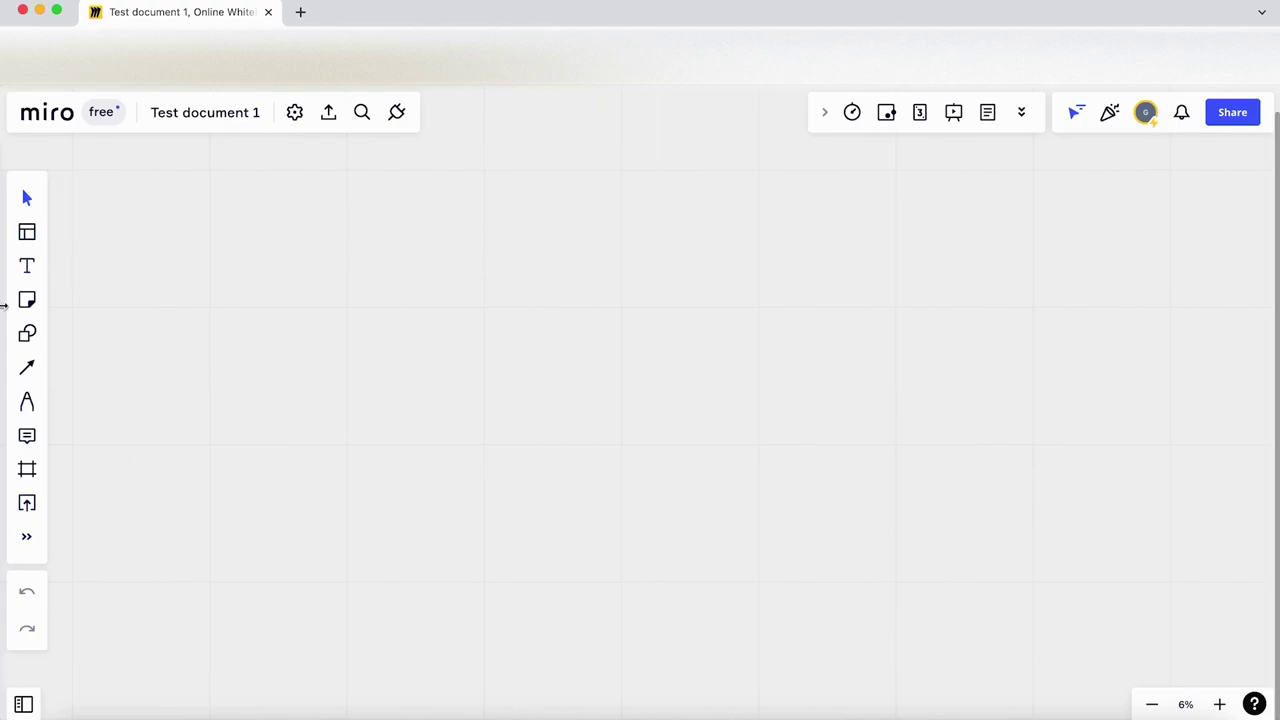
Open the template gallery and browse the recommended templates from Mind Map through Kanban Framework
left_click(28, 233)
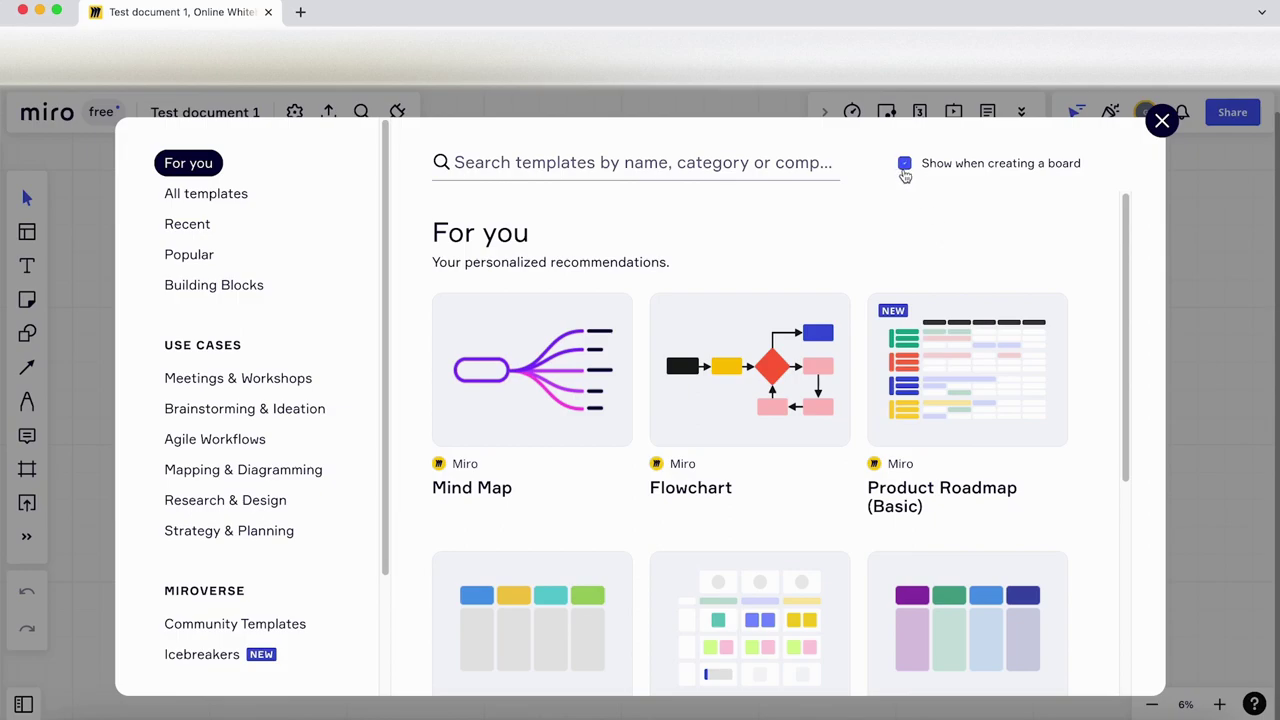
mouse_move(610, 362)
scroll(1050, 494, "down", 4)
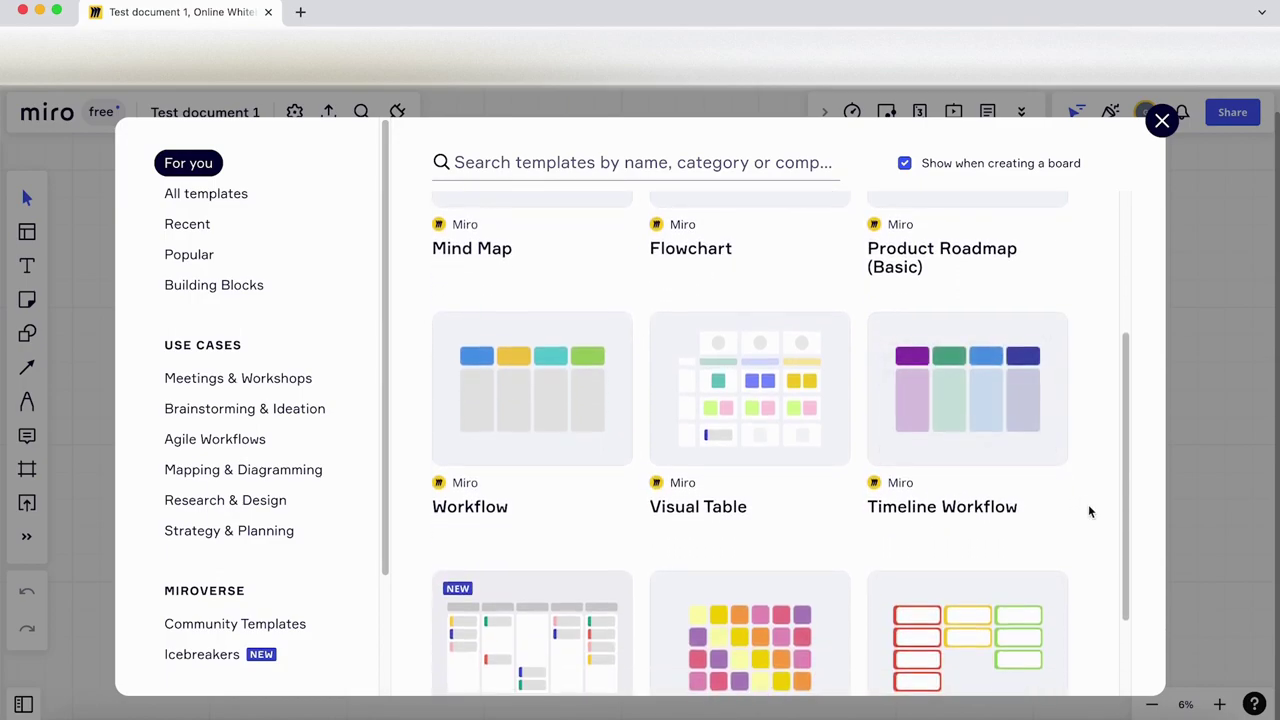
scroll(1088, 504, "down", 3)
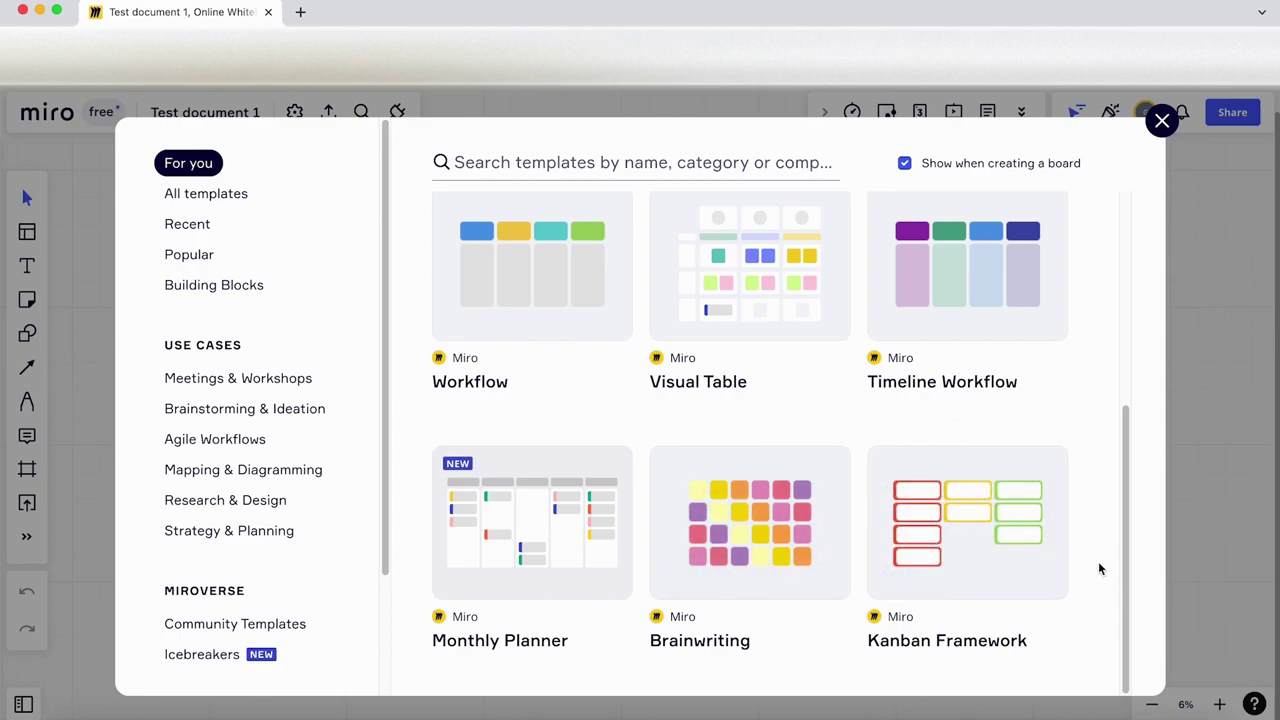
scroll(1097, 560, "up", 7)
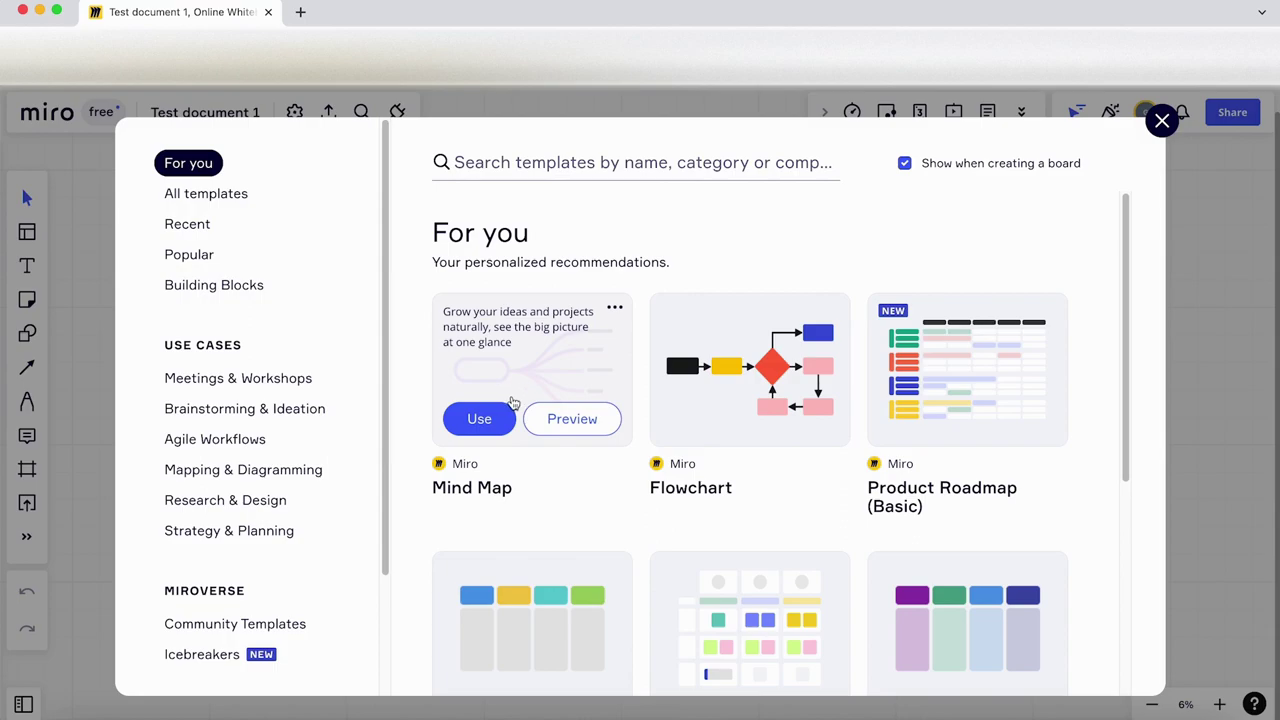
Preview the Mind Map template's description and related examples, and add its pre-filled version to the board
left_click(570, 424)
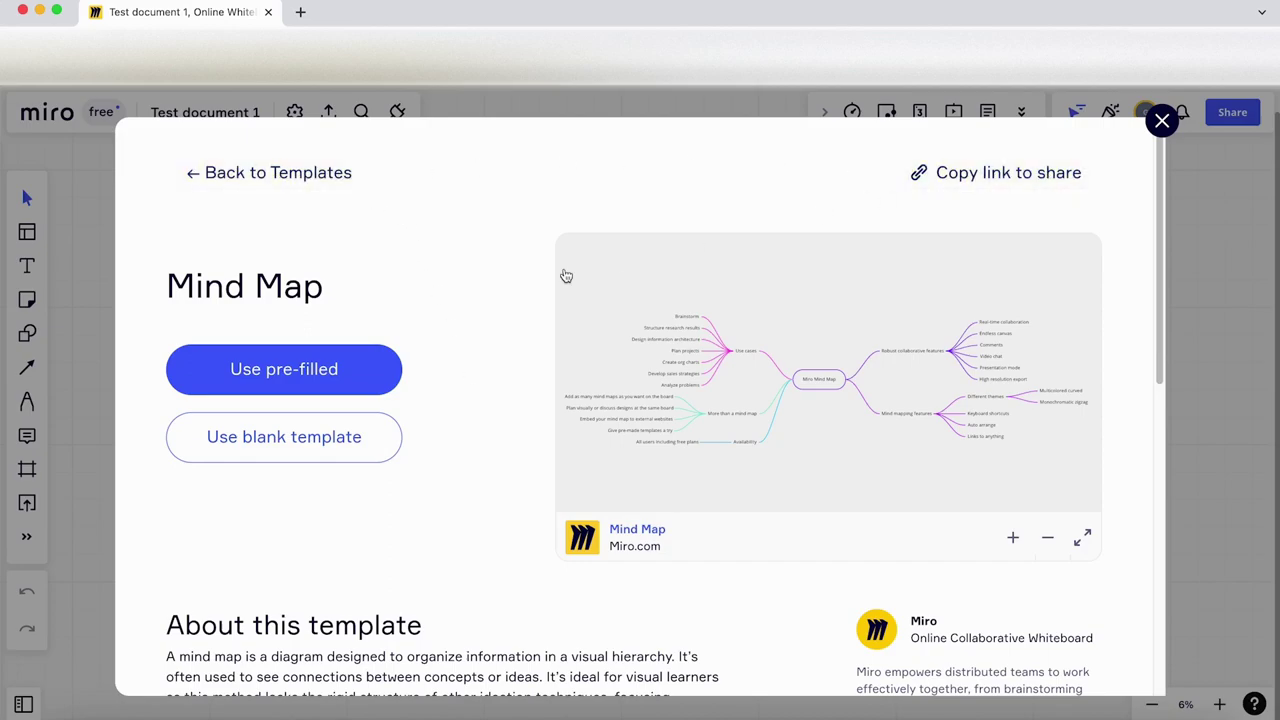
scroll(477, 484, "down", 5)
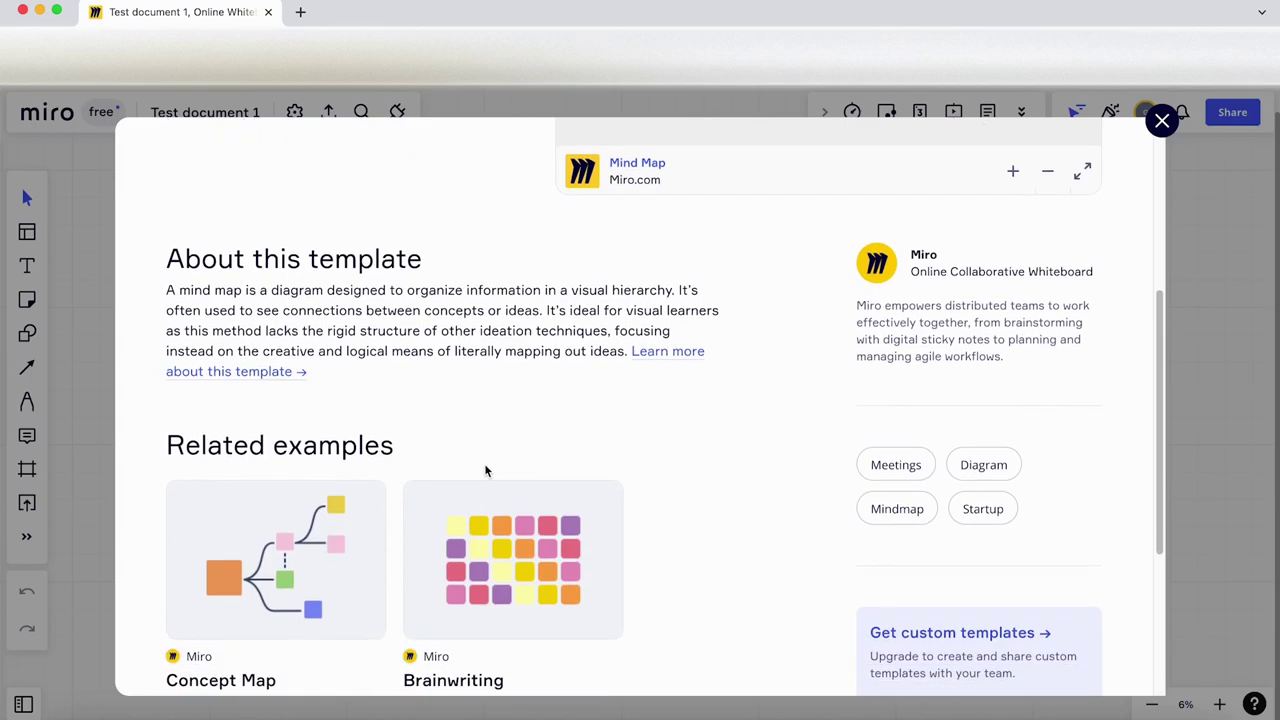
scroll(632, 433, "down", 1)
scroll(710, 470, "down", 3)
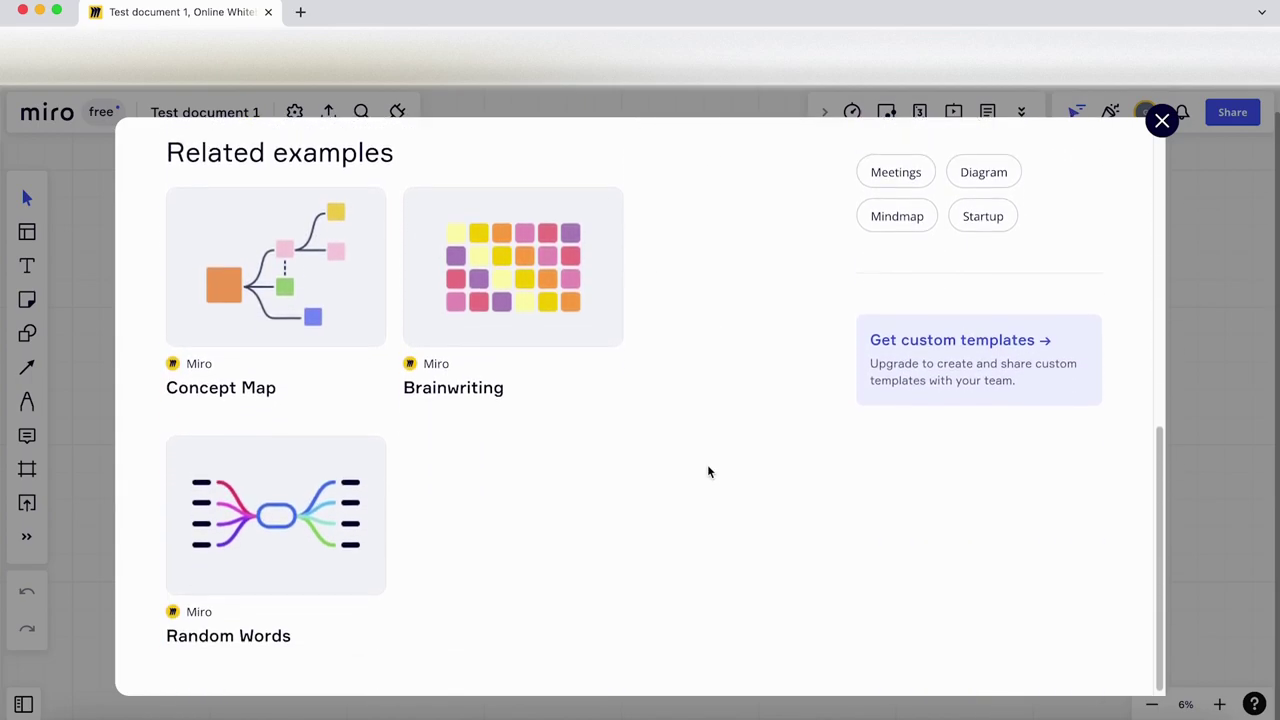
scroll(707, 472, "up", 3)
scroll(708, 470, "up", 4)
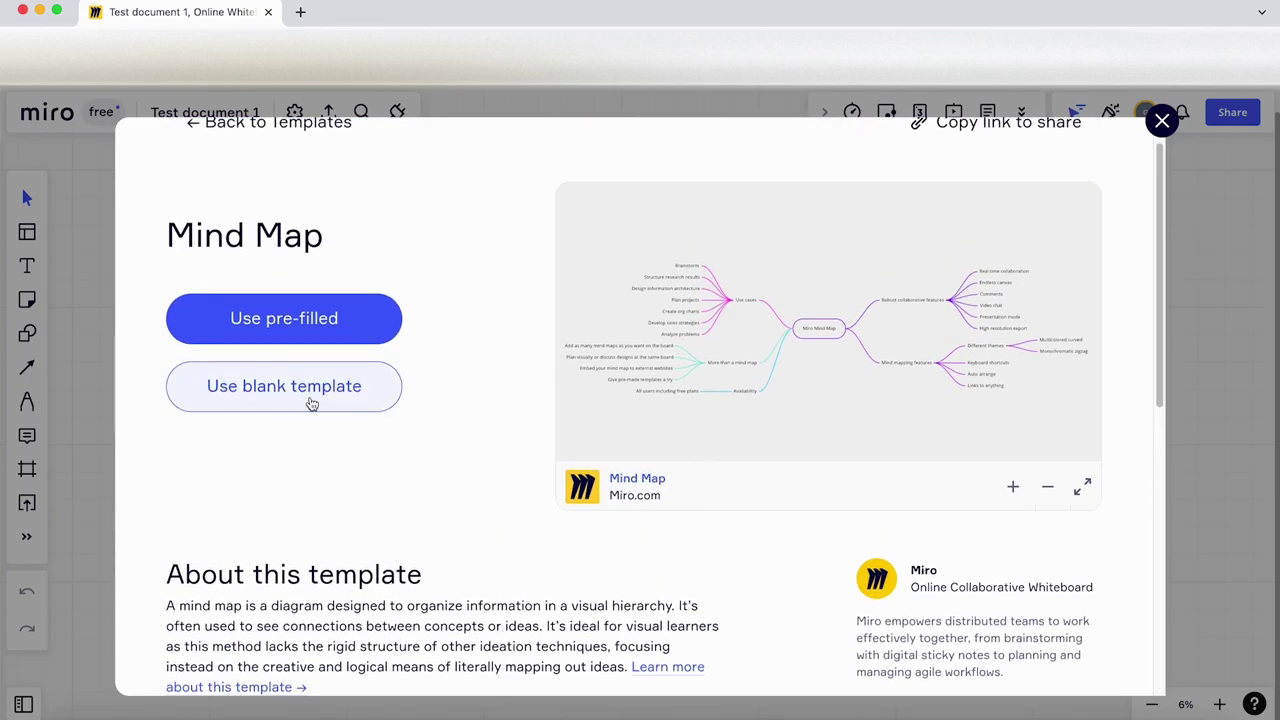
left_click(338, 318)
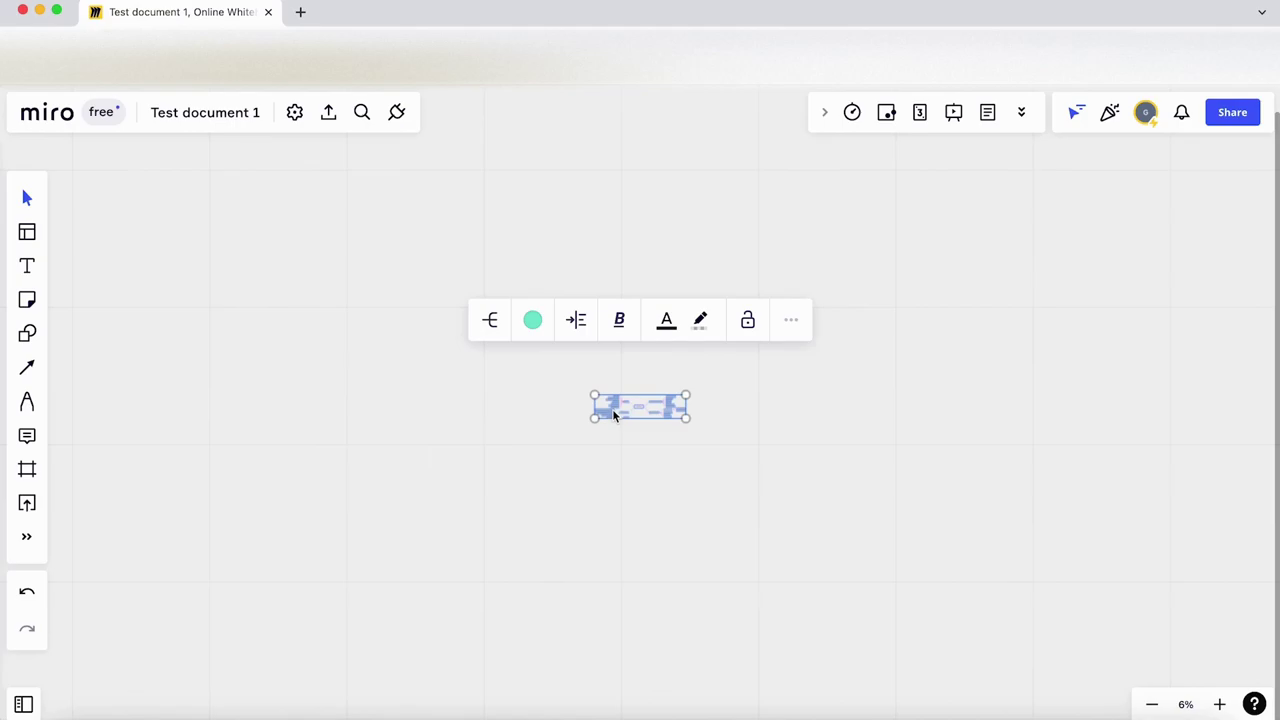
Change the mind map's central node text to "Miro text Map"
scroll(613, 415, "up", 10)
scroll(683, 420, "down", 5)
scroll(712, 421, "up", 5)
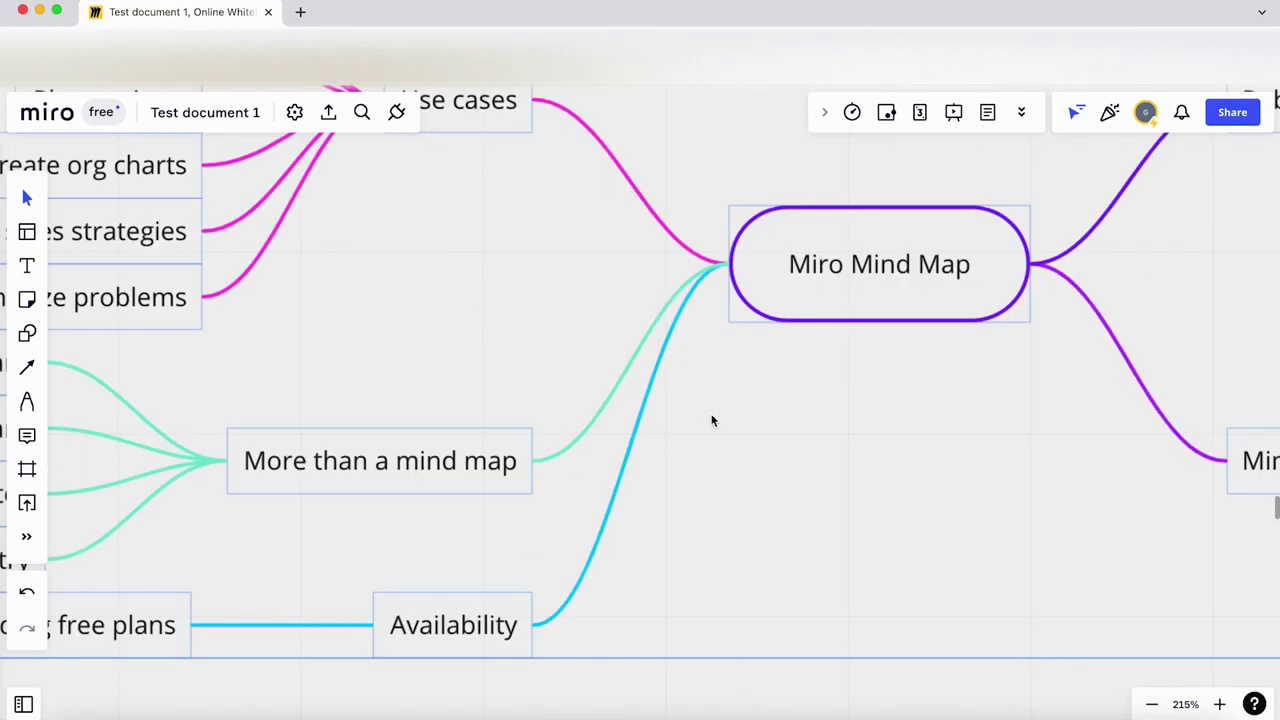
scroll(712, 421, "down", 5)
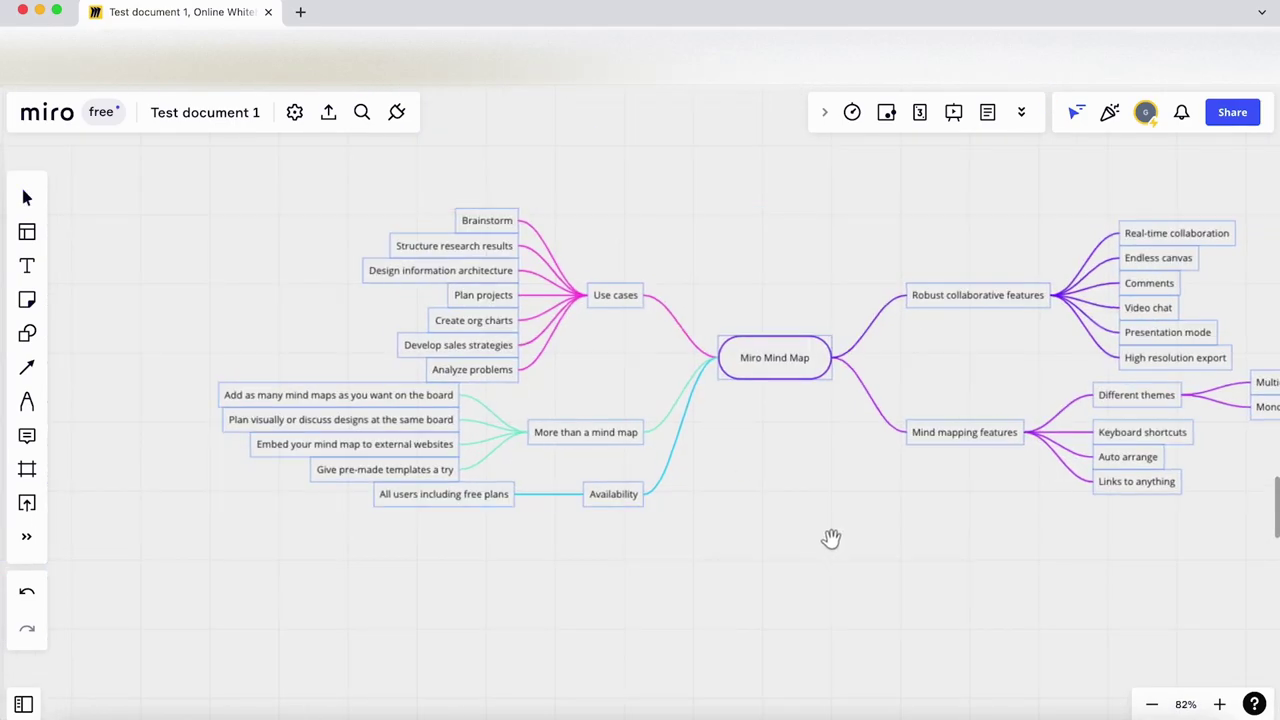
left_click_drag(831, 539, 697, 561)
left_click(626, 389)
left_click(631, 390)
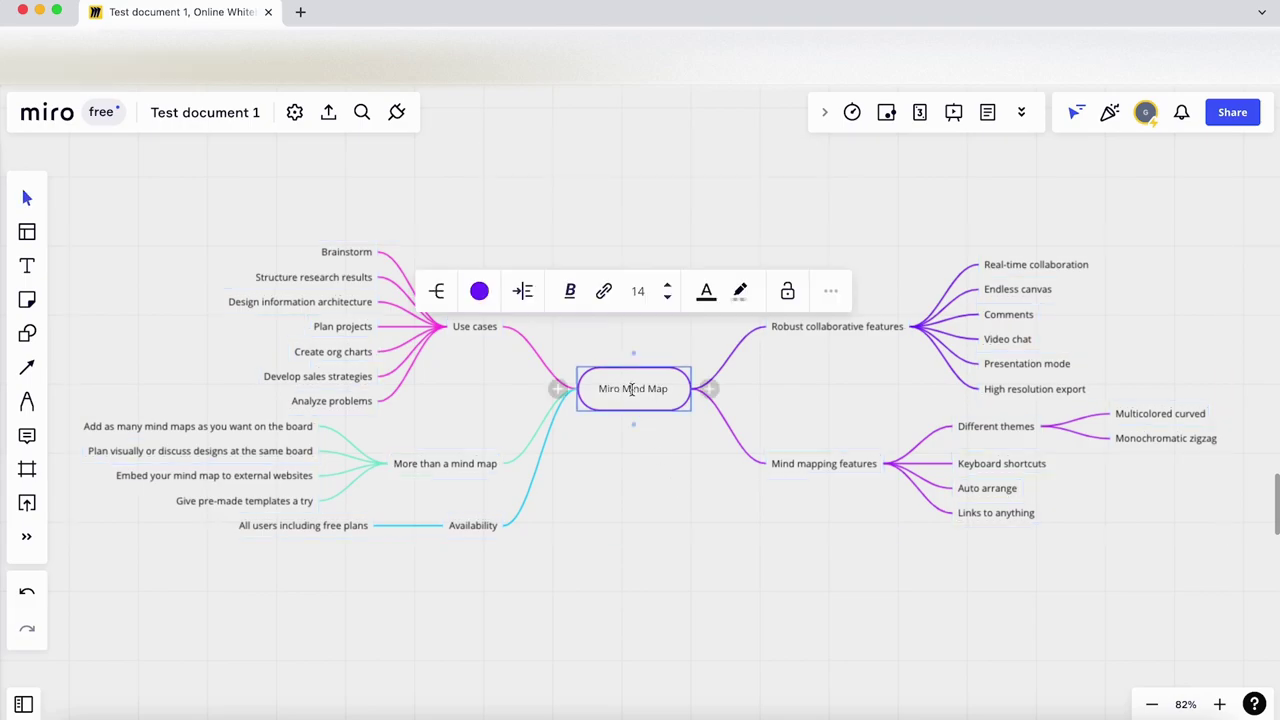
double_click(632, 389)
type("text")
left_click(681, 608)
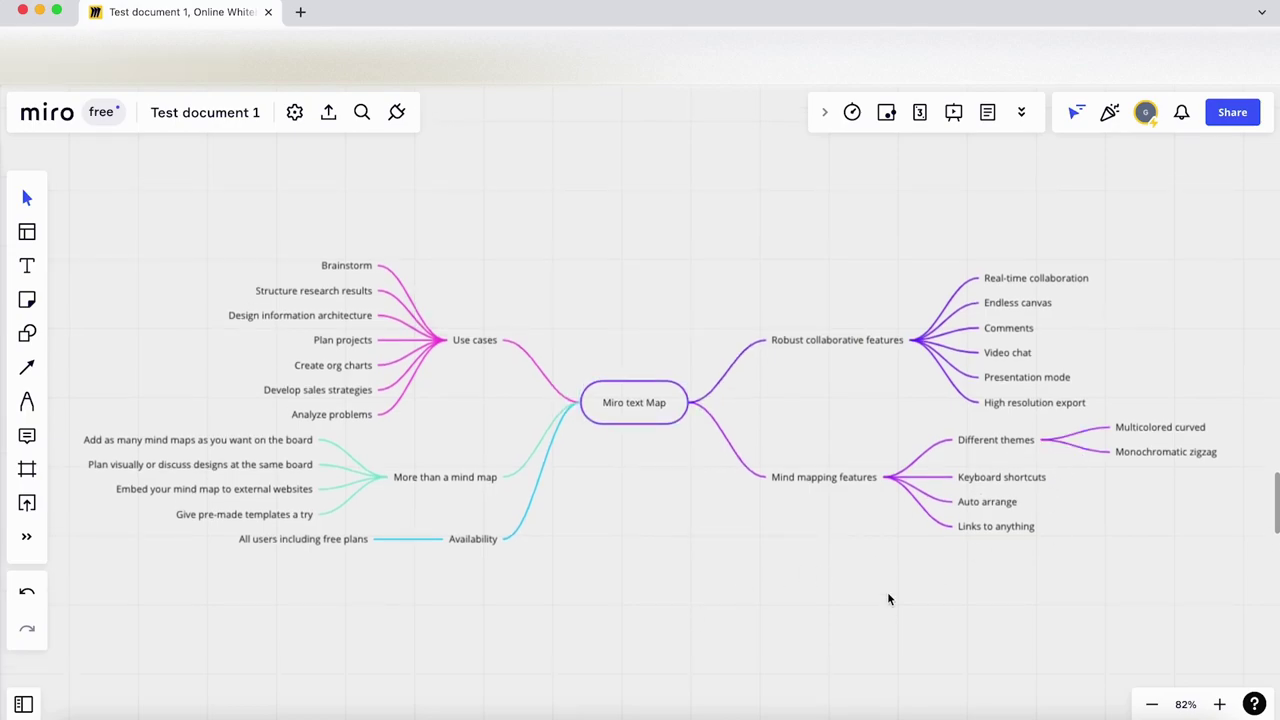
Add a child node labelled "Add" to the "Auto arrange" branch of the mind map
left_click(985, 500)
scroll(1066, 543, "up", 5)
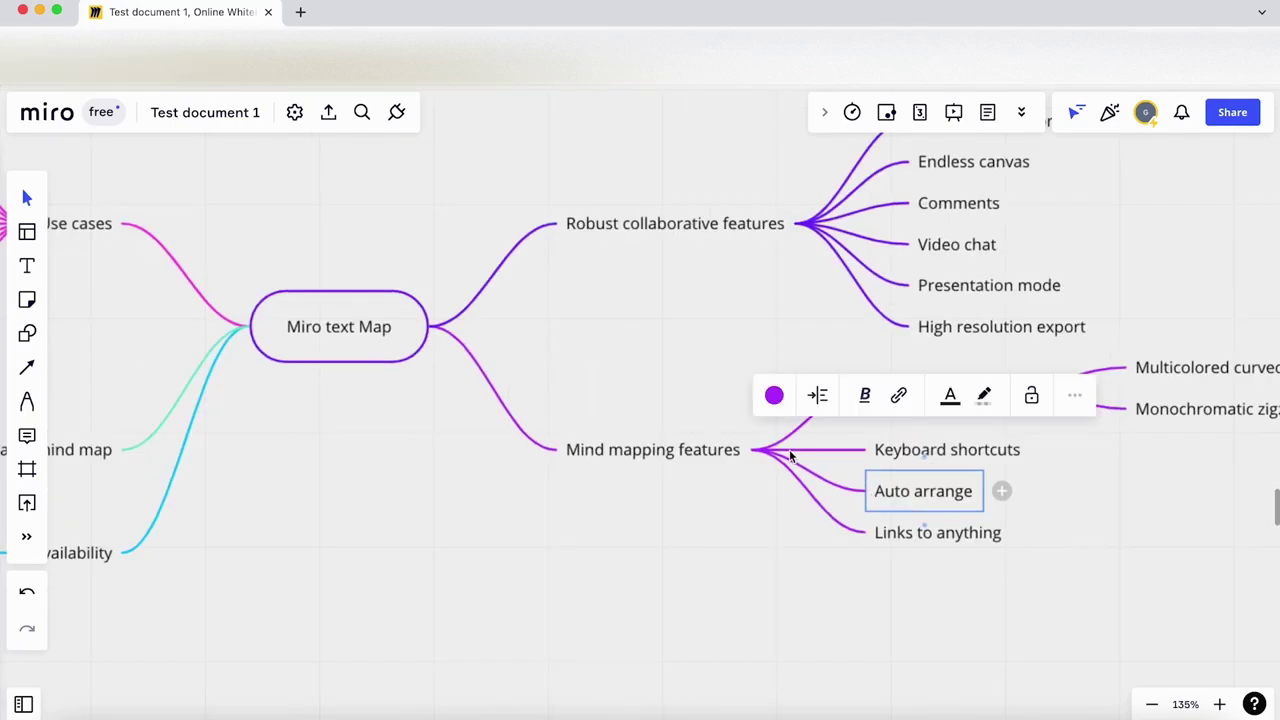
left_click(848, 481)
left_click(1000, 491)
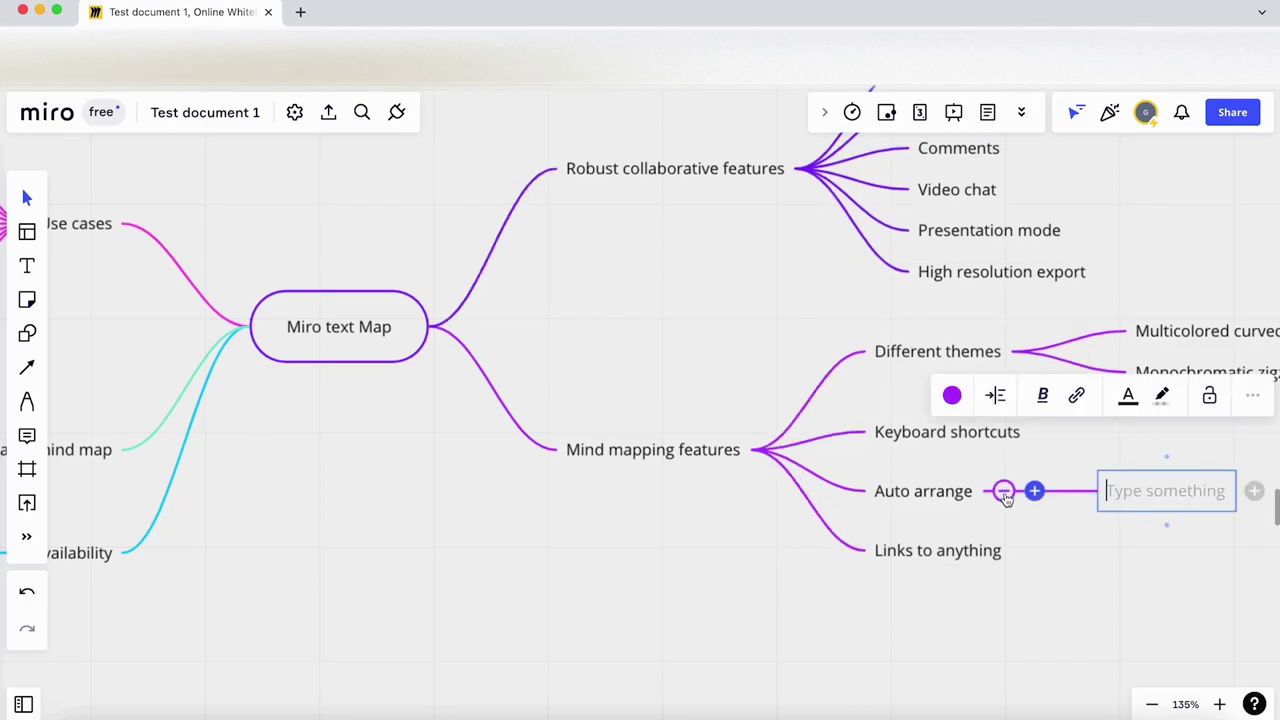
scroll(991, 503, "down", 10)
scroll(859, 496, "up", 10)
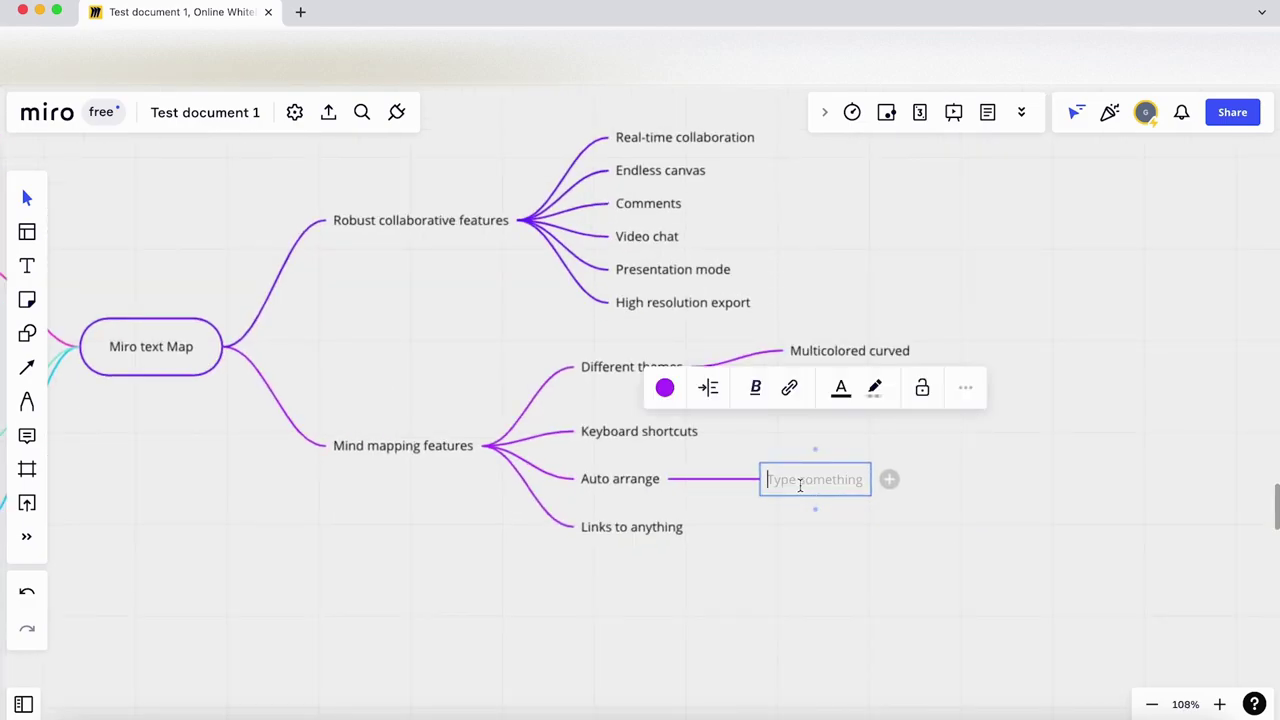
type("Add")
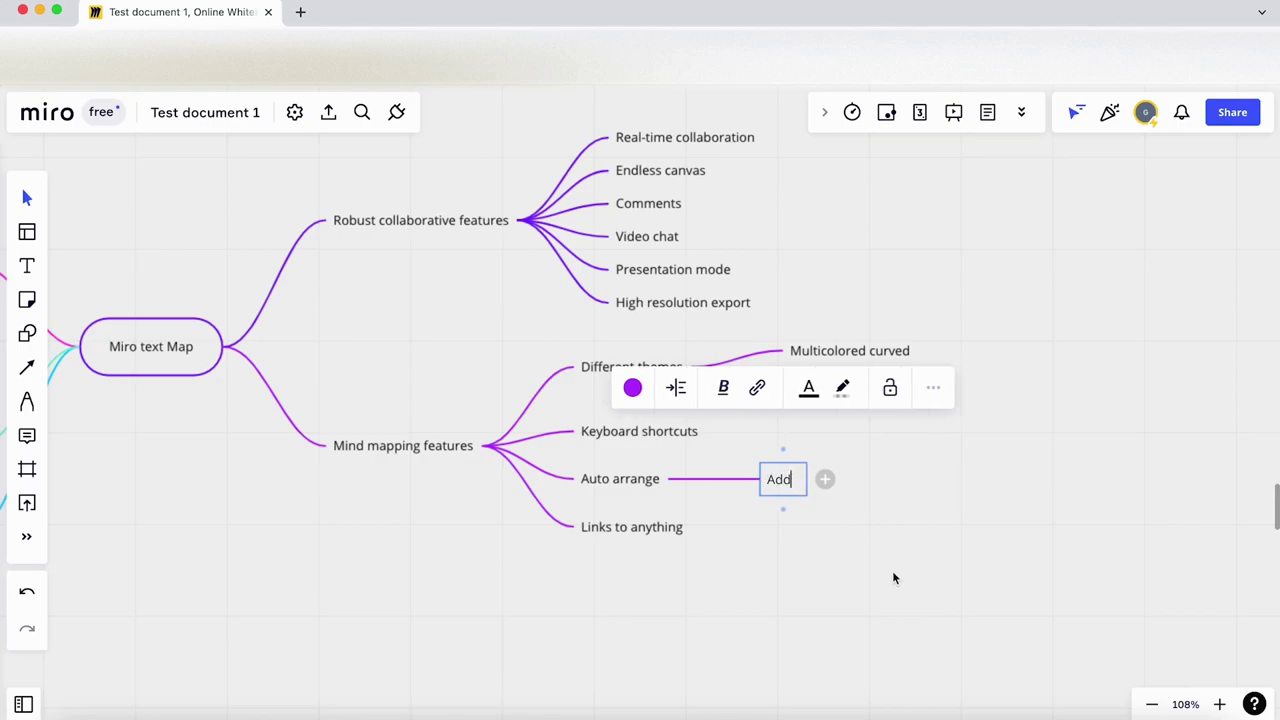
left_click(894, 578)
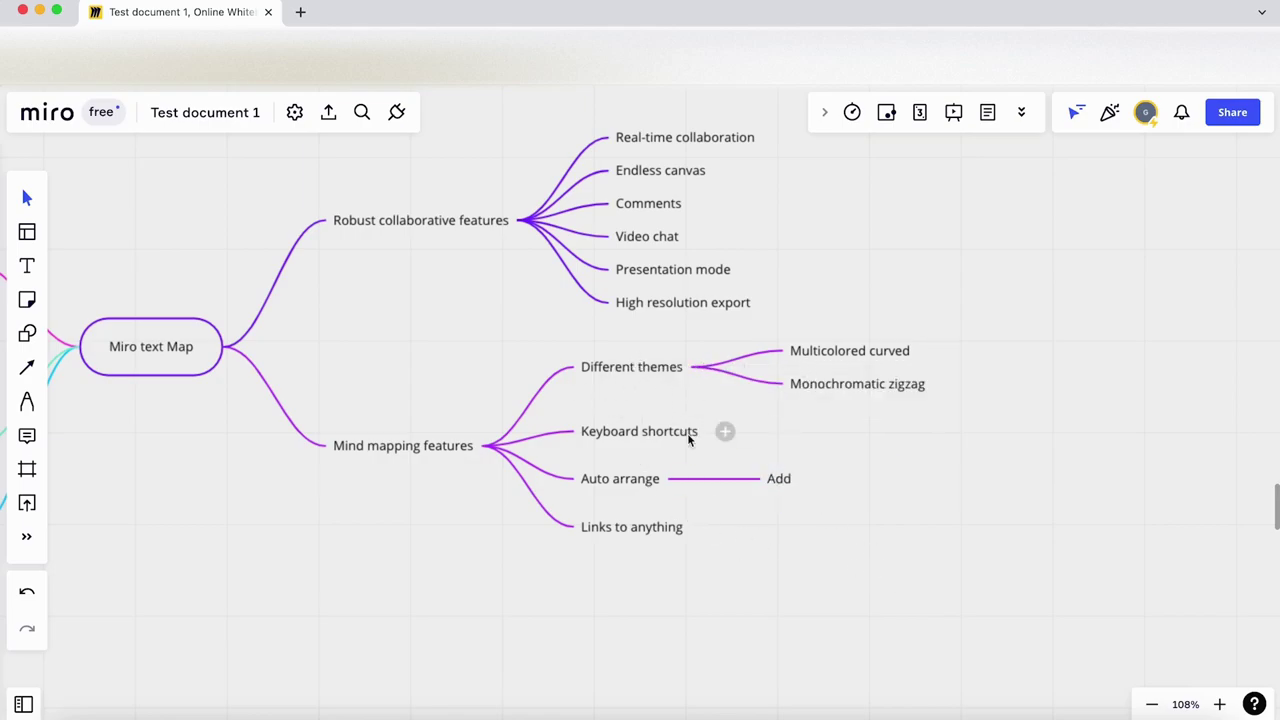
Select the entire mind map and delete it from the board
scroll(1014, 440, "down", 5)
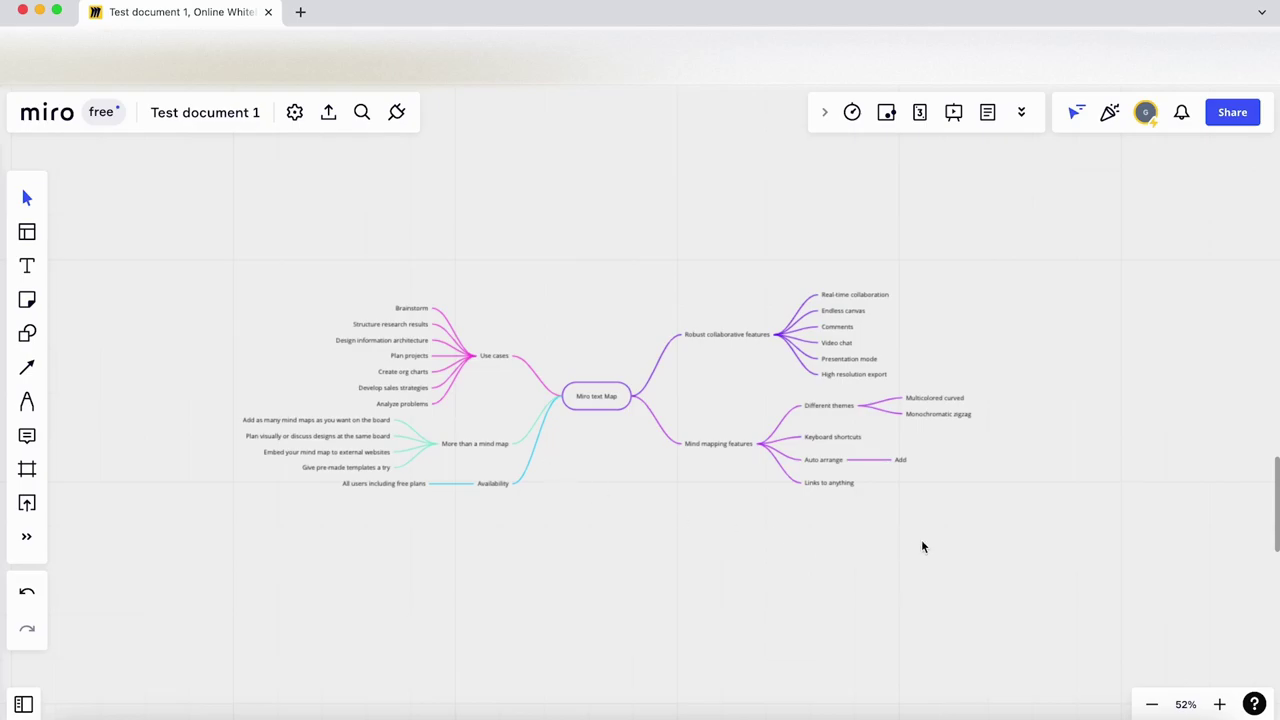
left_click_drag(926, 540, 371, 337)
left_click(857, 566)
left_click_drag(965, 555, 298, 233)
key("Delete")
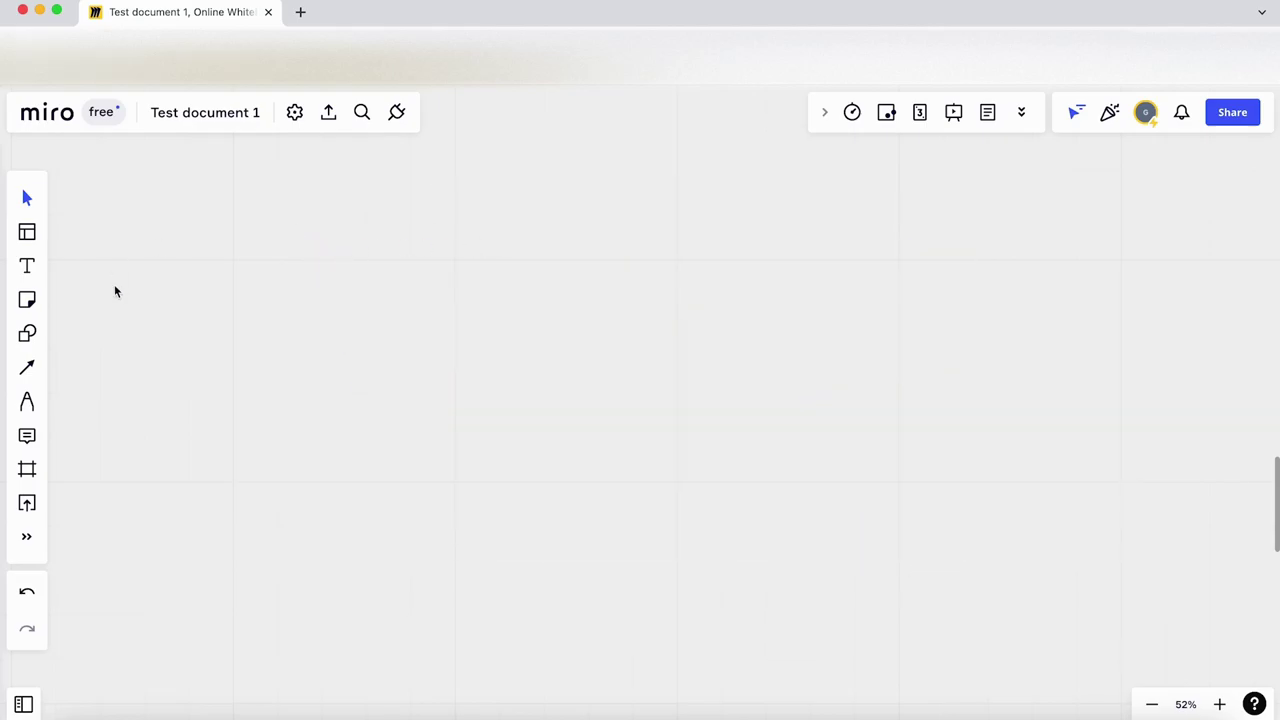
Open the template gallery and show the Meetings & Workshops use case
left_click(27, 232)
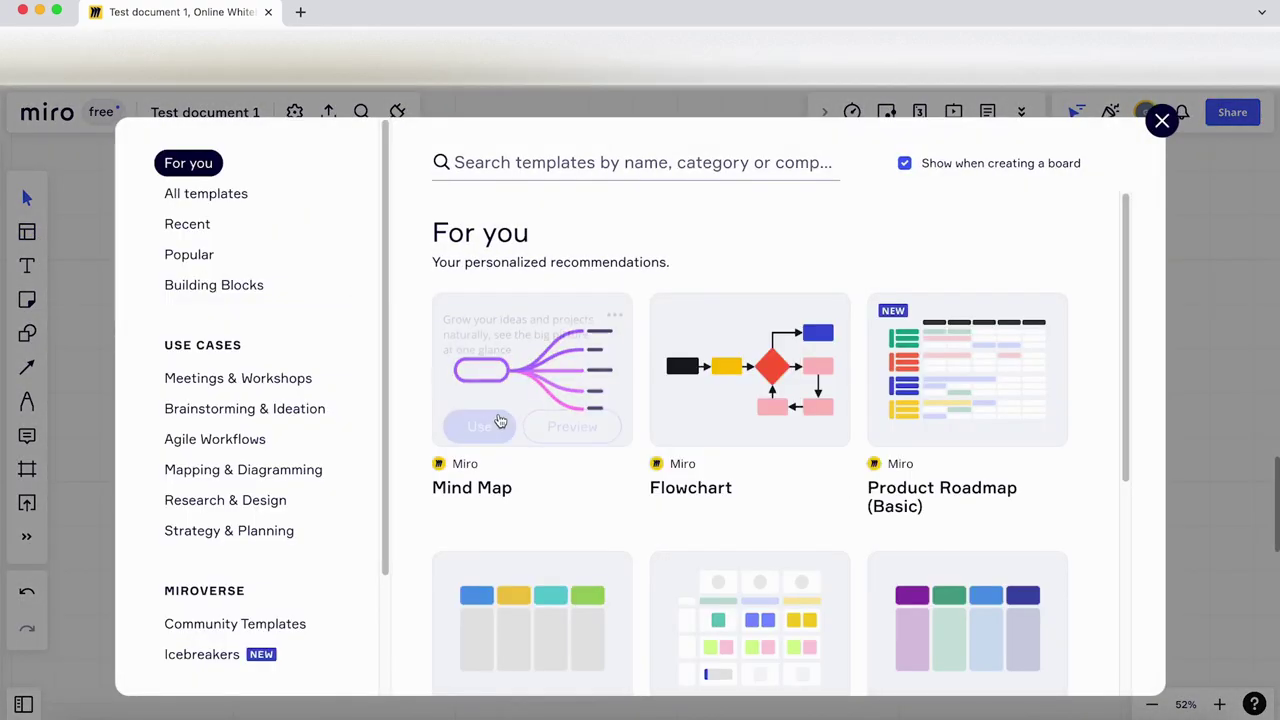
scroll(640, 494, "down", 1)
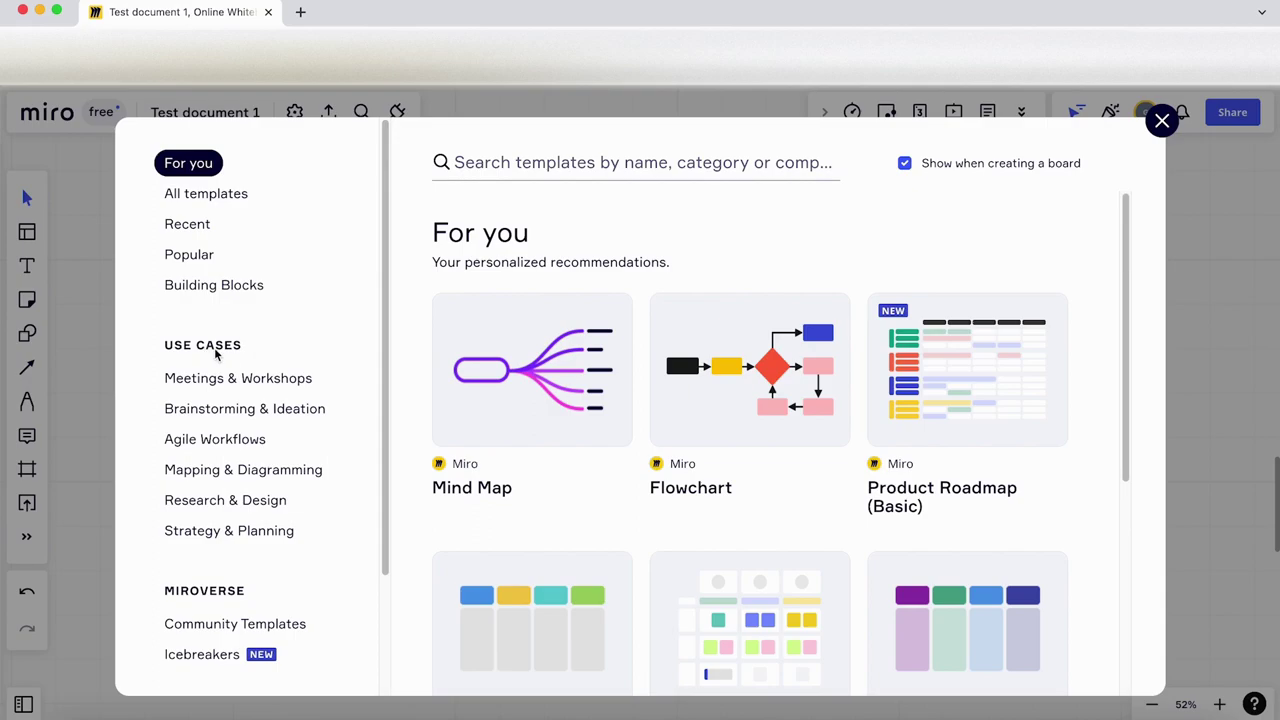
left_click(240, 388)
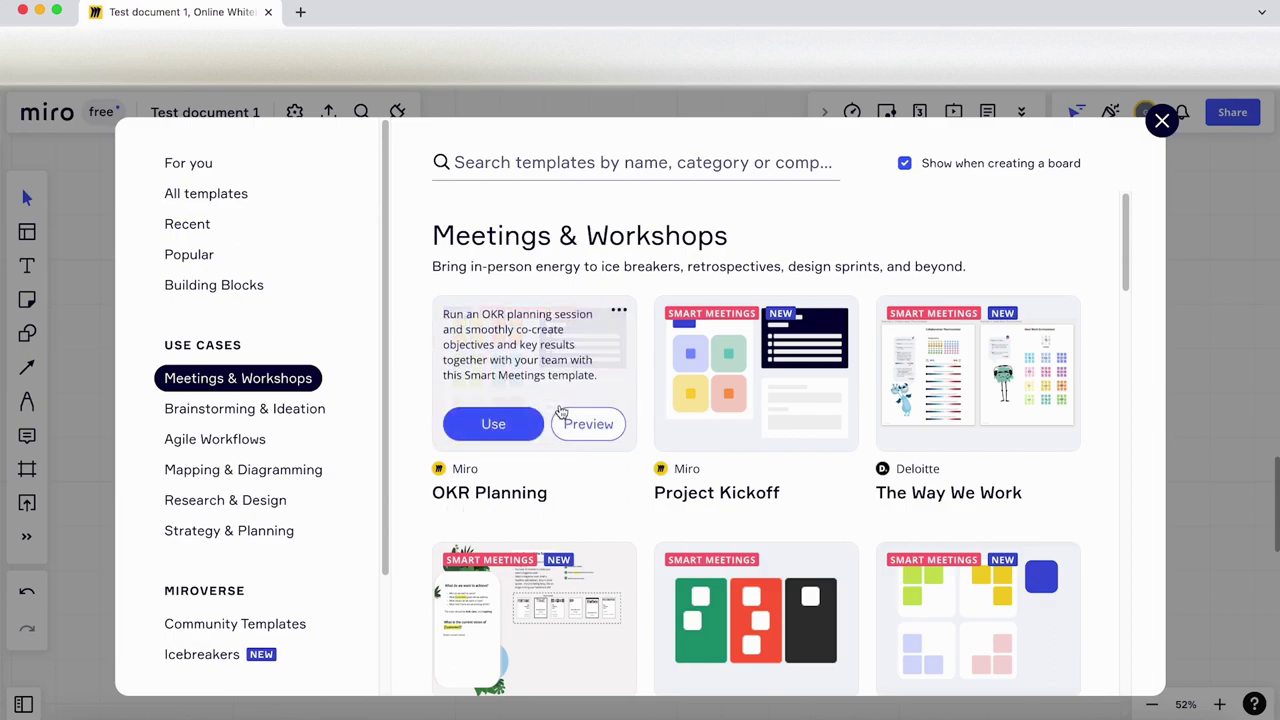
Preview the OKR Planning template, add its pre-filled version to the board, and dismiss the template feedback request
left_click(598, 430)
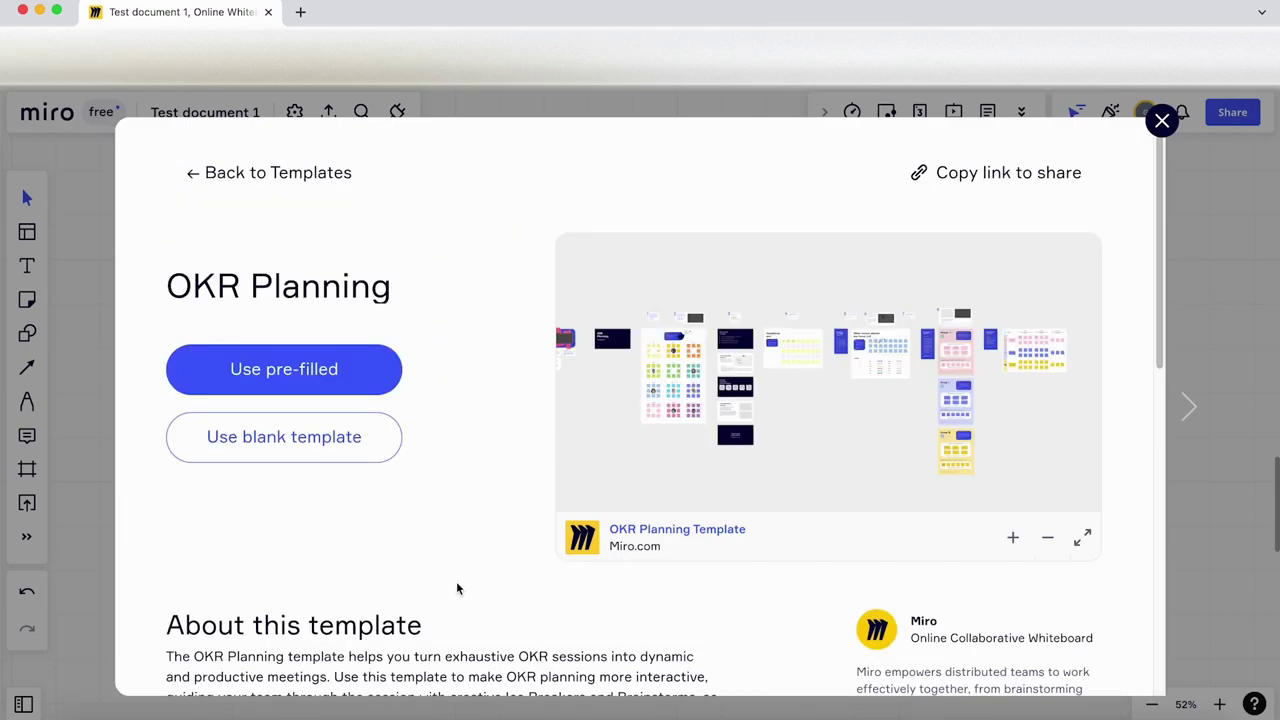
scroll(463, 572, "down", 5)
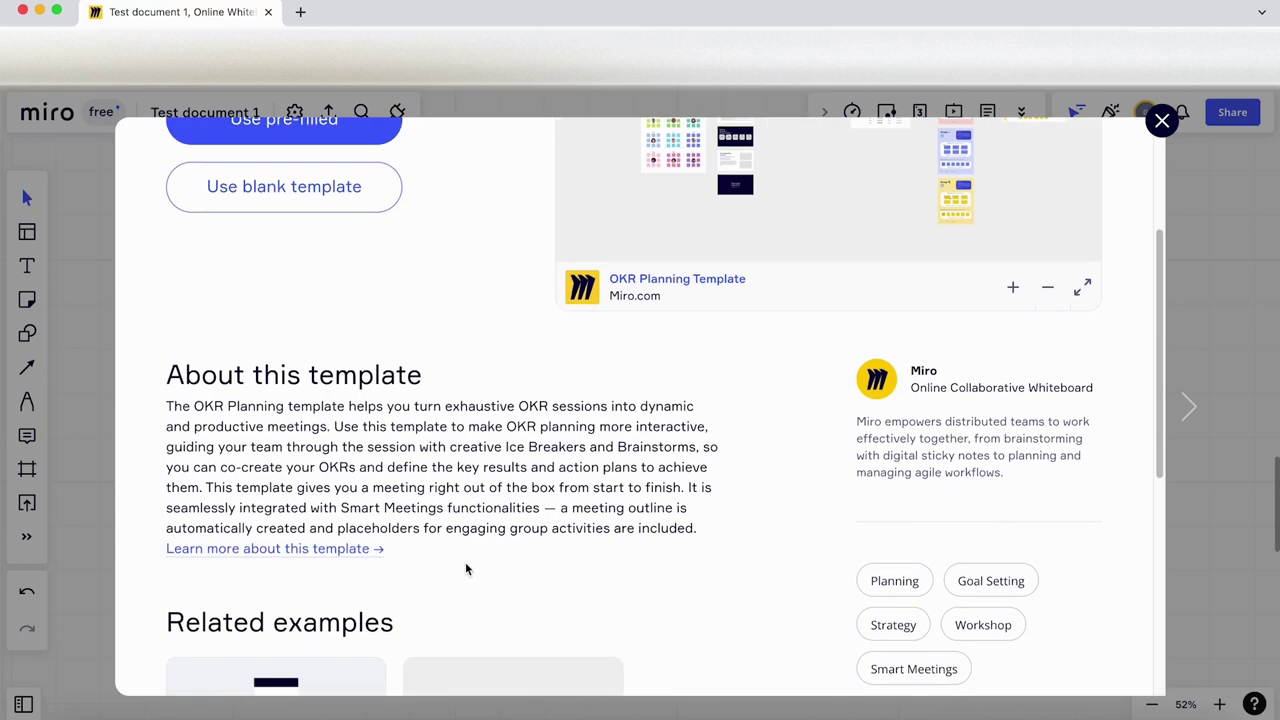
scroll(465, 562, "up", 2)
scroll(466, 563, "up", 3)
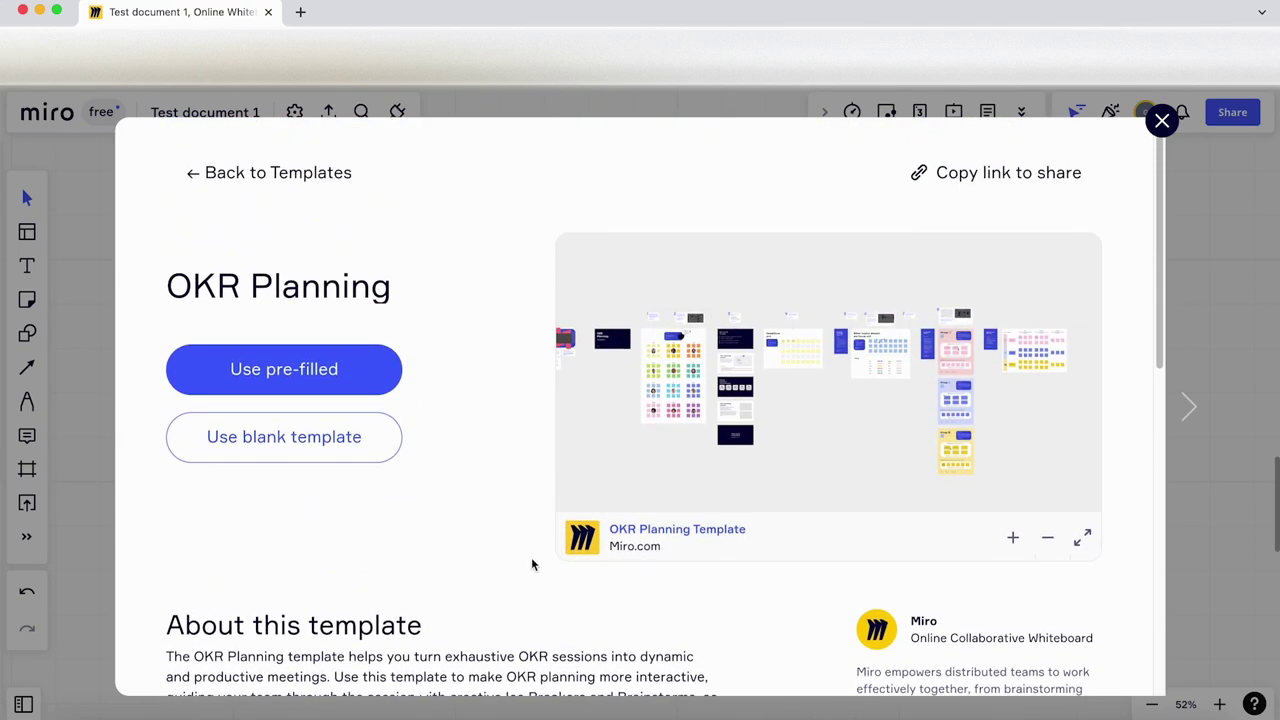
left_click(333, 371)
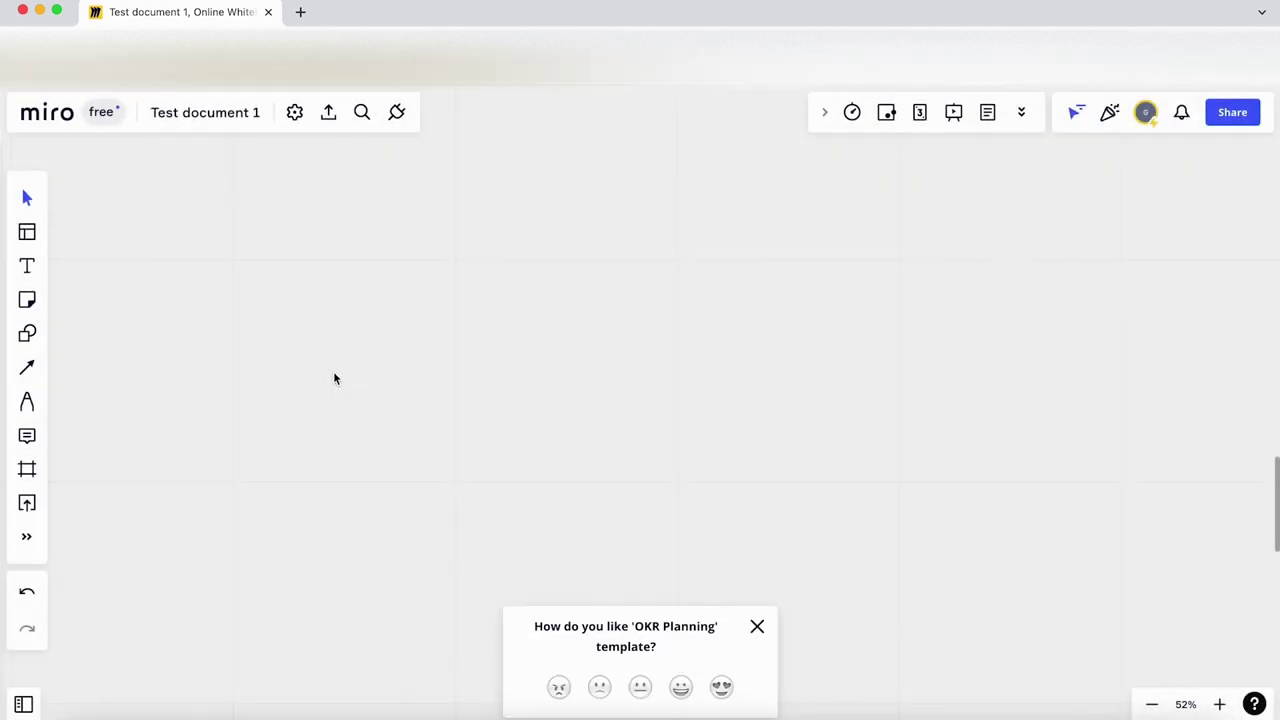
left_click(757, 627)
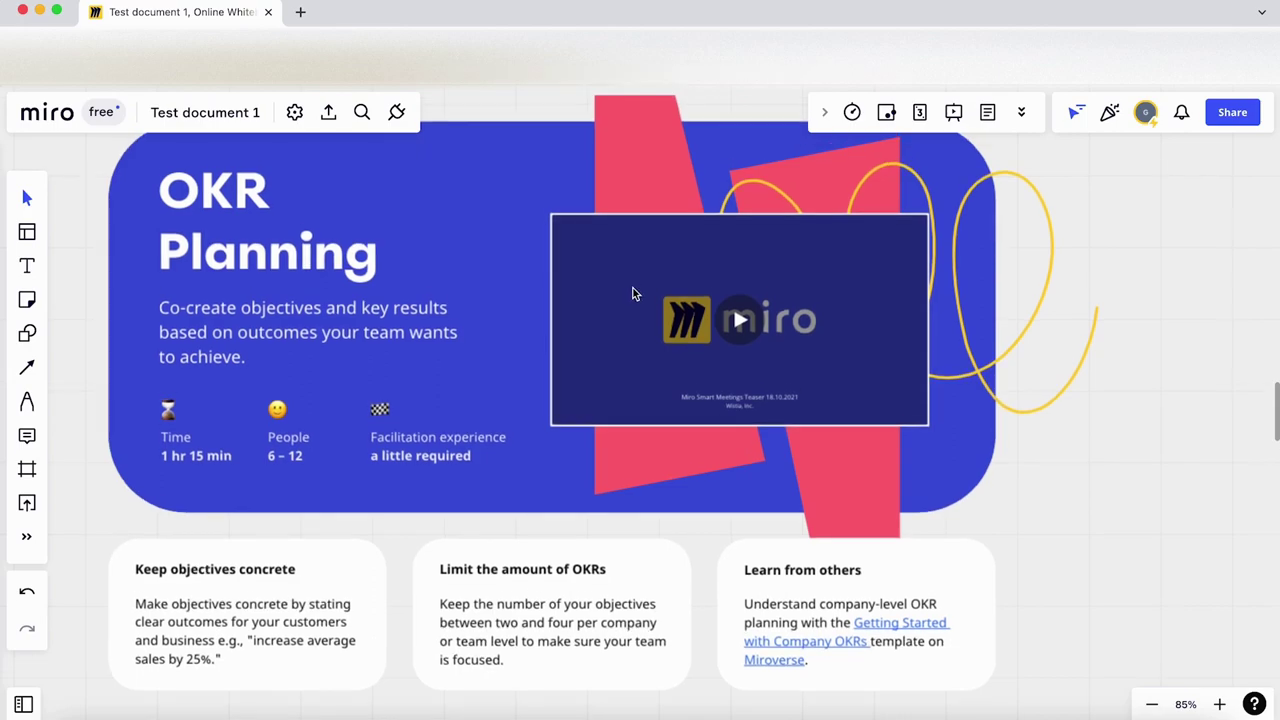
Examine the OKR Planning template's introduction, Title Page frame, and Icebreaker: Love Bomb frame with its instructions
scroll(632, 293, "down", 2)
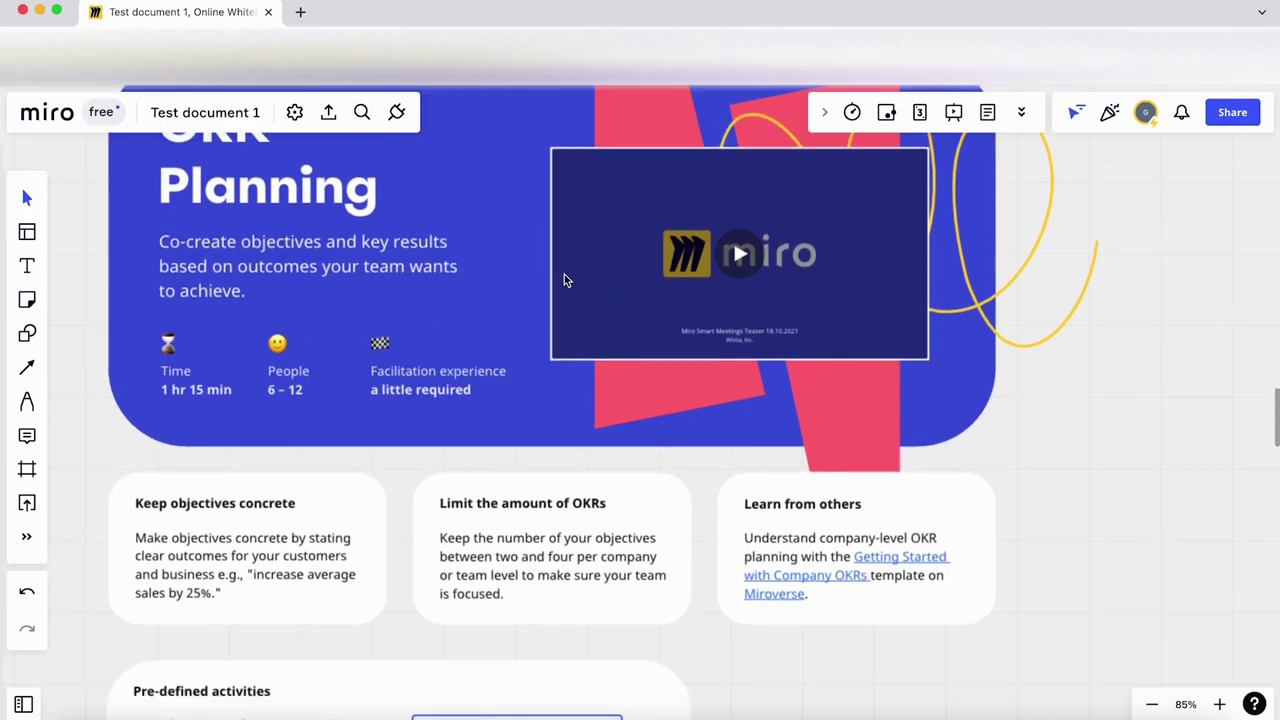
scroll(370, 369, "down", 2)
scroll(370, 369, "down", 5)
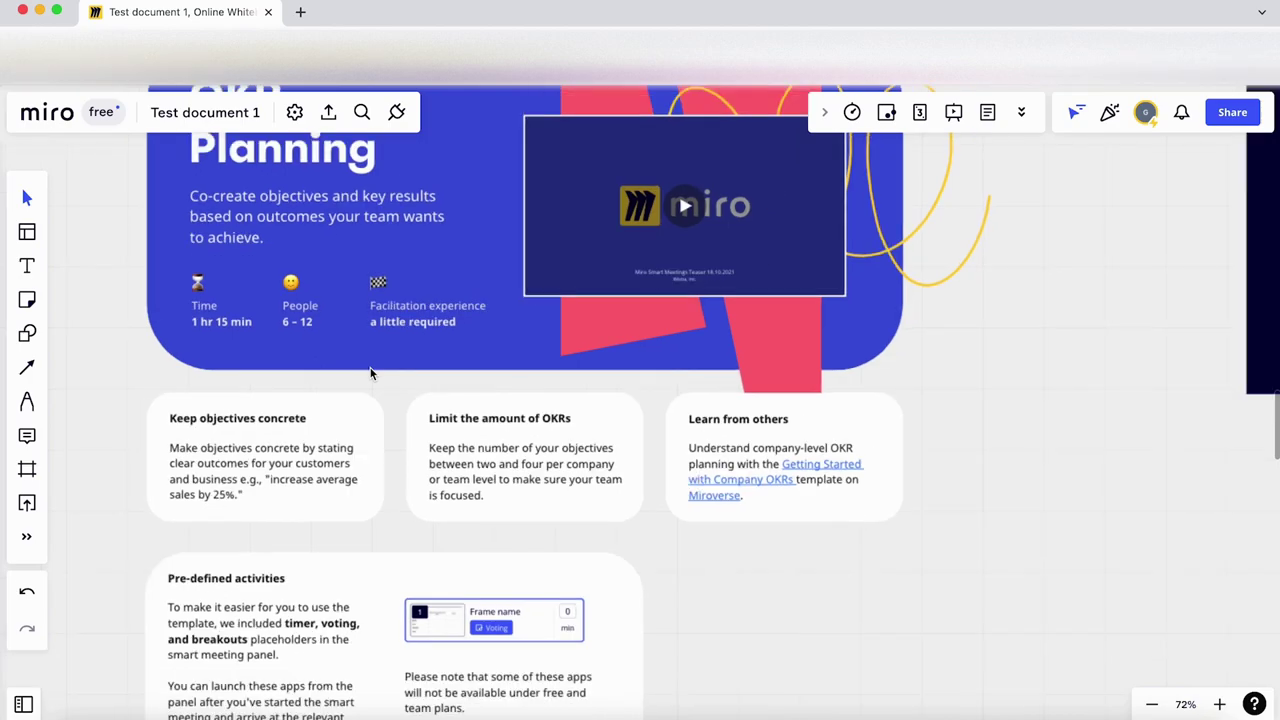
left_click_drag(904, 448, 649, 580)
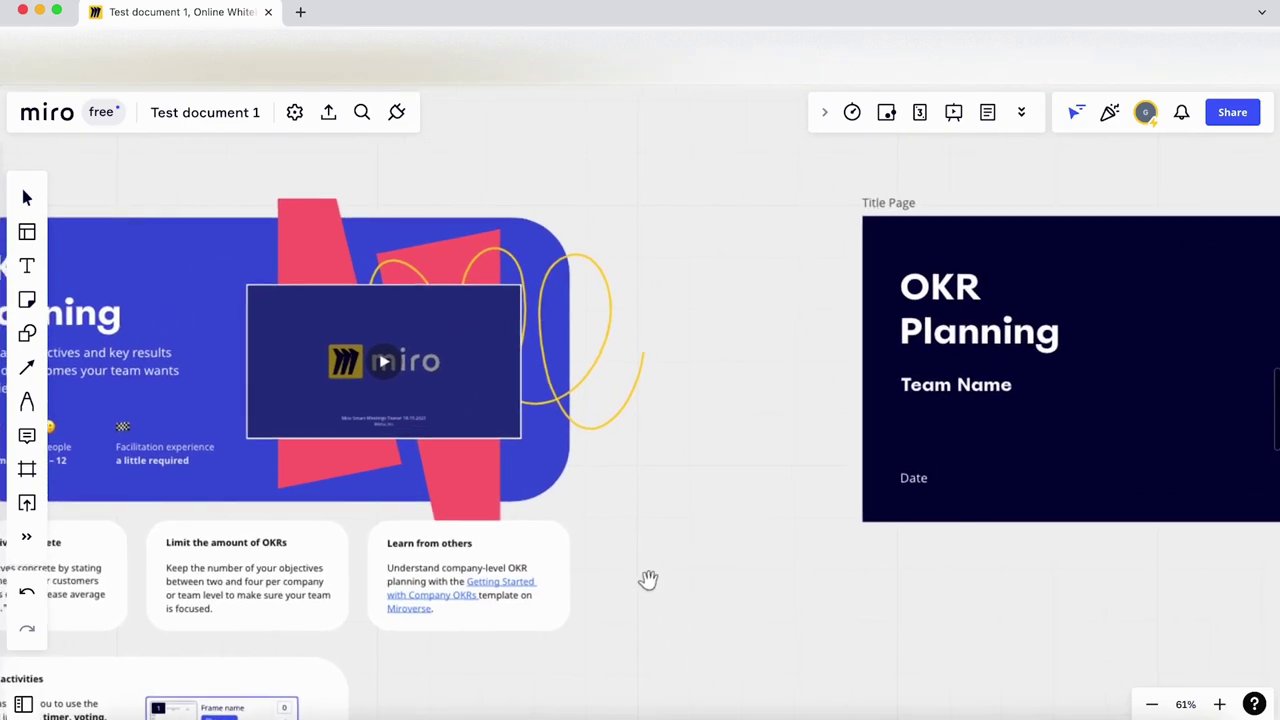
left_click_drag(846, 591, 323, 569)
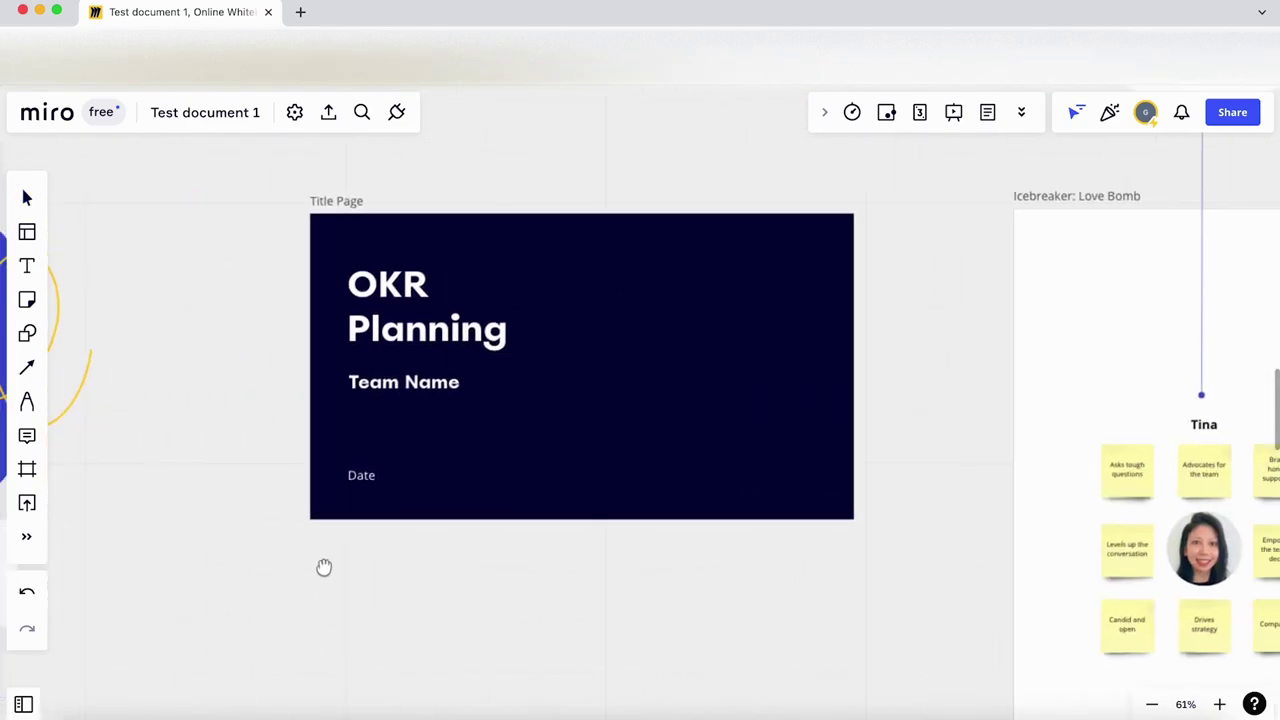
left_click_drag(625, 581, 703, 528)
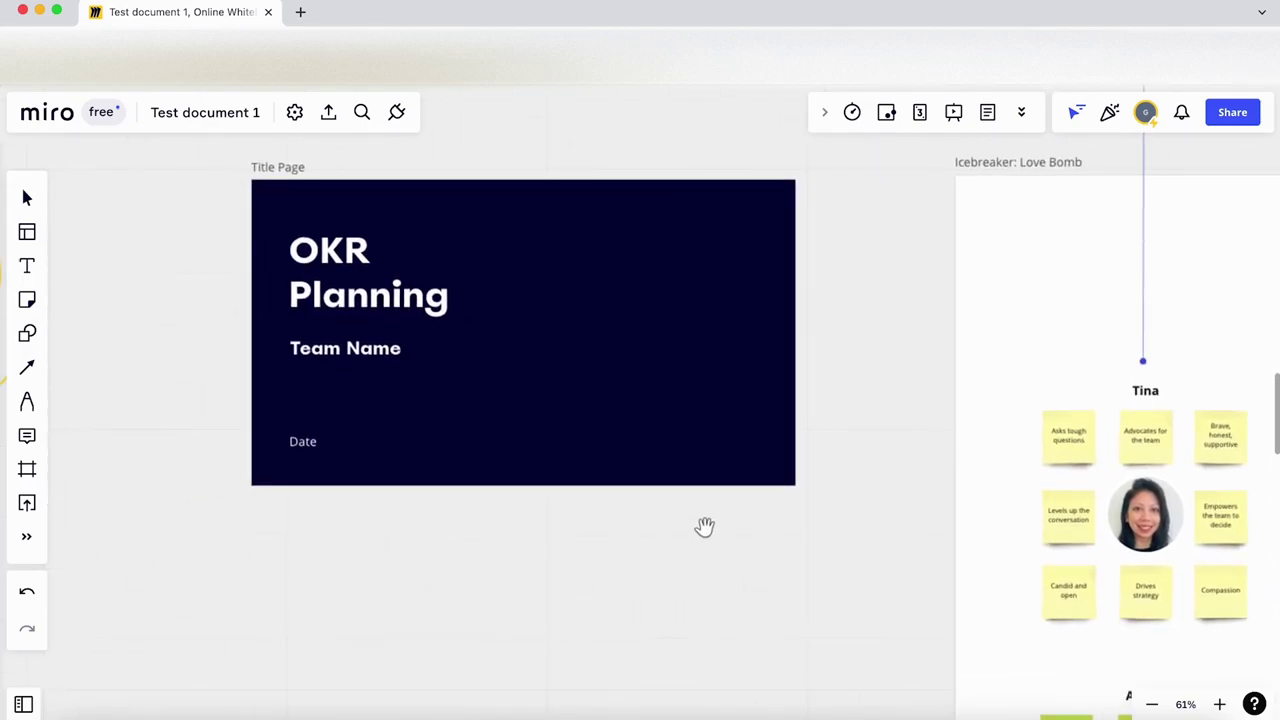
left_click_drag(643, 557, 94, 549)
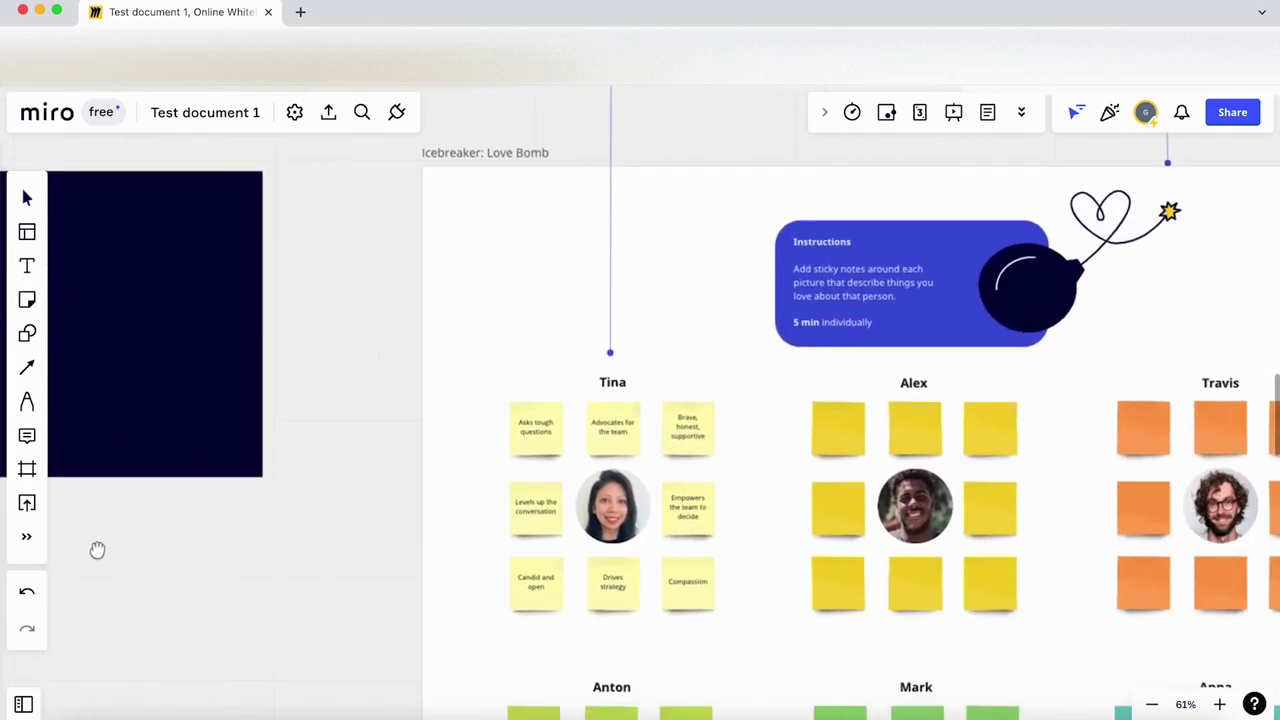
scroll(254, 514, "down", 3)
left_click_drag(749, 409, 594, 600)
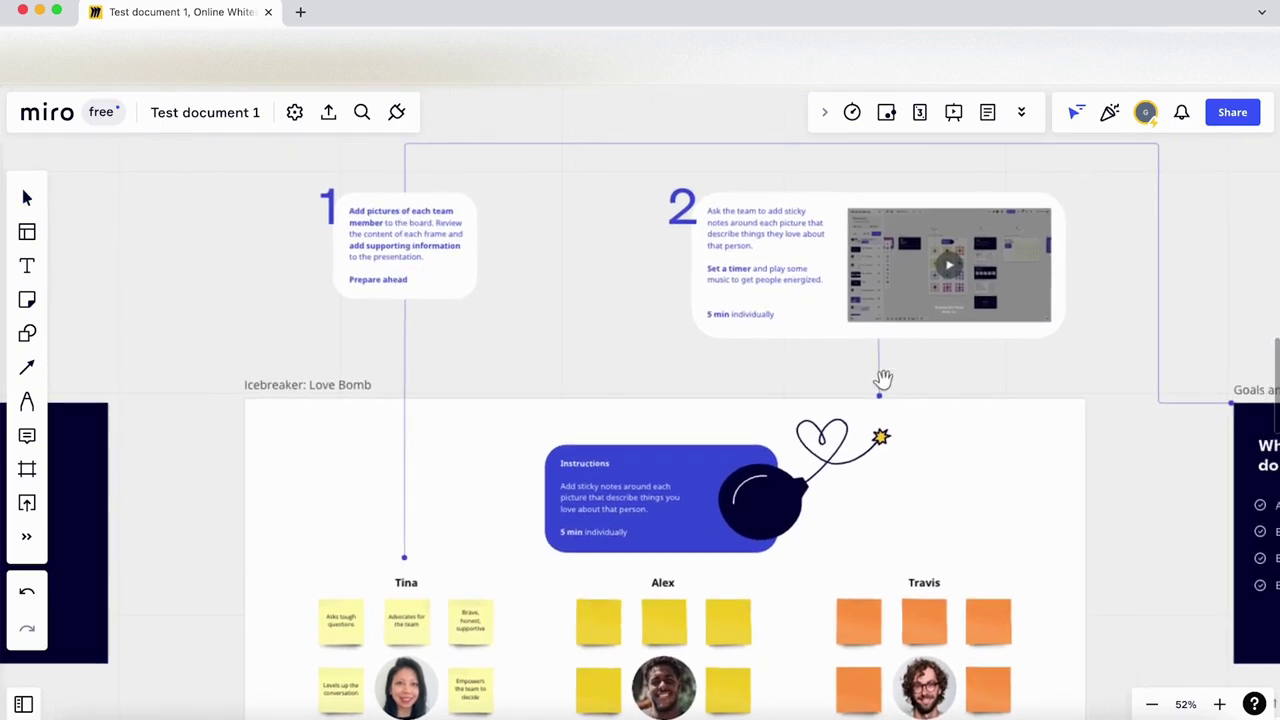
Examine the icebreaker's team sticky notes and the column of presentation frames running from Goals and topics down to Quote
left_click_drag(883, 377, 743, 168)
scroll(897, 320, "down", 5)
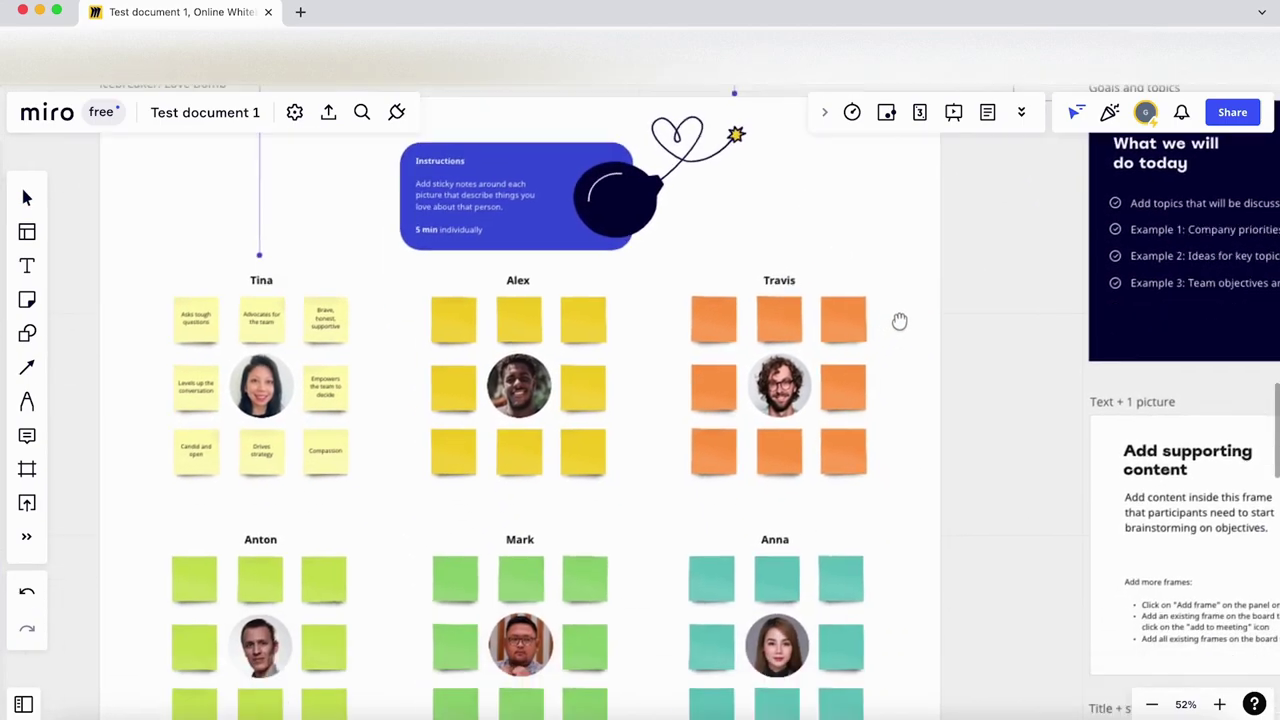
scroll(683, 263, "down", 5)
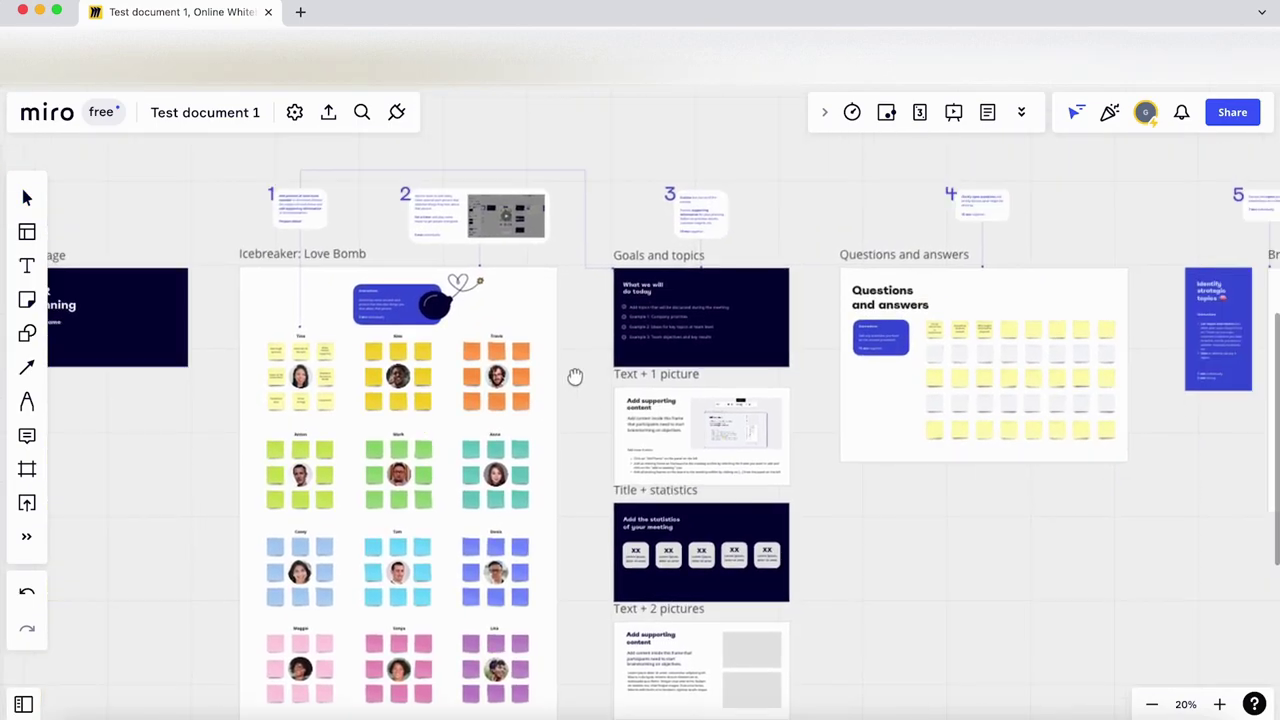
scroll(706, 291, "up", 10)
scroll(706, 291, "down", 5)
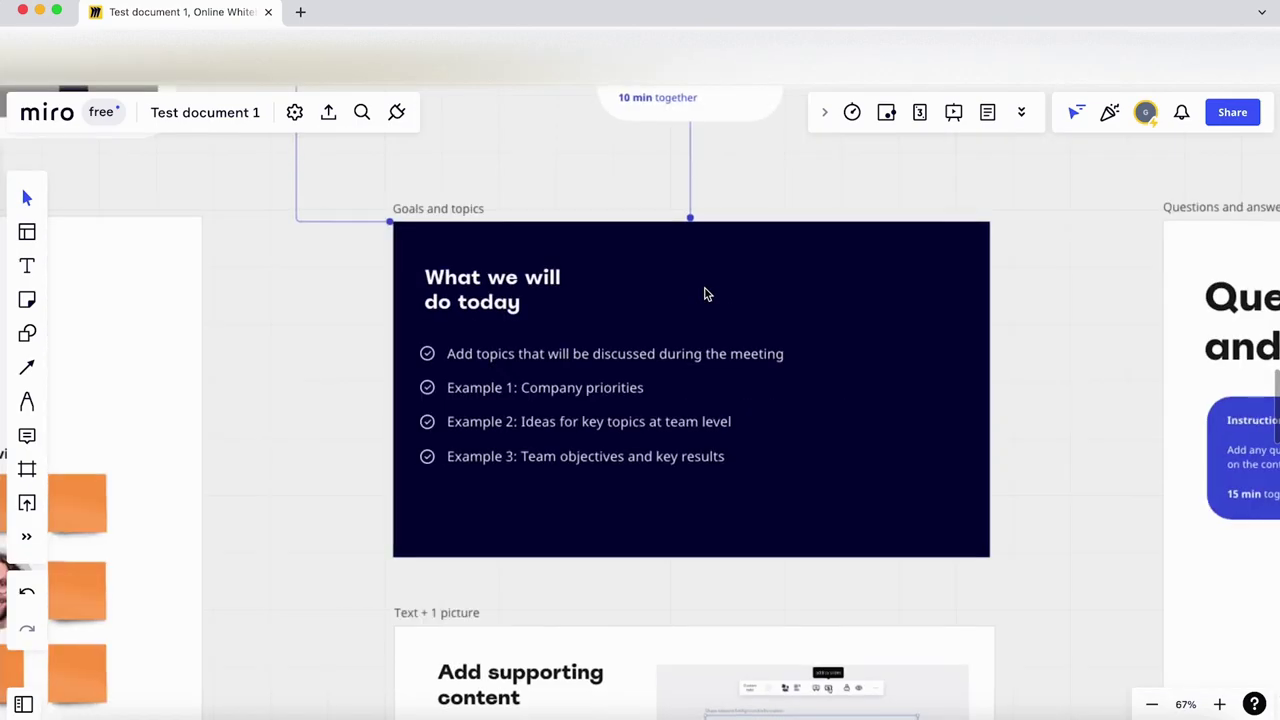
left_click_drag(889, 483, 809, 220)
scroll(863, 349, "down", 8)
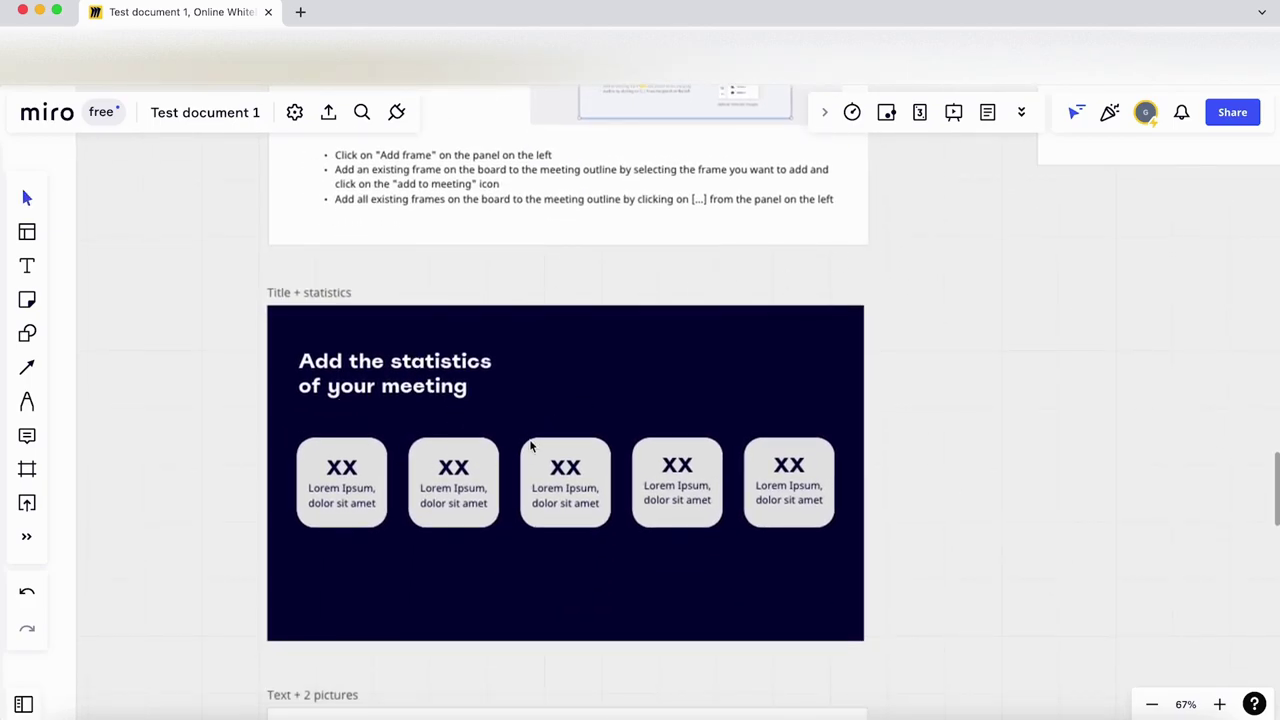
scroll(505, 444, "down", 2)
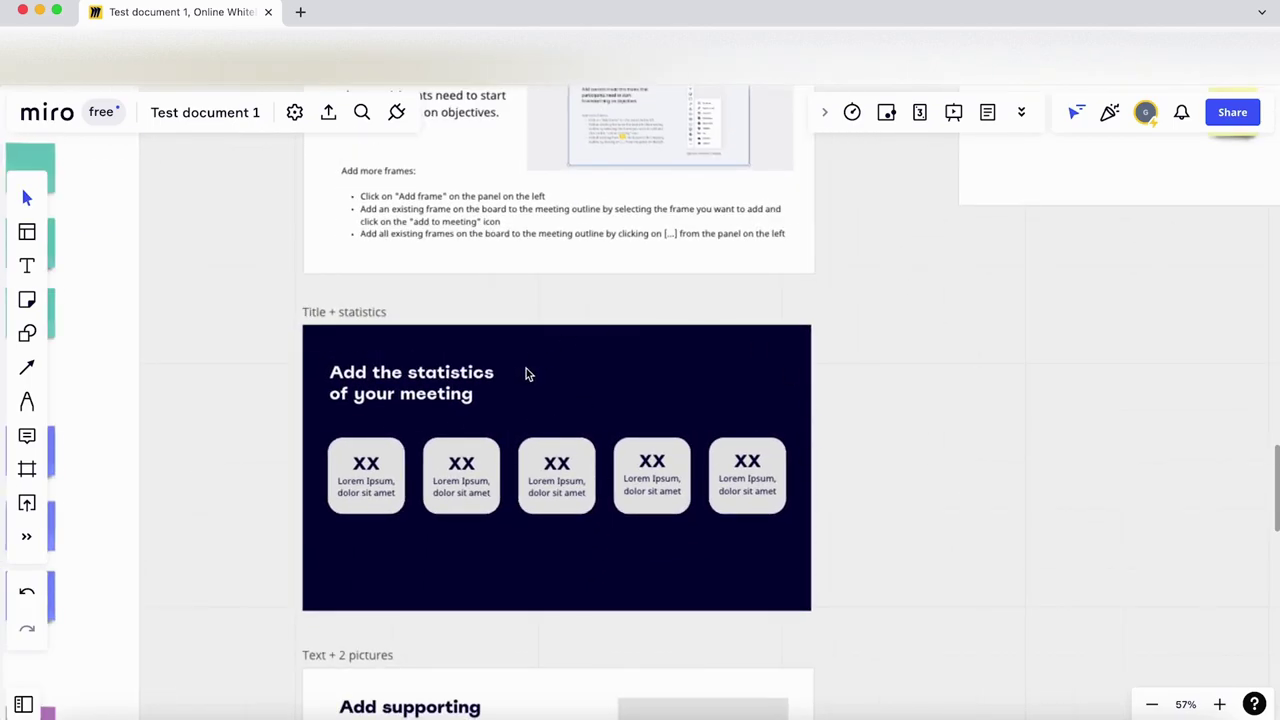
scroll(873, 584, "down", 10)
scroll(829, 480, "up", 5)
scroll(829, 480, "right", 5)
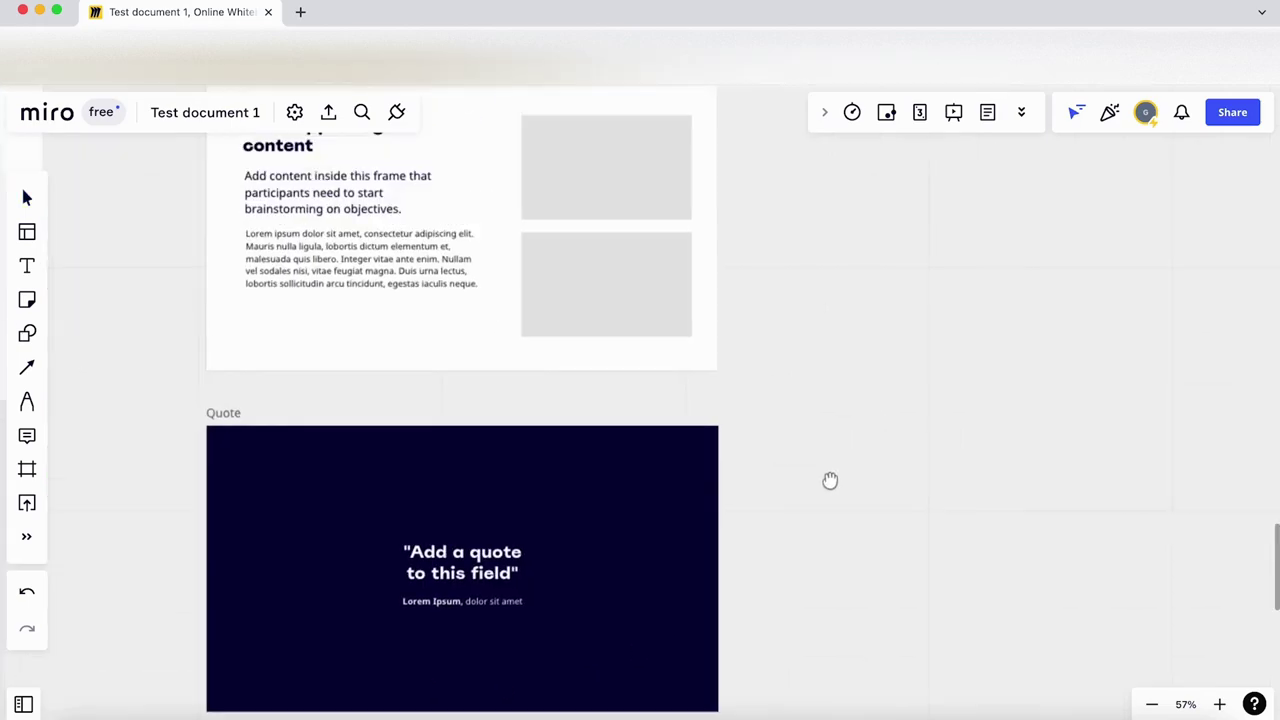
Examine the Questions and answers frame and the Brainwriting frames, including the guidance notes for steps 4 to 7
scroll(688, 428, "down", 10)
scroll(688, 428, "right", 4)
scroll(531, 377, "up", 4)
scroll(531, 377, "left", 1)
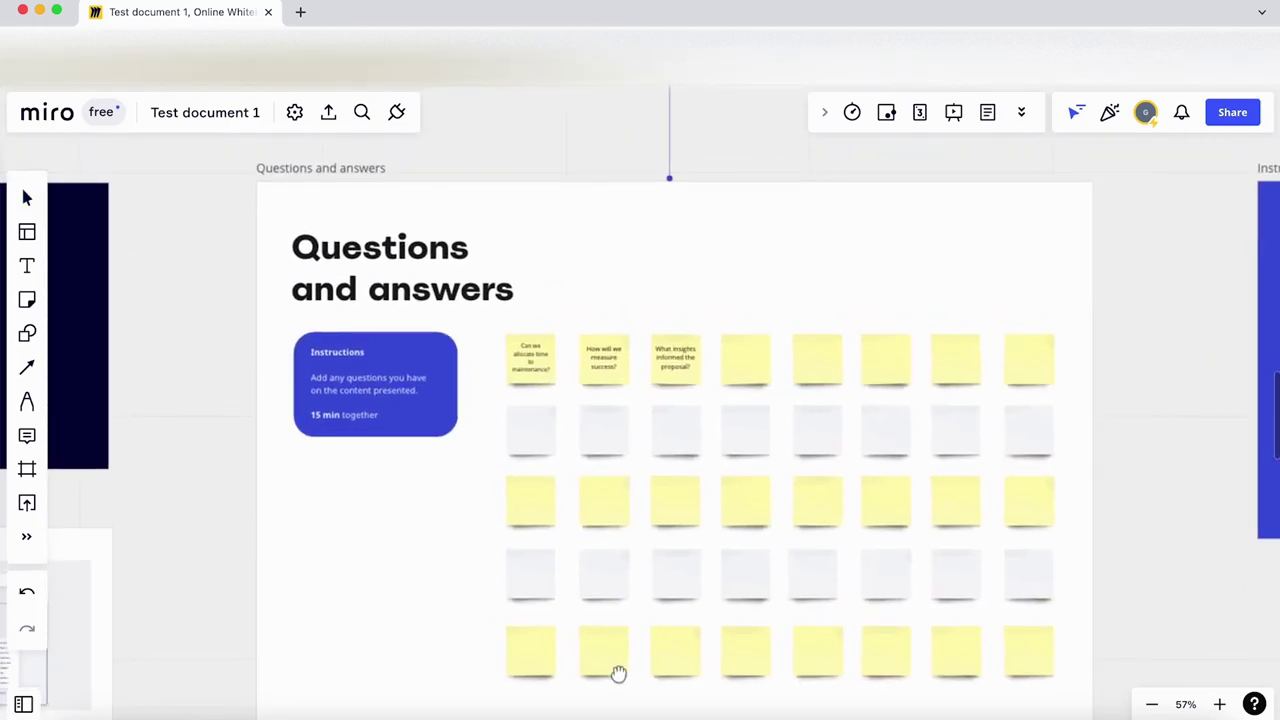
scroll(601, 468, "down", 2)
scroll(594, 486, "up", 4)
scroll(594, 486, "right", 2)
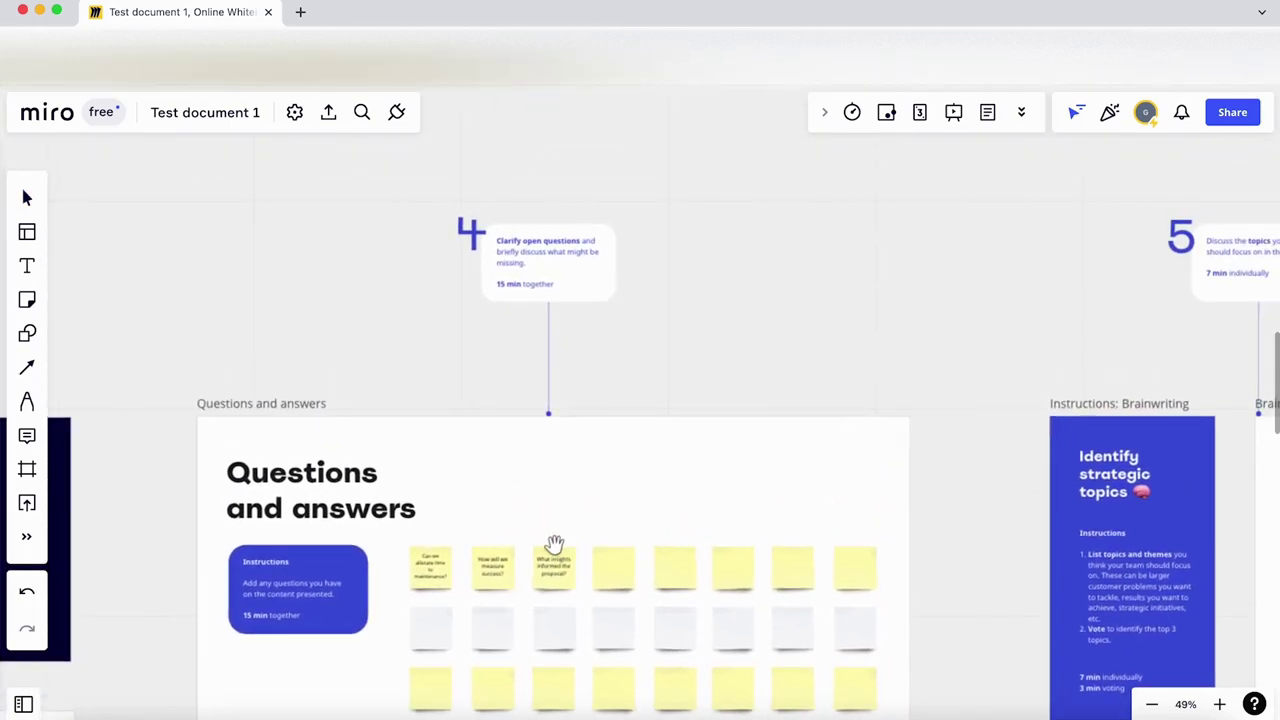
left_click_drag(803, 380, 371, 323)
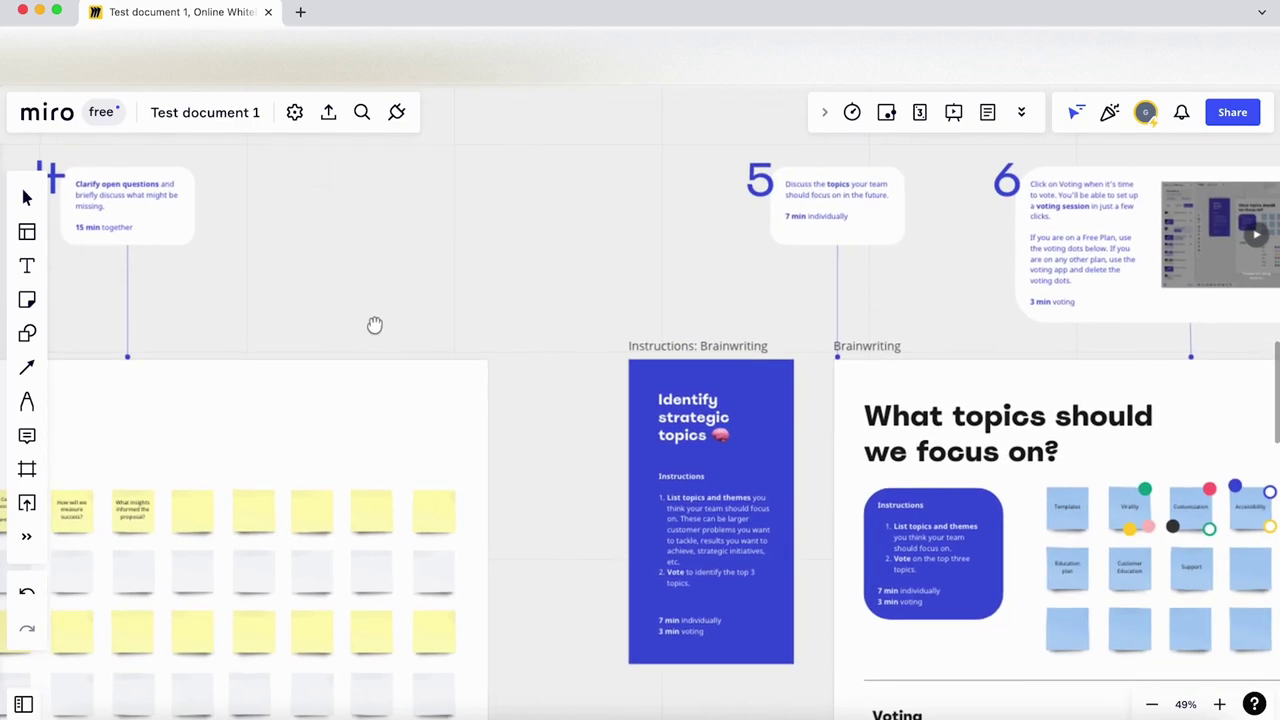
left_click_drag(720, 283, 313, 271)
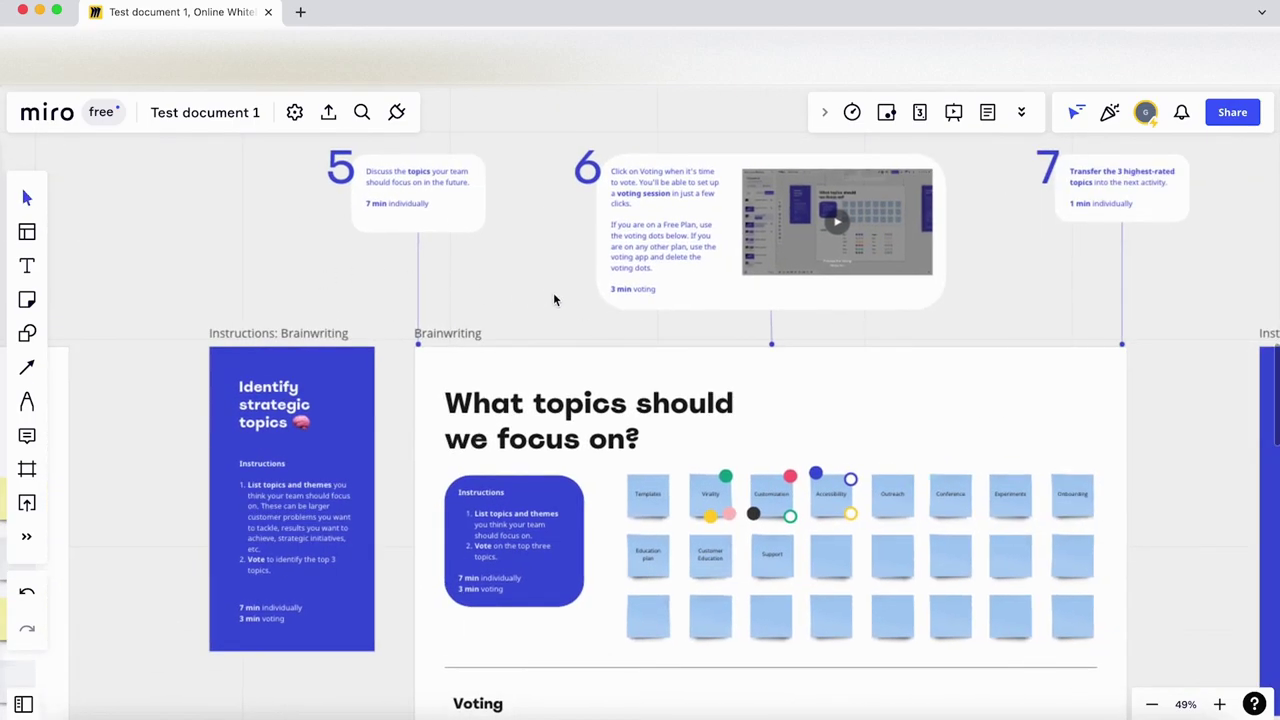
left_click_drag(555, 298, 371, 277)
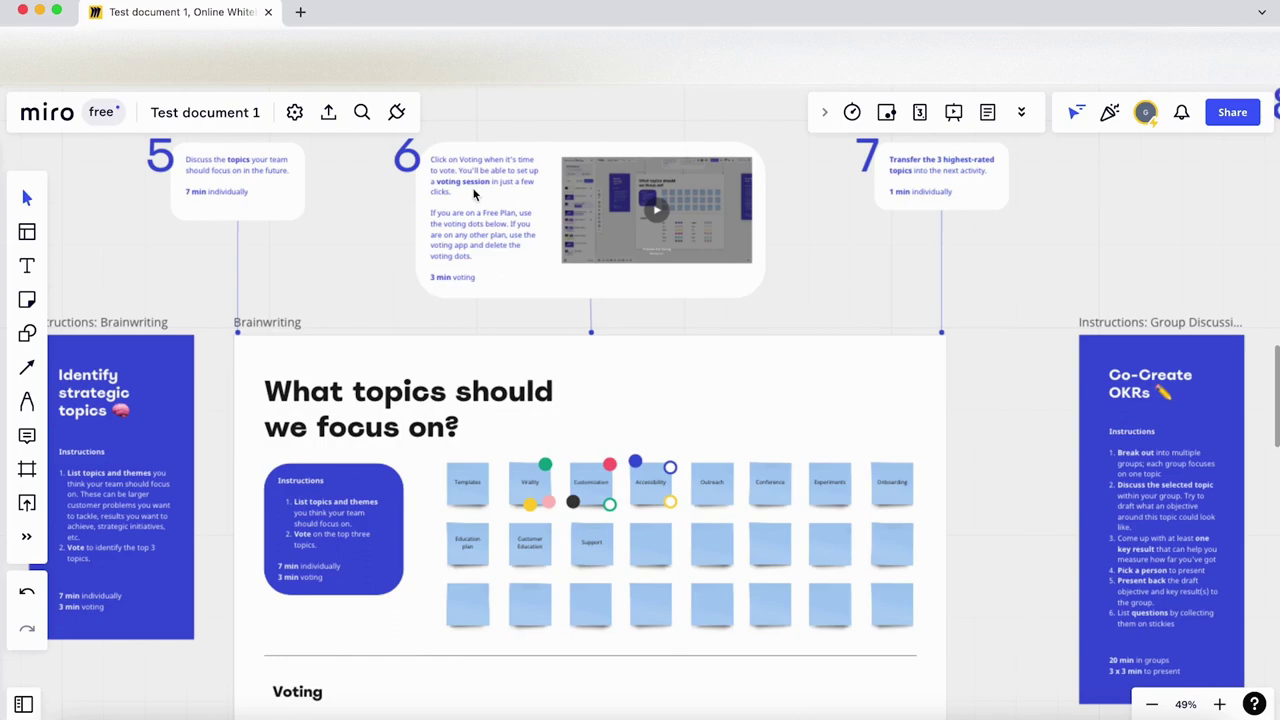
left_click_drag(877, 251, 723, 276)
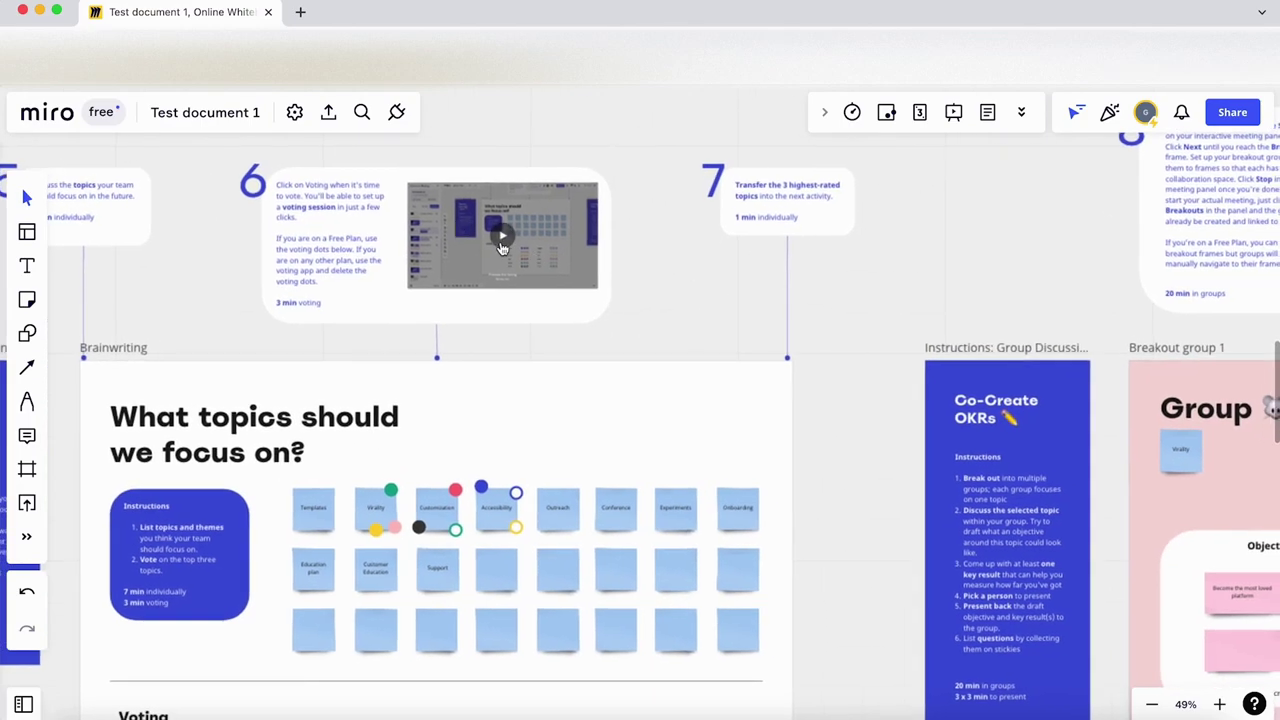
Examine the Breakout group and Next Steps frames with their instructions, ending with an overview of the whole OKR Planning template
scroll(666, 274, "right", 10)
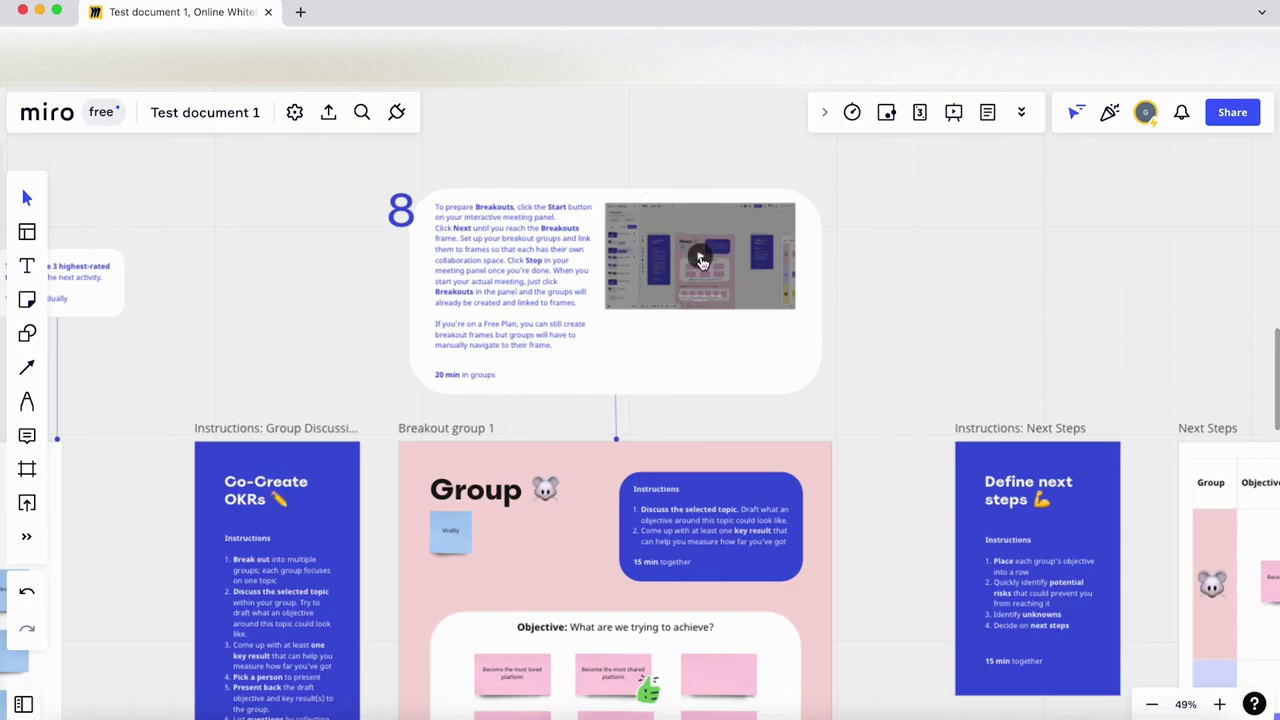
left_click_drag(960, 317, 771, 294)
scroll(1023, 328, "right", 9)
scroll(1023, 328, "down", 3)
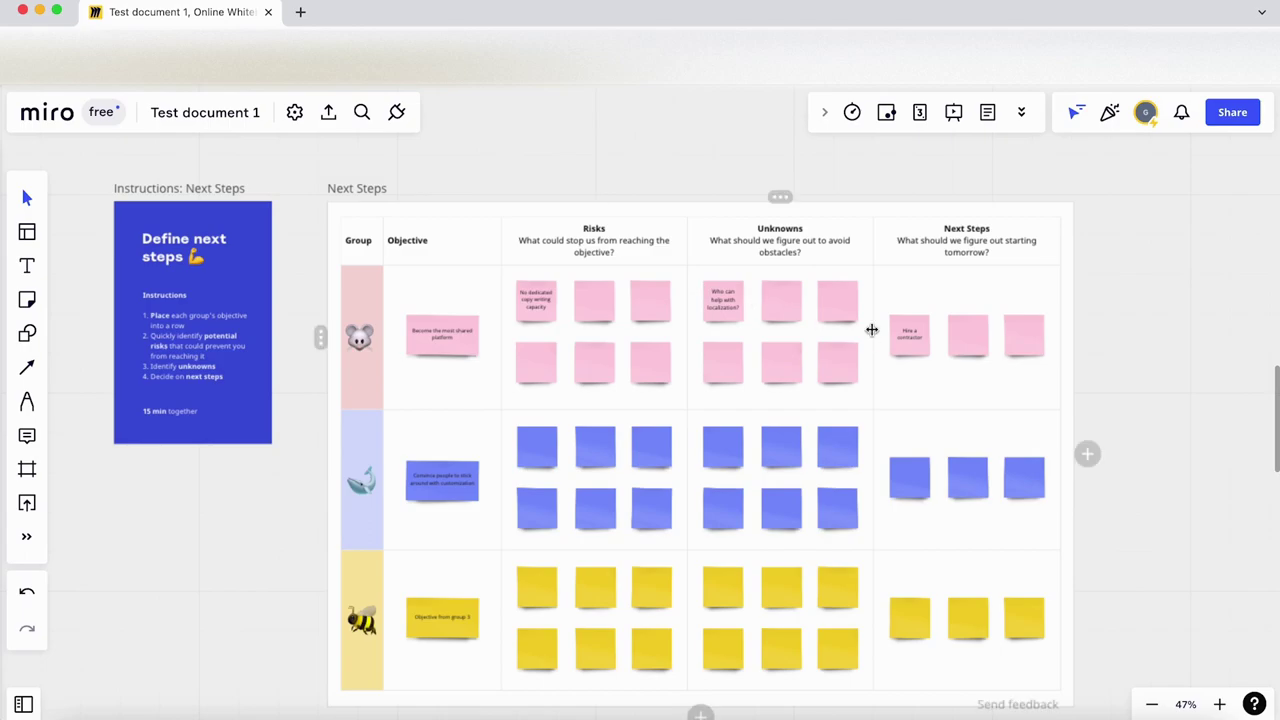
scroll(1202, 352, "down", 2)
scroll(1202, 352, "down", 10)
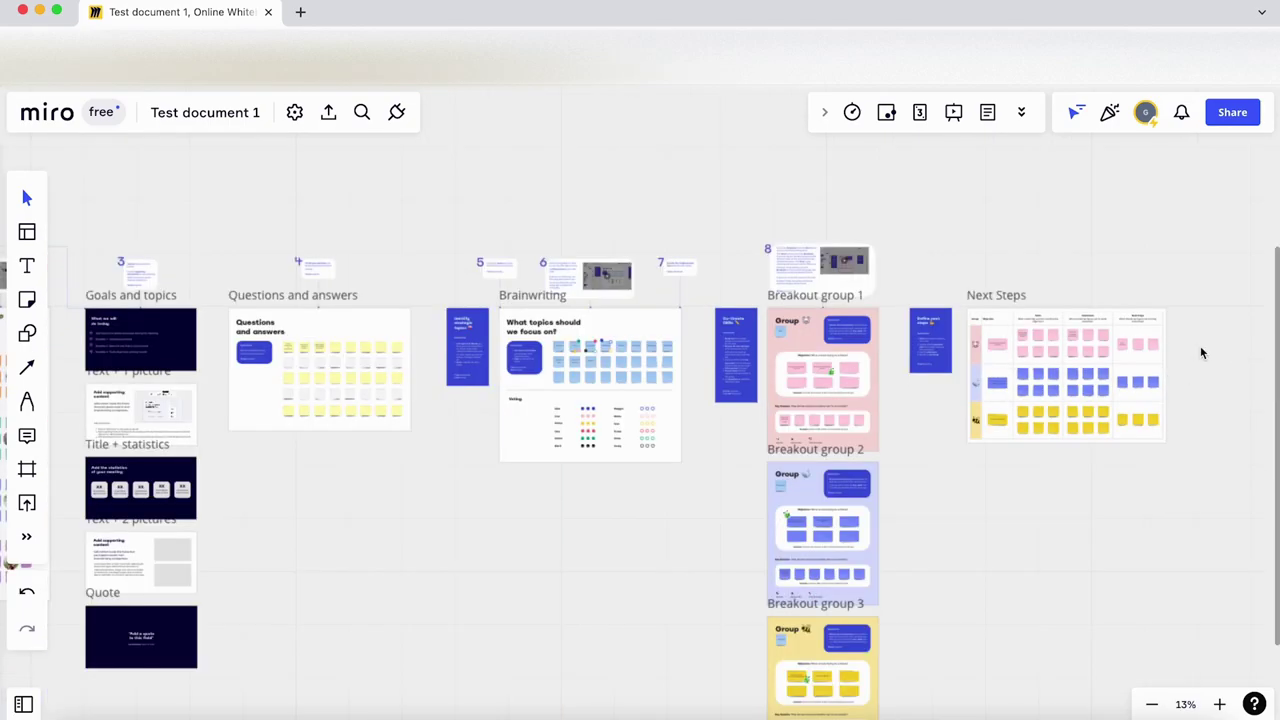
scroll(771, 512, "down", 2)
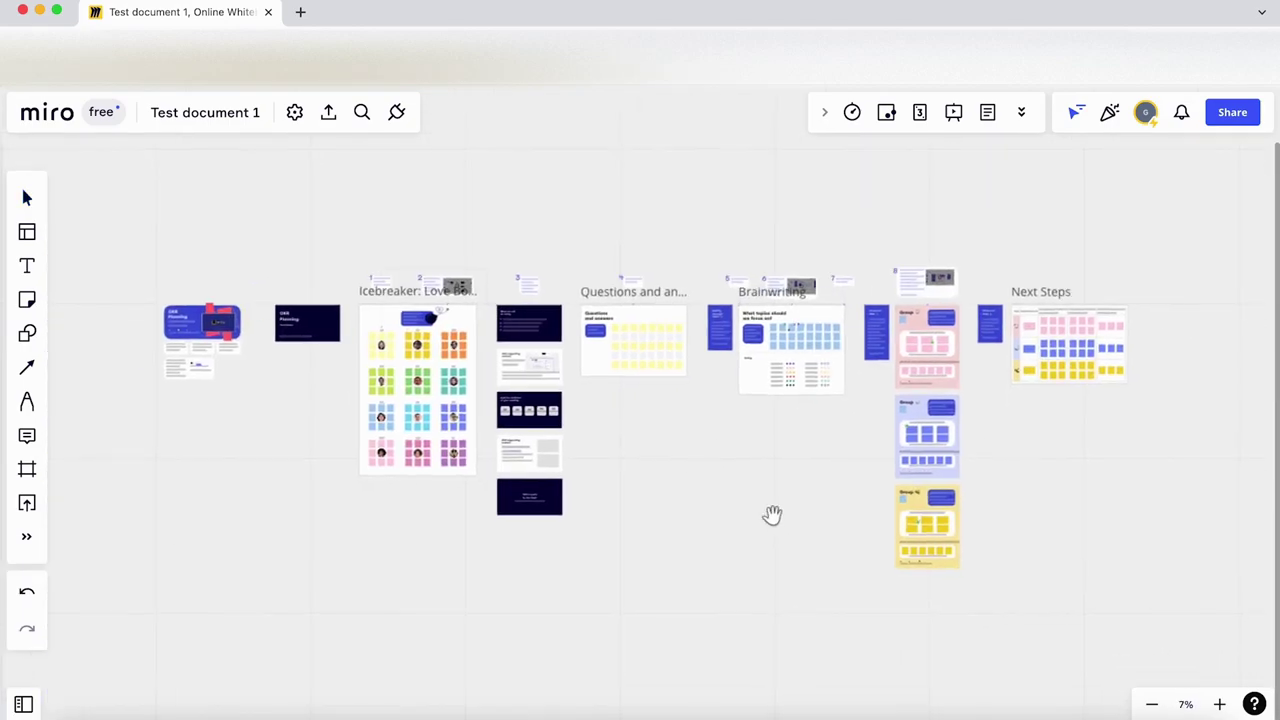
left_click_drag(780, 500, 682, 308)
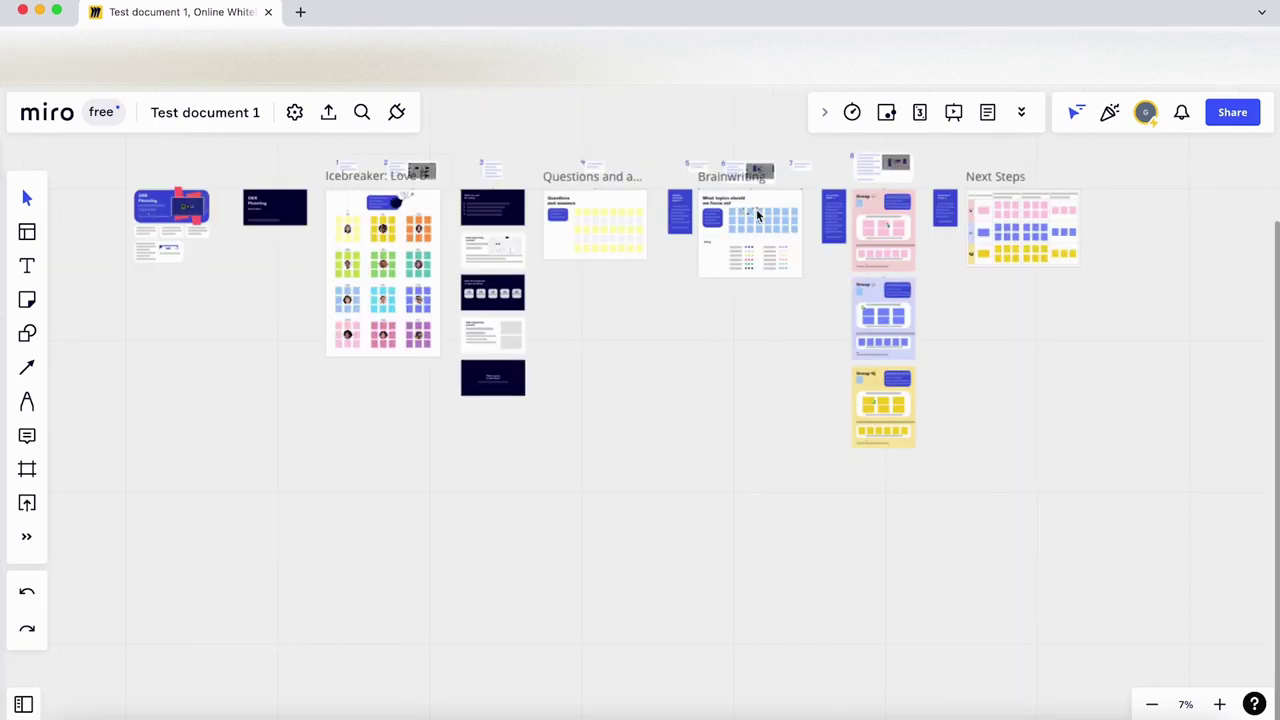
Delete the Next Steps frame and its Instructions: Next Steps frame from the board
scroll(848, 227, "up", 2)
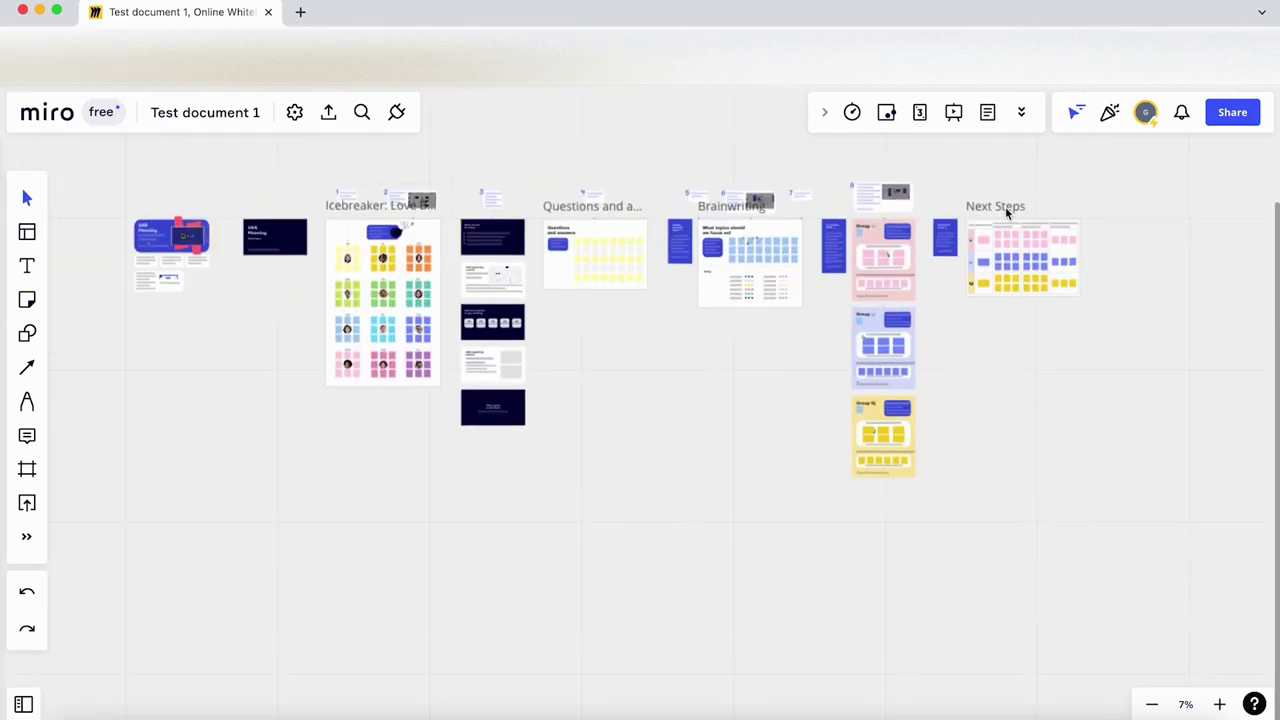
left_click_drag(1177, 186, 936, 317)
key("Delete")
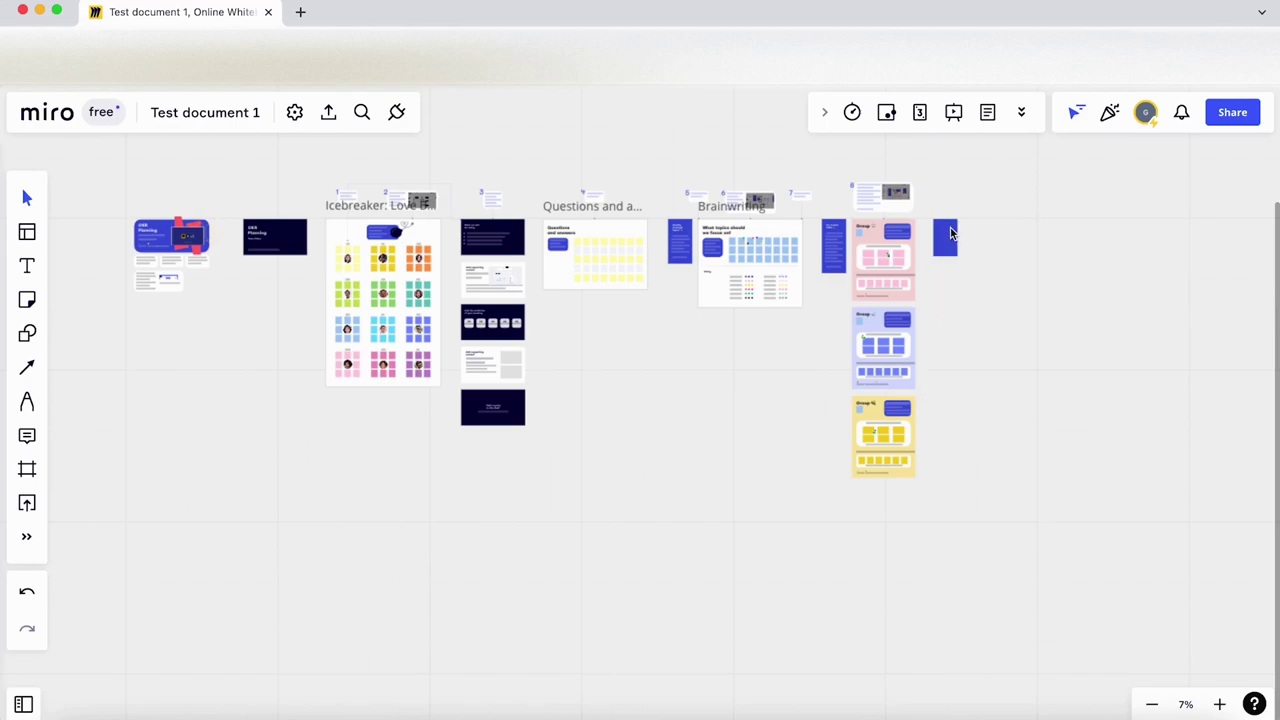
left_click(951, 235)
key("Delete")
left_click_drag(997, 328, 1046, 317)
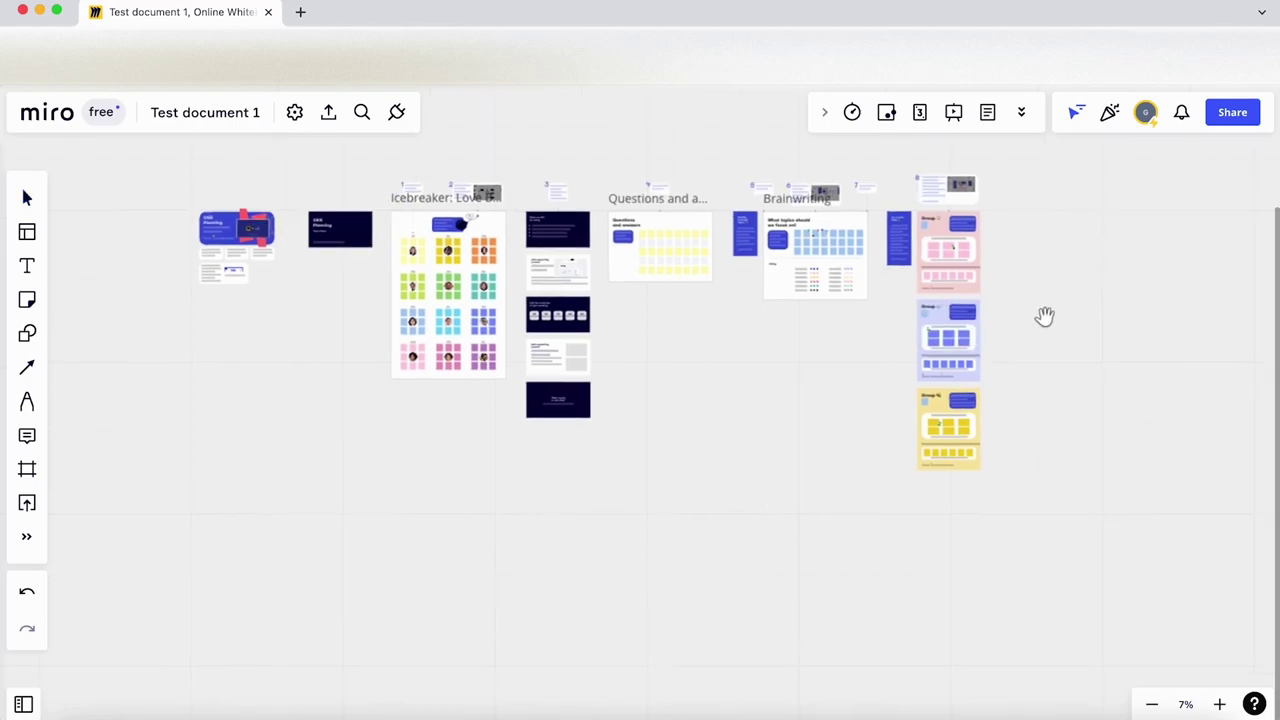
Select all remaining frames of the OKR Planning template together and delete them from the board
scroll(698, 418, "down", 2)
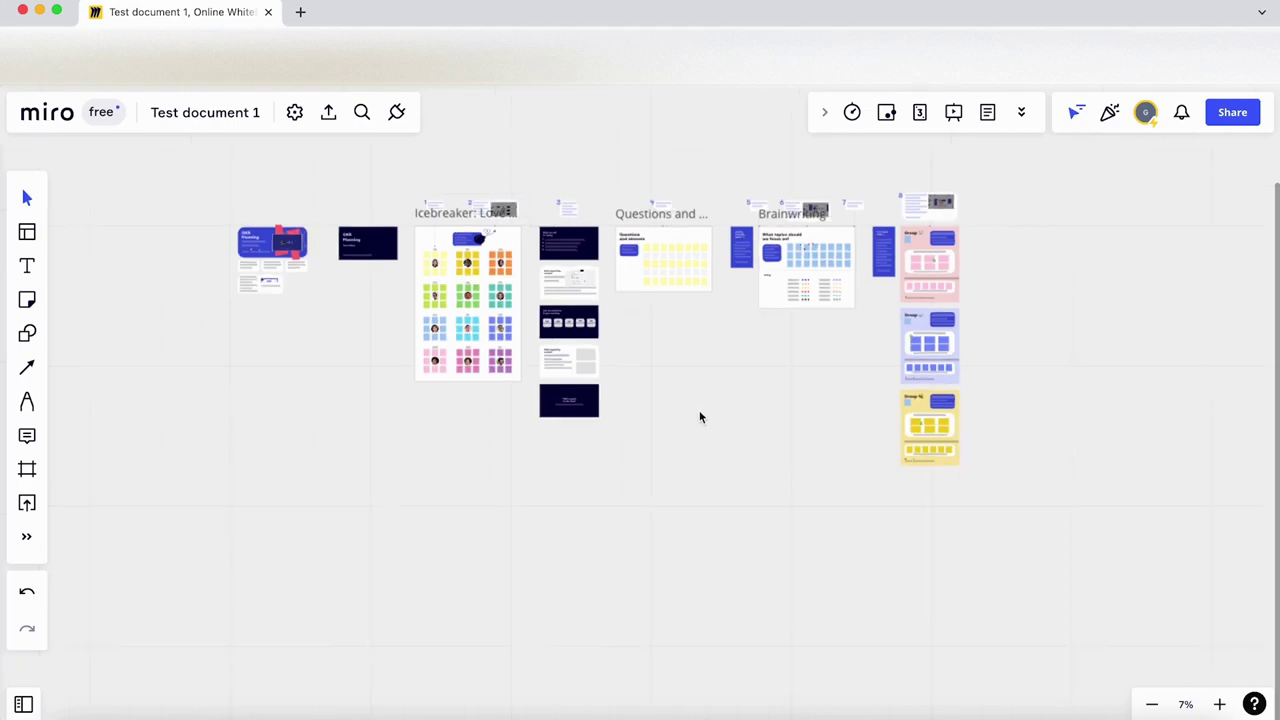
left_click_drag(1046, 514, 229, 170)
key("Delete")
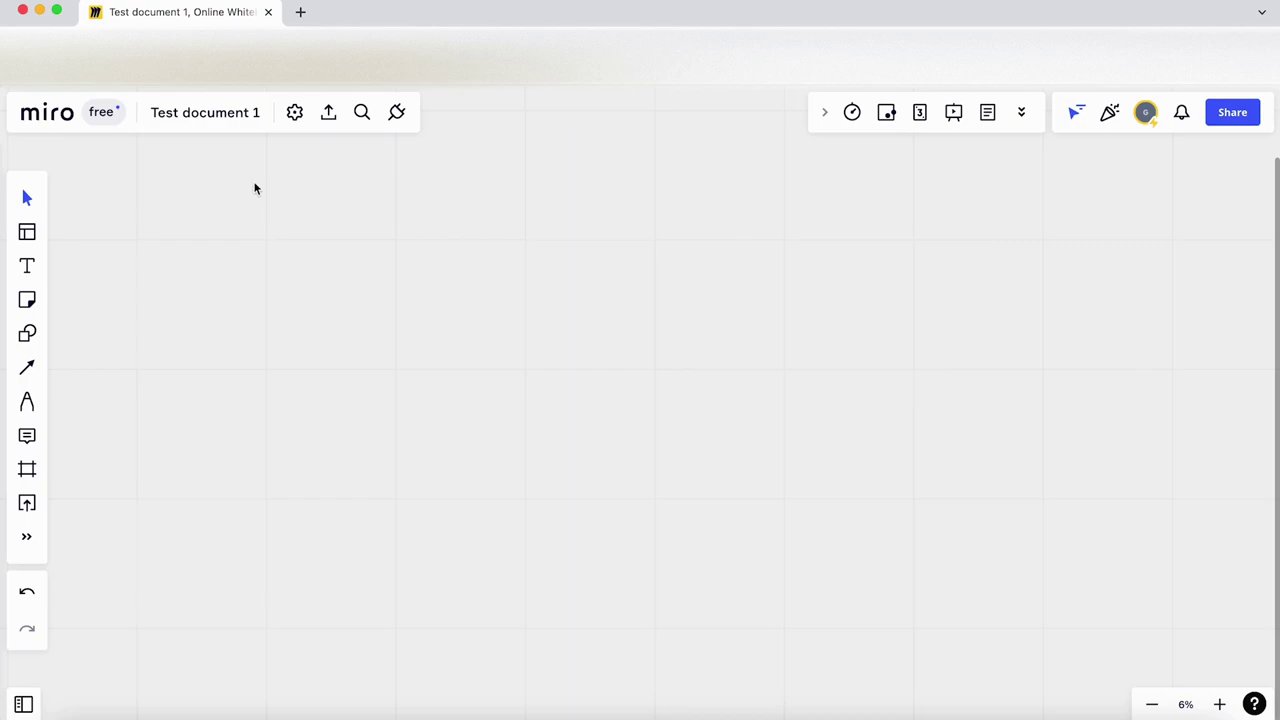
Browse the Brainstorming & Ideation use case in the template gallery and add the Persona Map template to the board
left_click(27, 234)
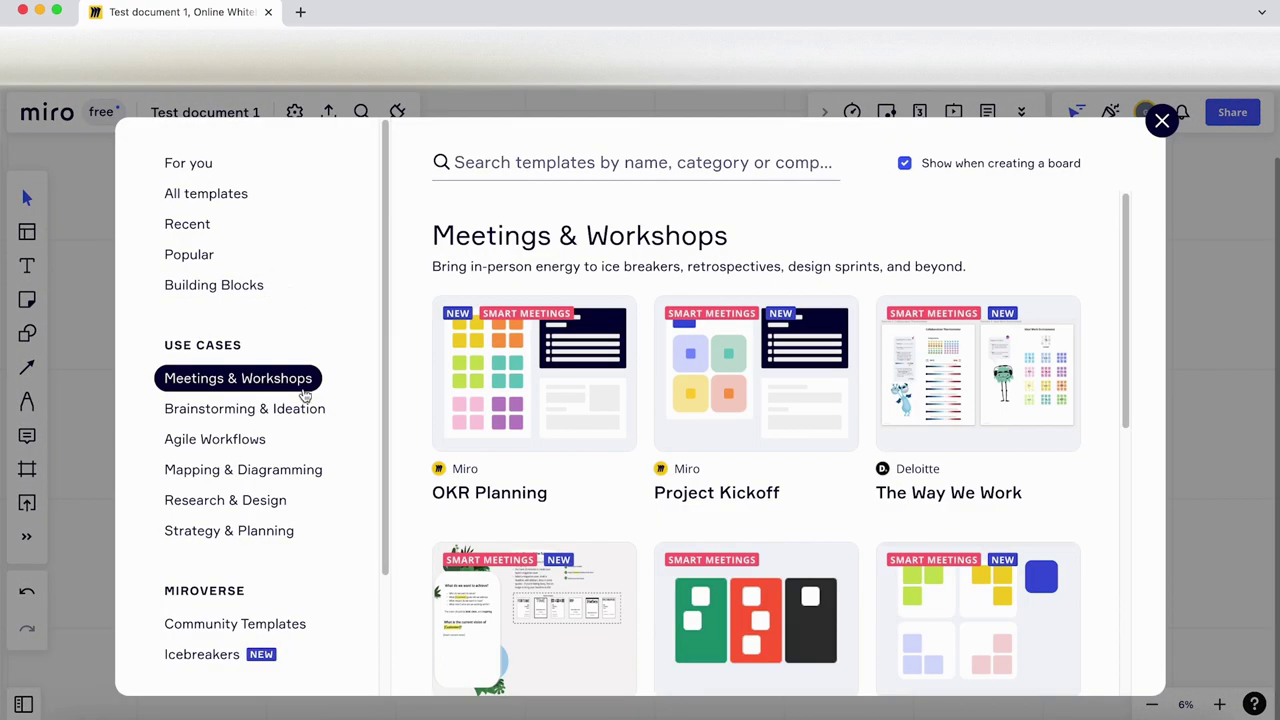
left_click(285, 420)
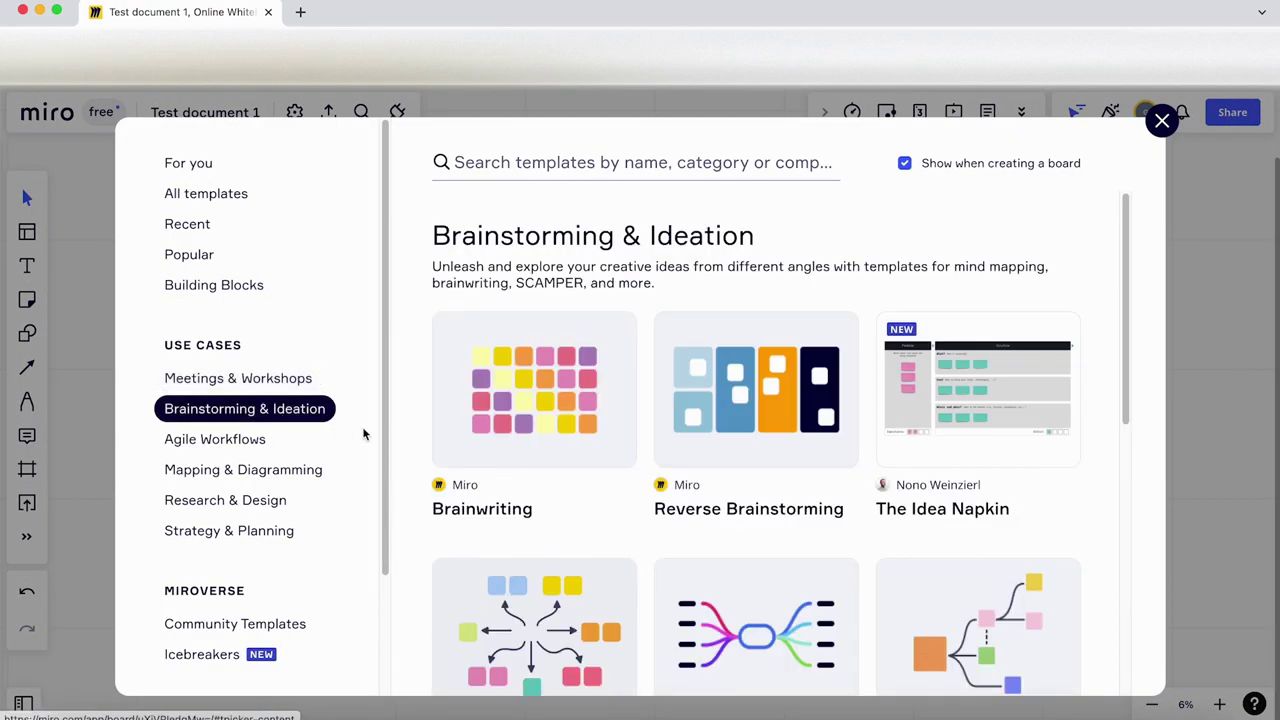
scroll(516, 495, "down", 1)
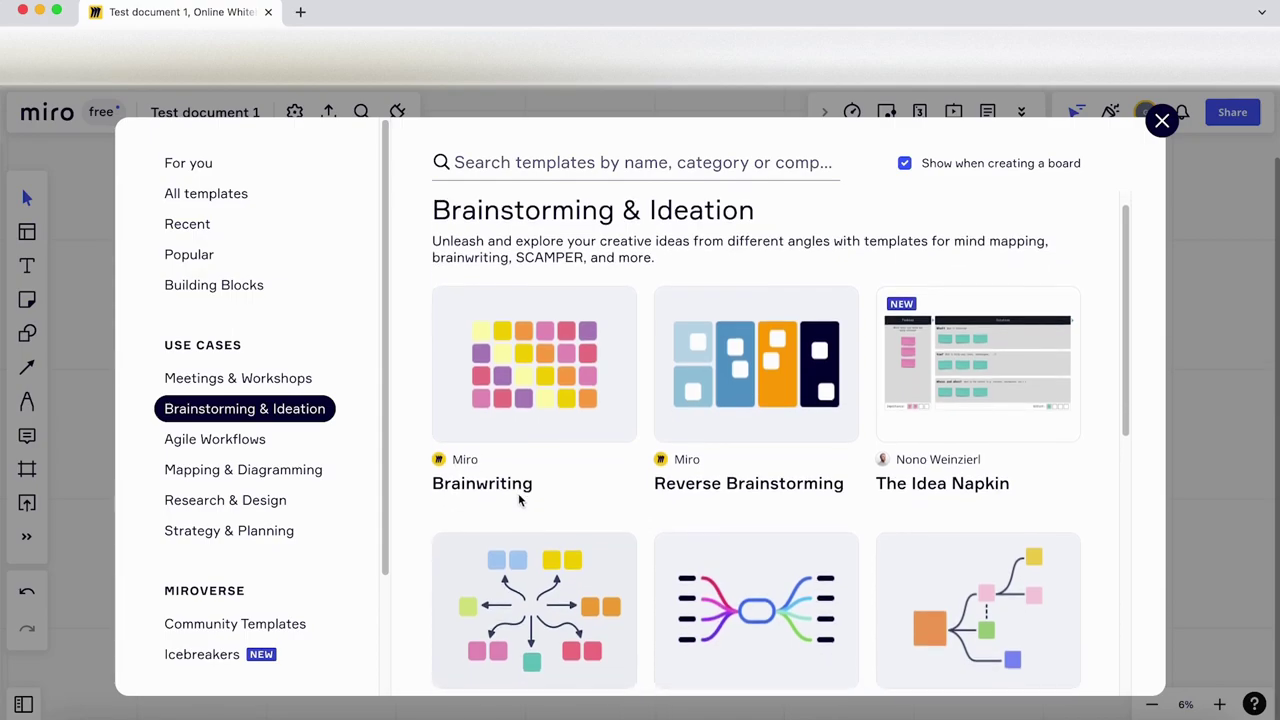
scroll(518, 498, "down", 5)
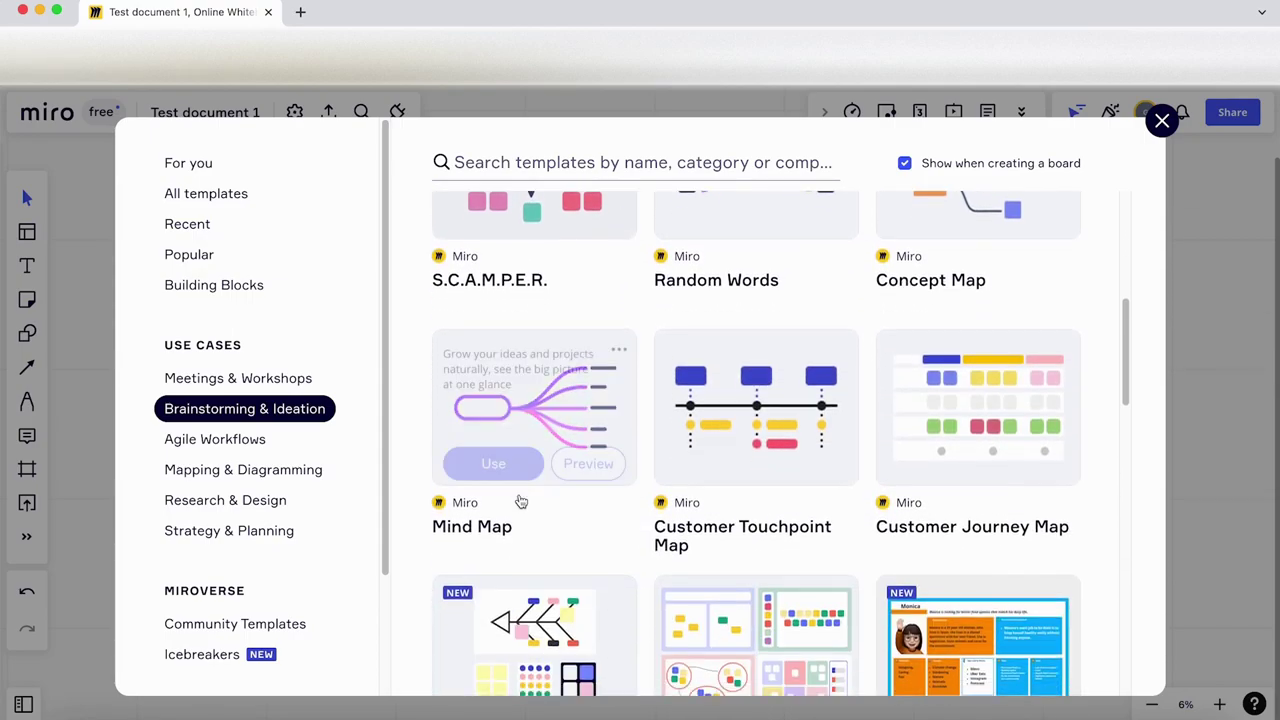
scroll(519, 500, "down", 4)
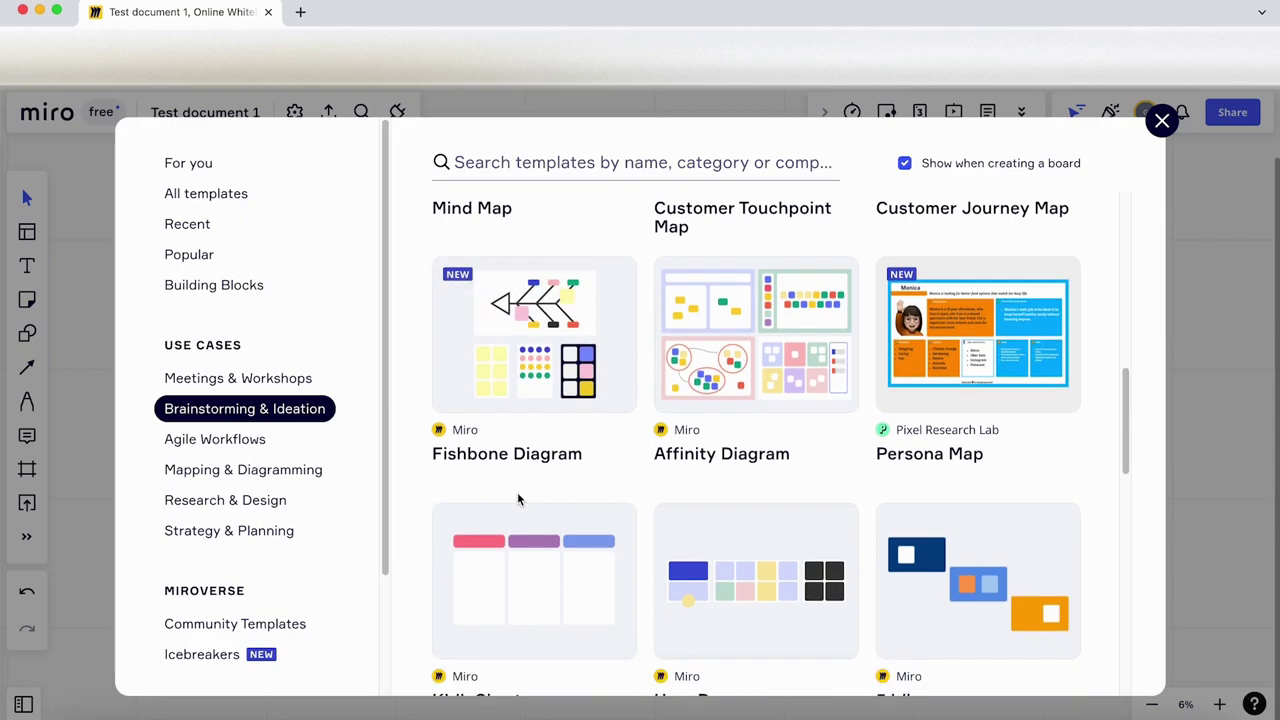
mouse_move(970, 352)
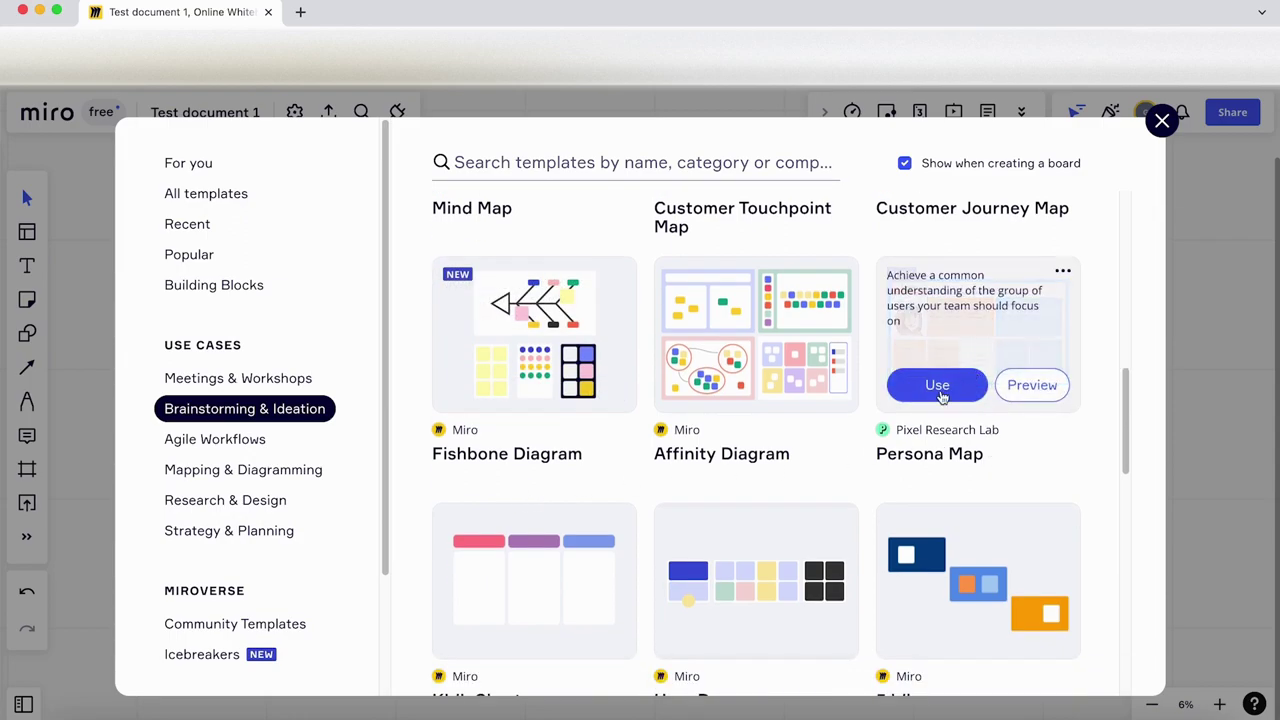
left_click(937, 388)
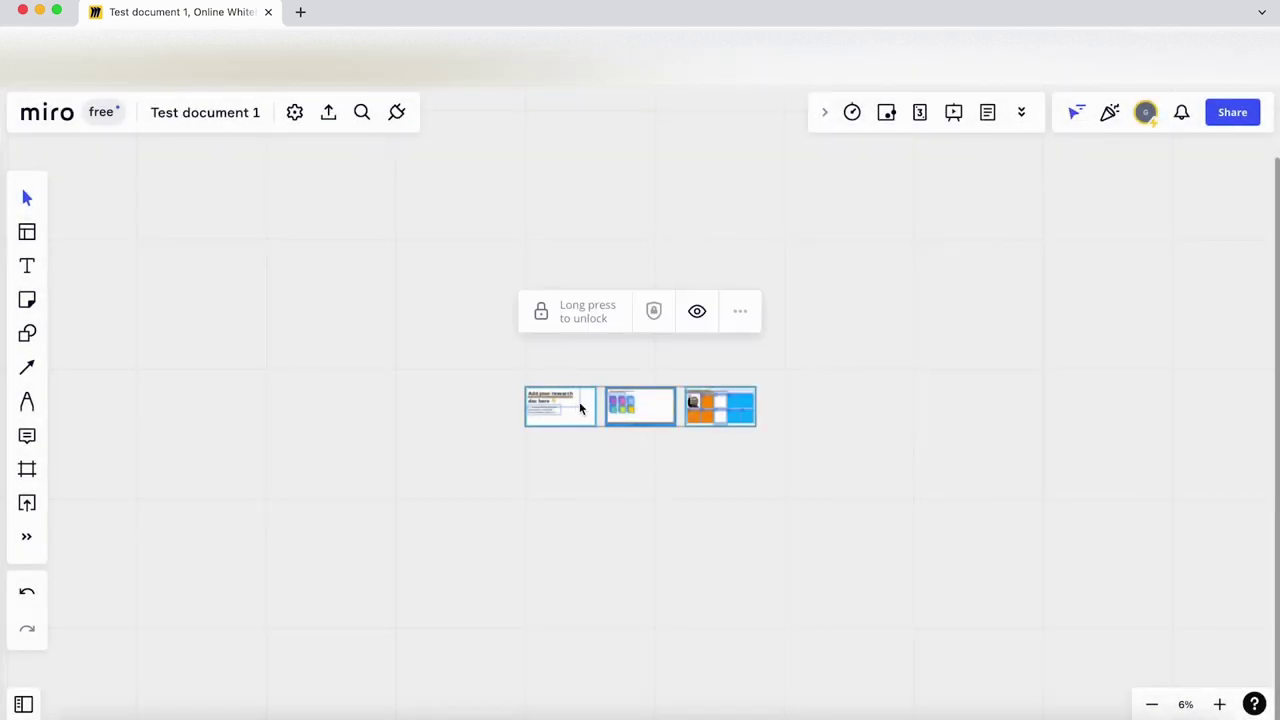
Examine the Persona Map template's Share your research, What we know and Persona Map frames
scroll(579, 401, "up", 10)
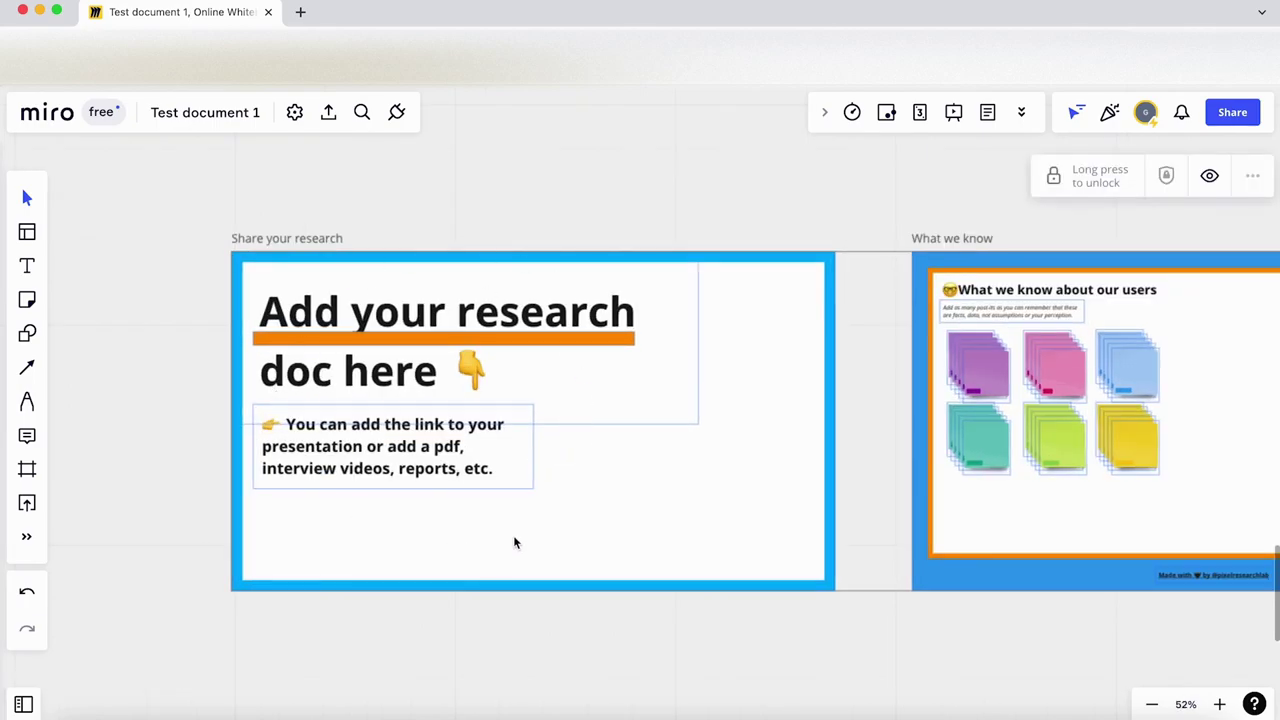
scroll(530, 548, "down", 3)
left_click_drag(777, 617, 530, 623)
scroll(656, 472, "up", 5)
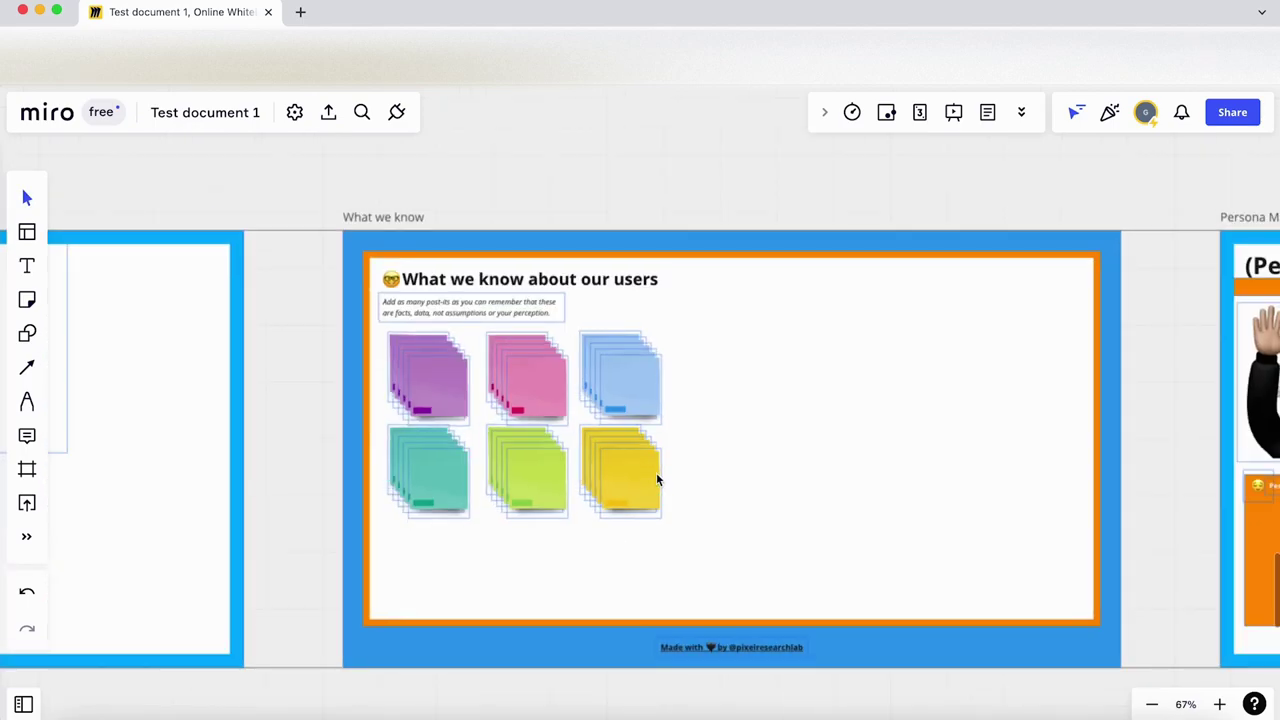
scroll(664, 404, "left", 3)
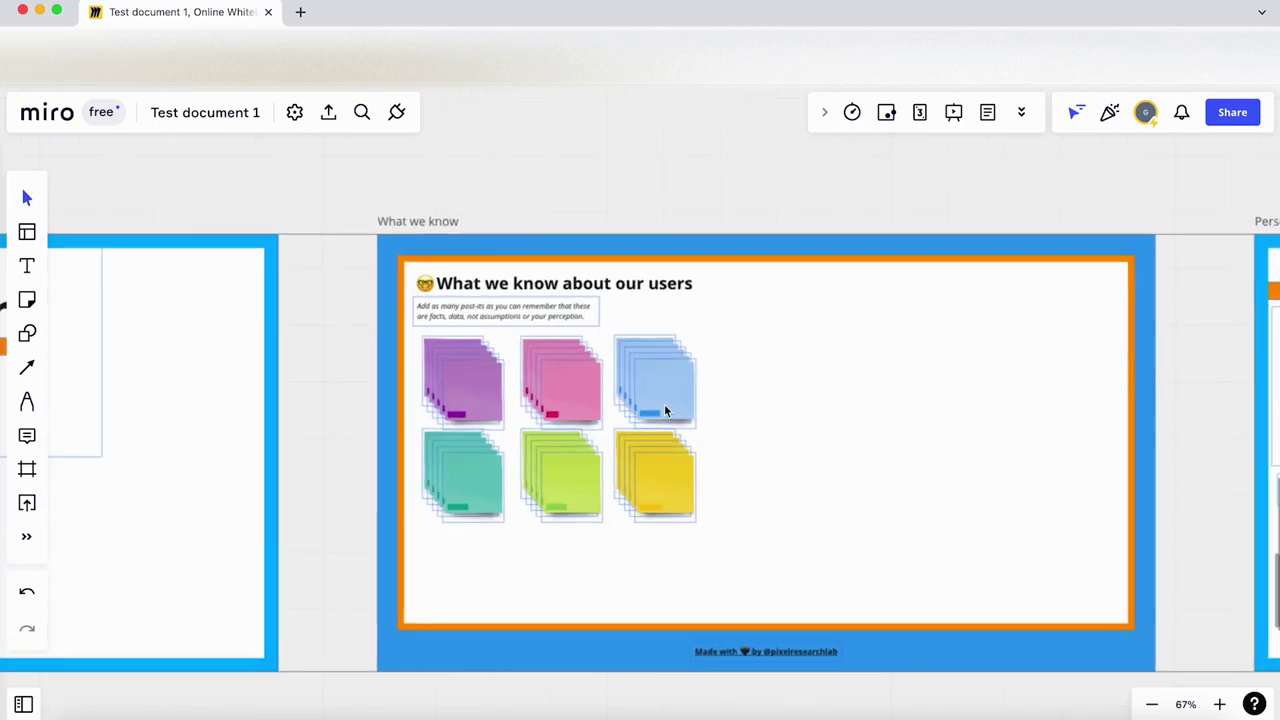
left_click_drag(650, 402, 521, 389)
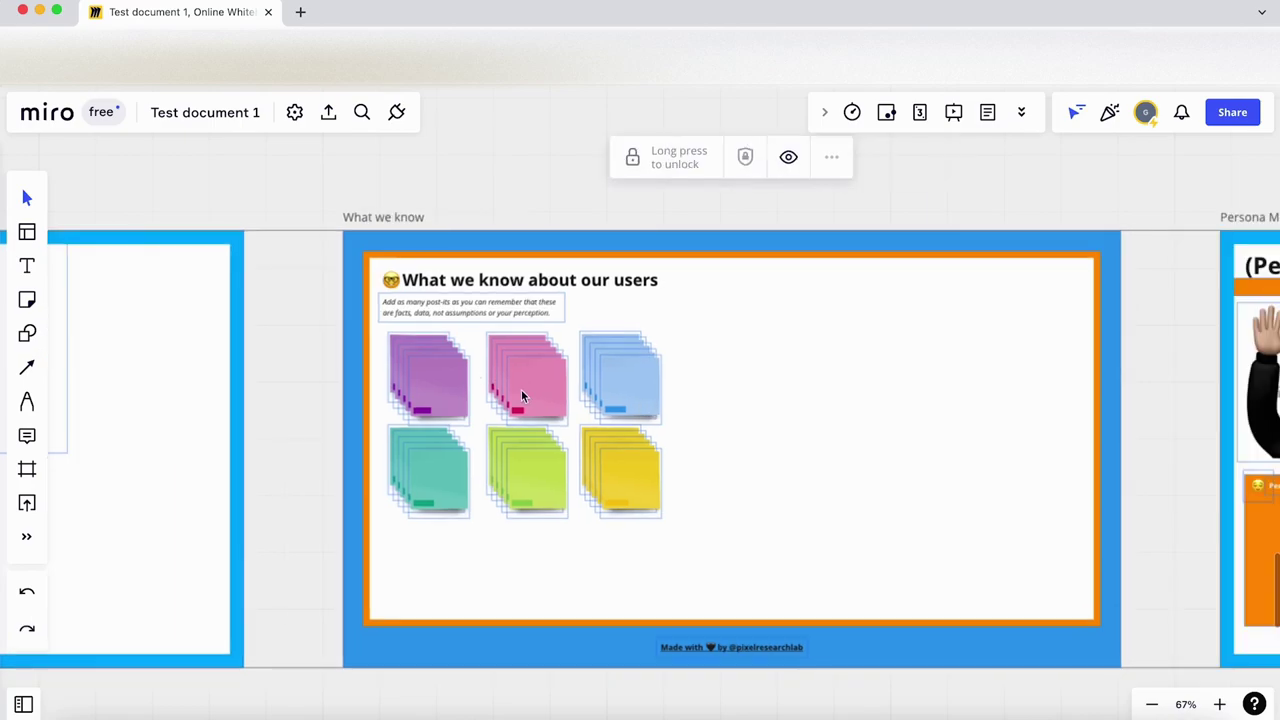
scroll(692, 580, "right", 10)
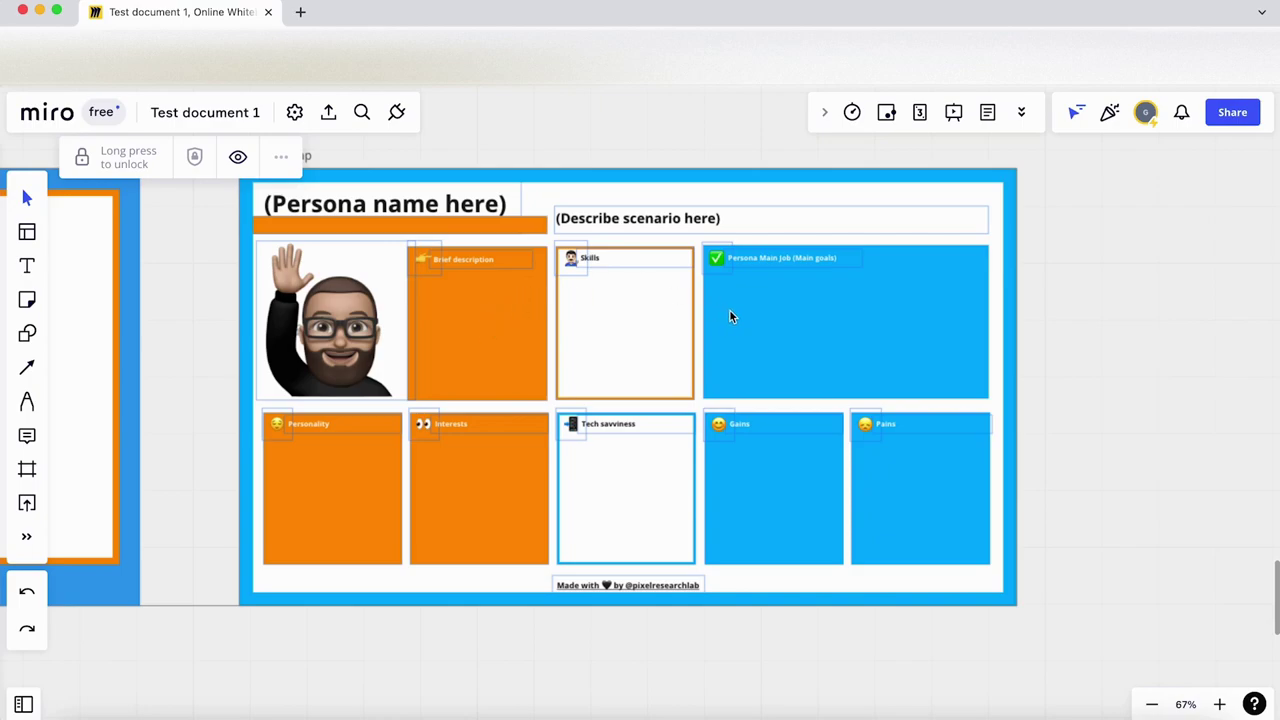
scroll(782, 298, "down", 10)
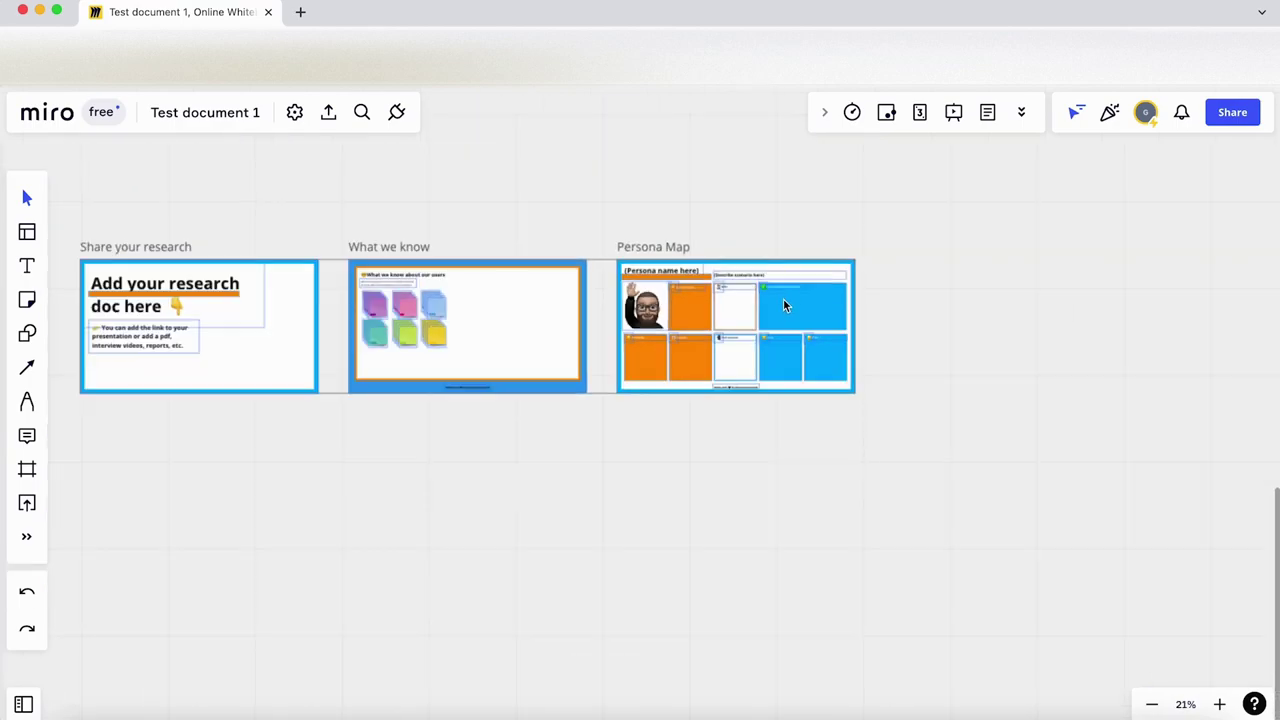
Move to an empty area of the board and browse the Agile Workflows use case in the template gallery
left_click_drag(610, 474, 697, 386)
scroll(723, 486, "down", 3)
scroll(711, 414, "down", 2)
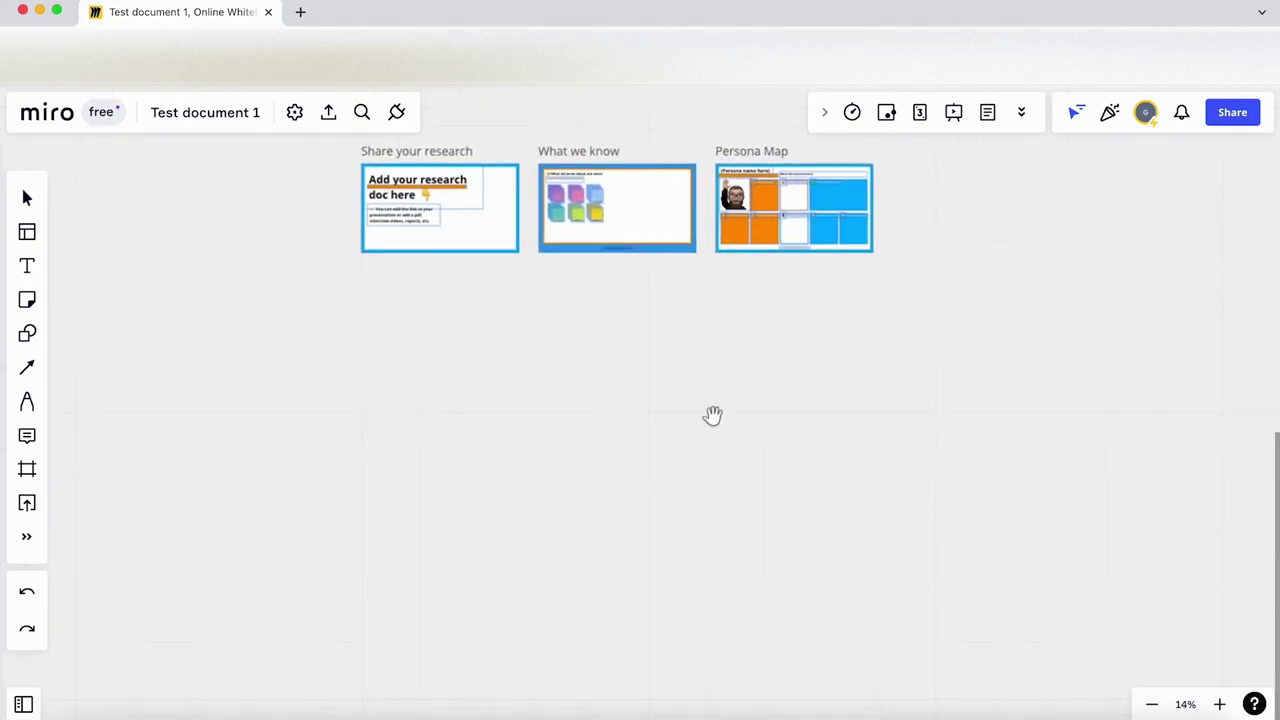
scroll(728, 445, "down", 5)
left_click_drag(729, 445, 666, 340)
scroll(666, 340, "up", 2)
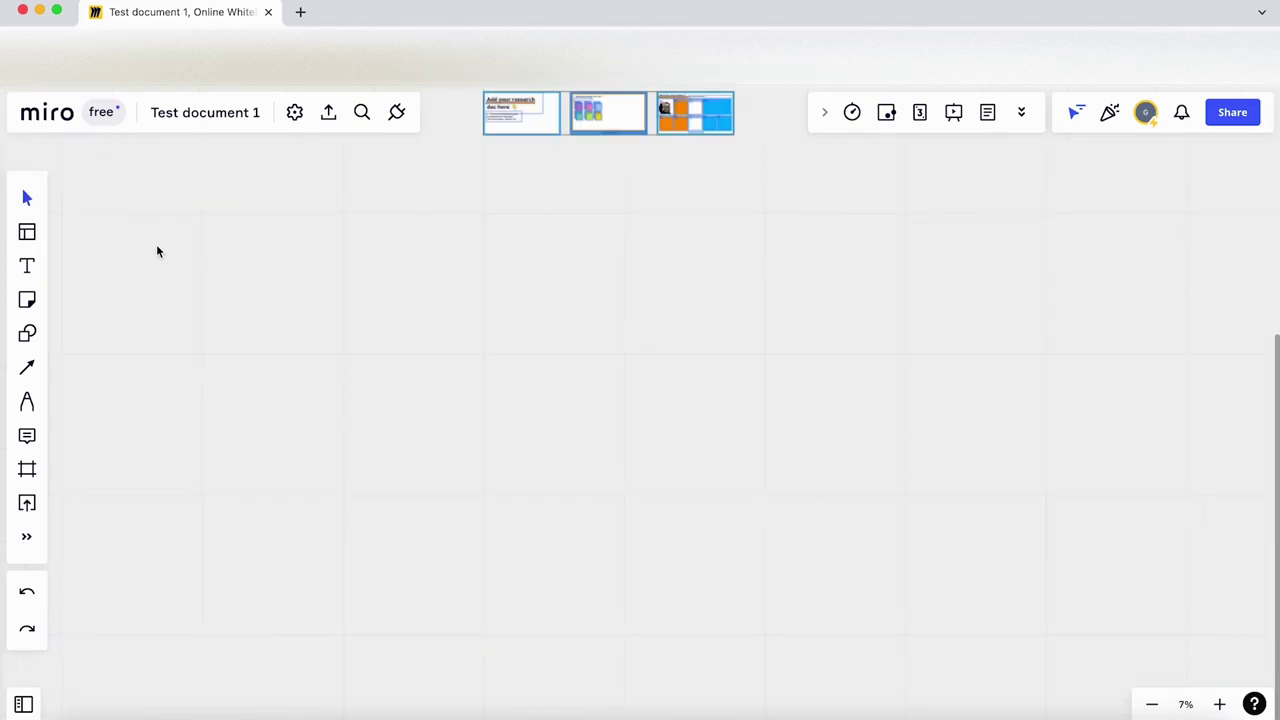
left_click(27, 233)
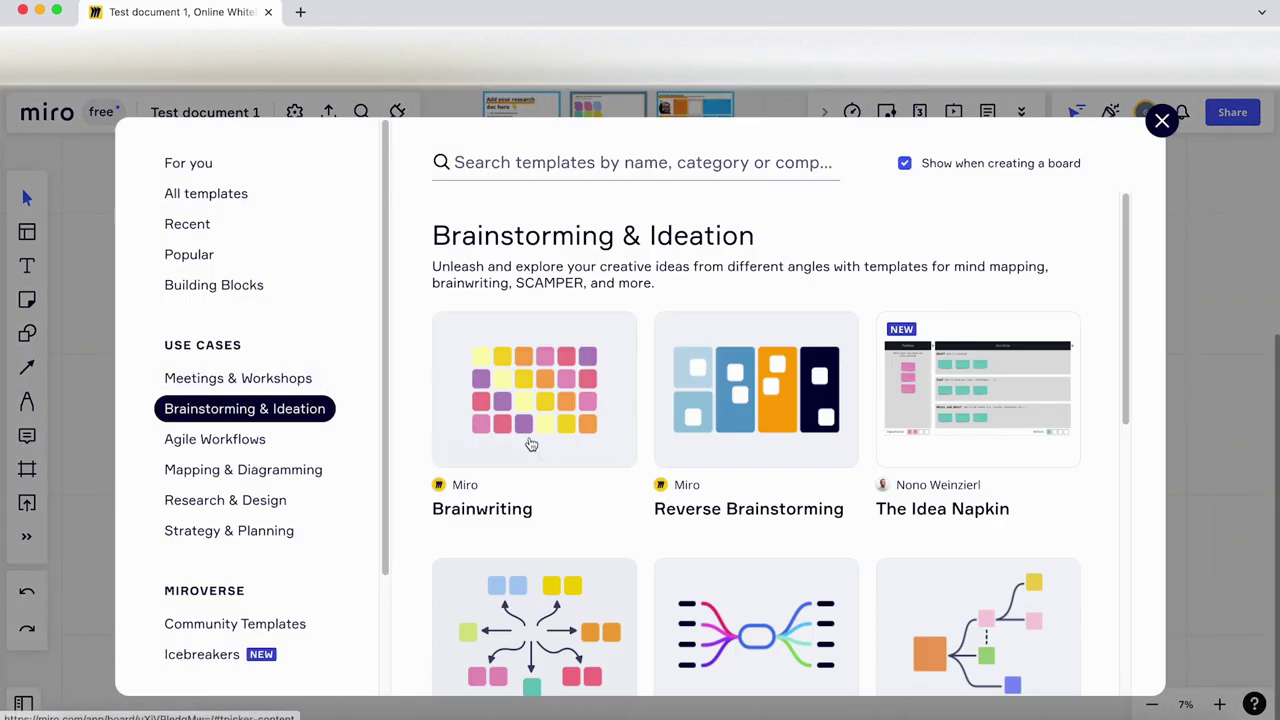
left_click(240, 439)
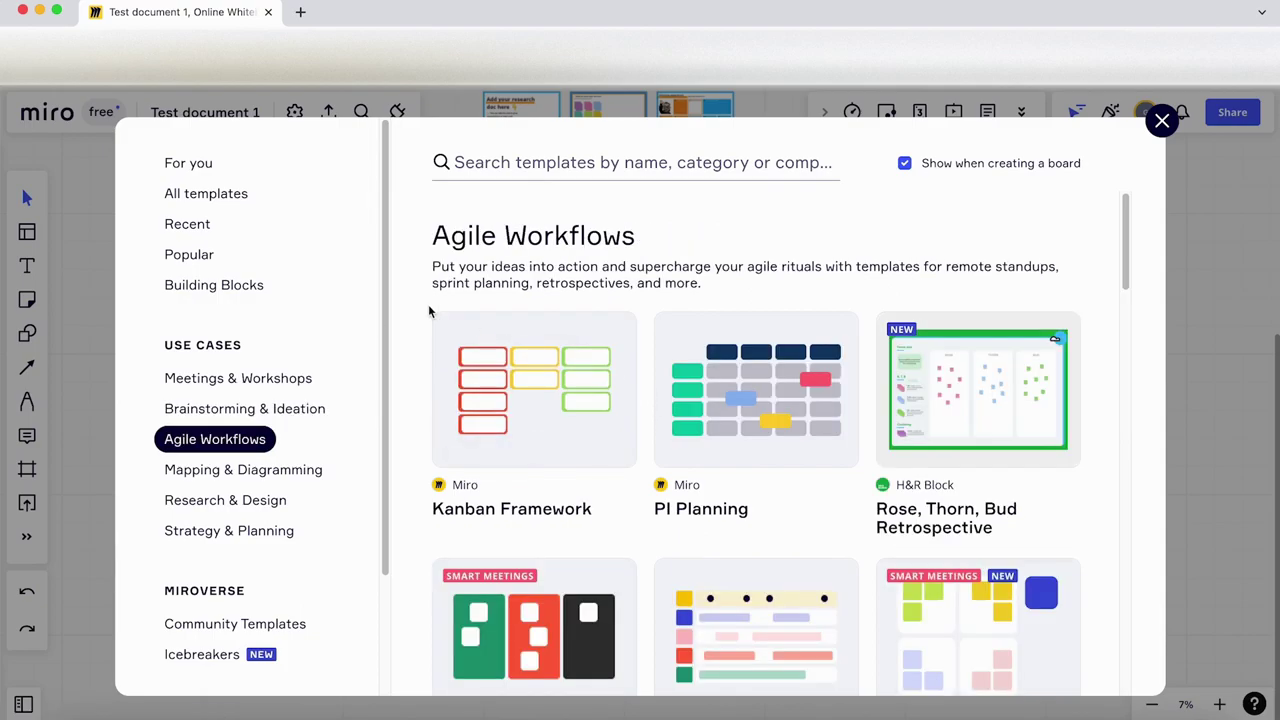
scroll(489, 350, "down", 3)
scroll(489, 355, "down", 3)
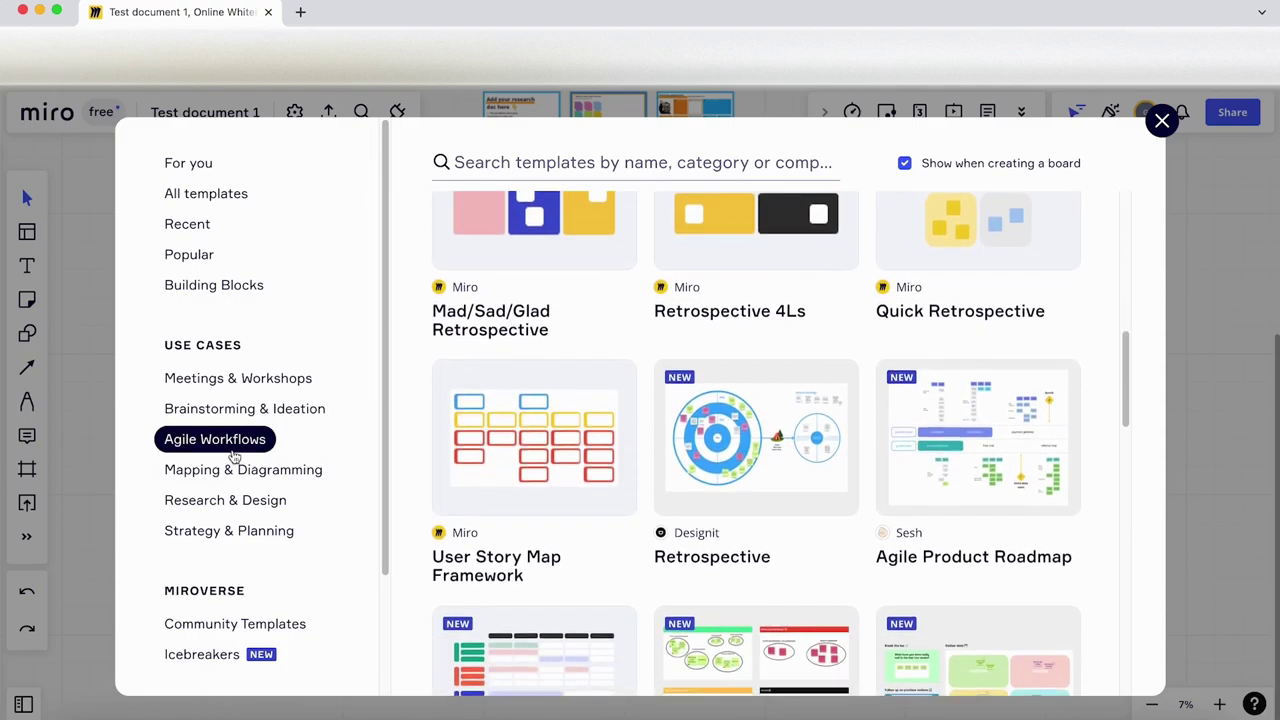
Browse the Mapping & Diagramming use case and open the preview of the Customer Journey Map template
left_click(235, 470)
scroll(470, 420, "down", 1)
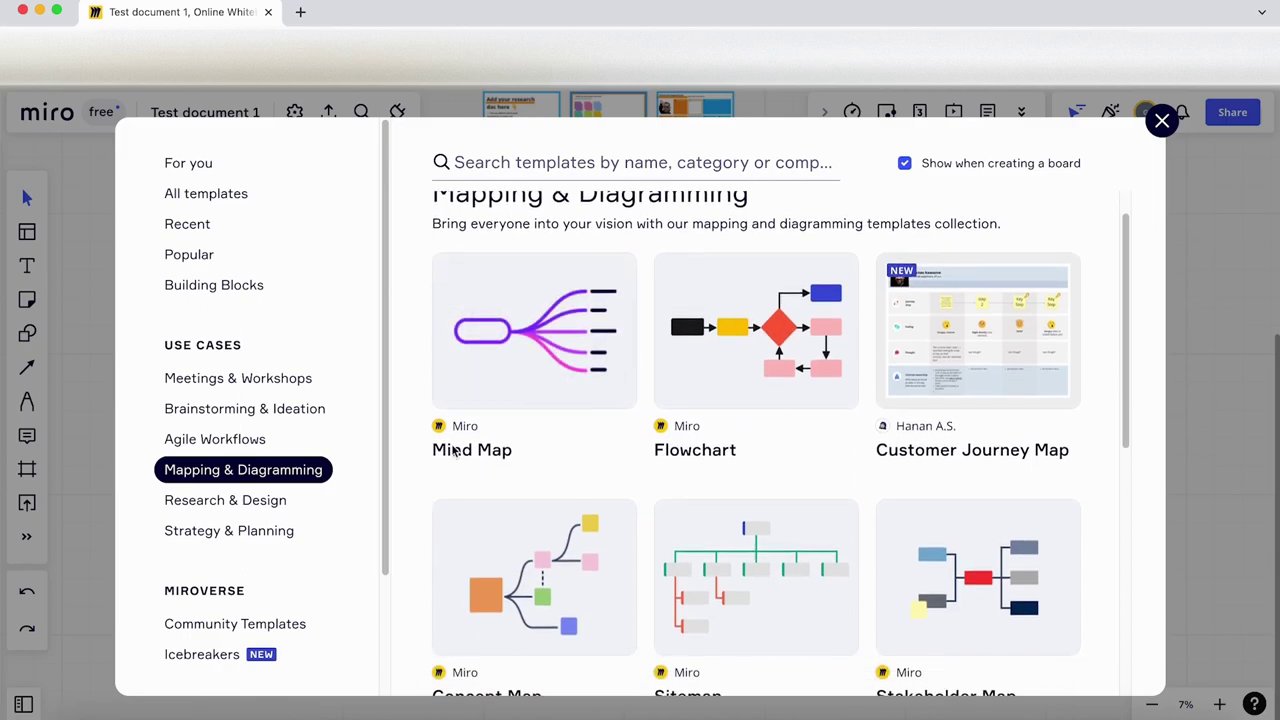
scroll(430, 471, "down", 1)
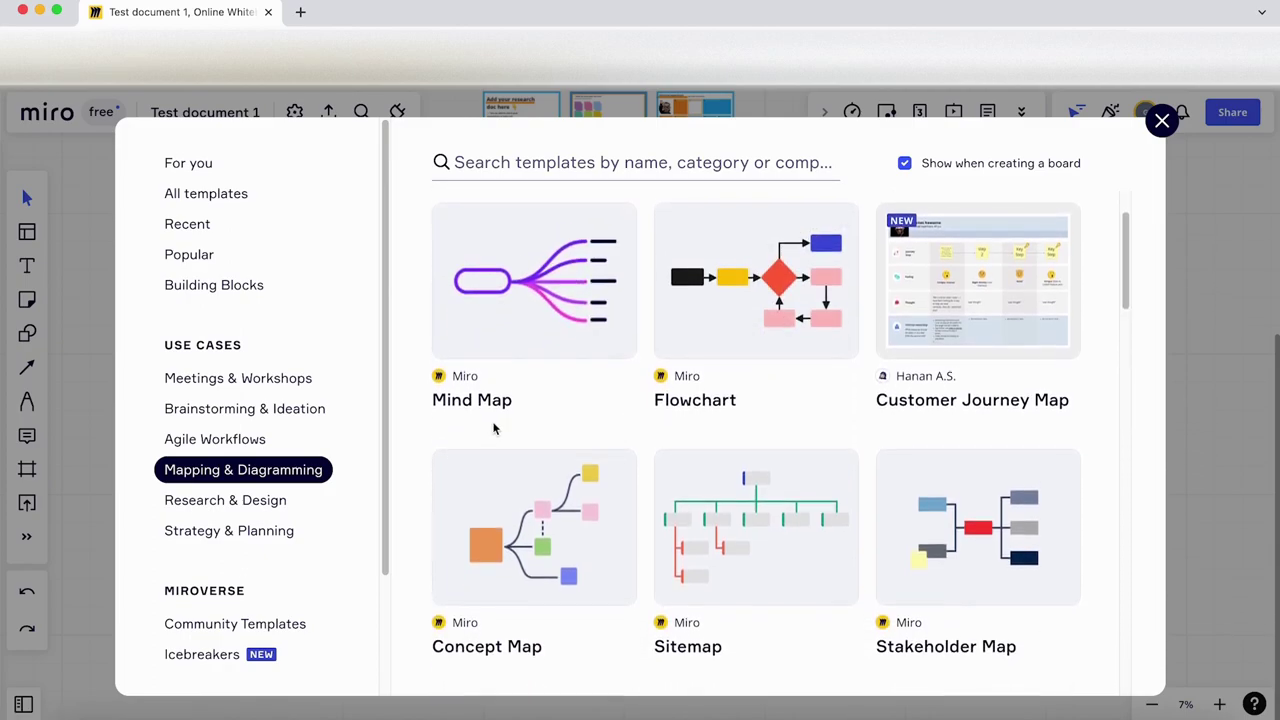
mouse_move(932, 336)
left_click(1042, 331)
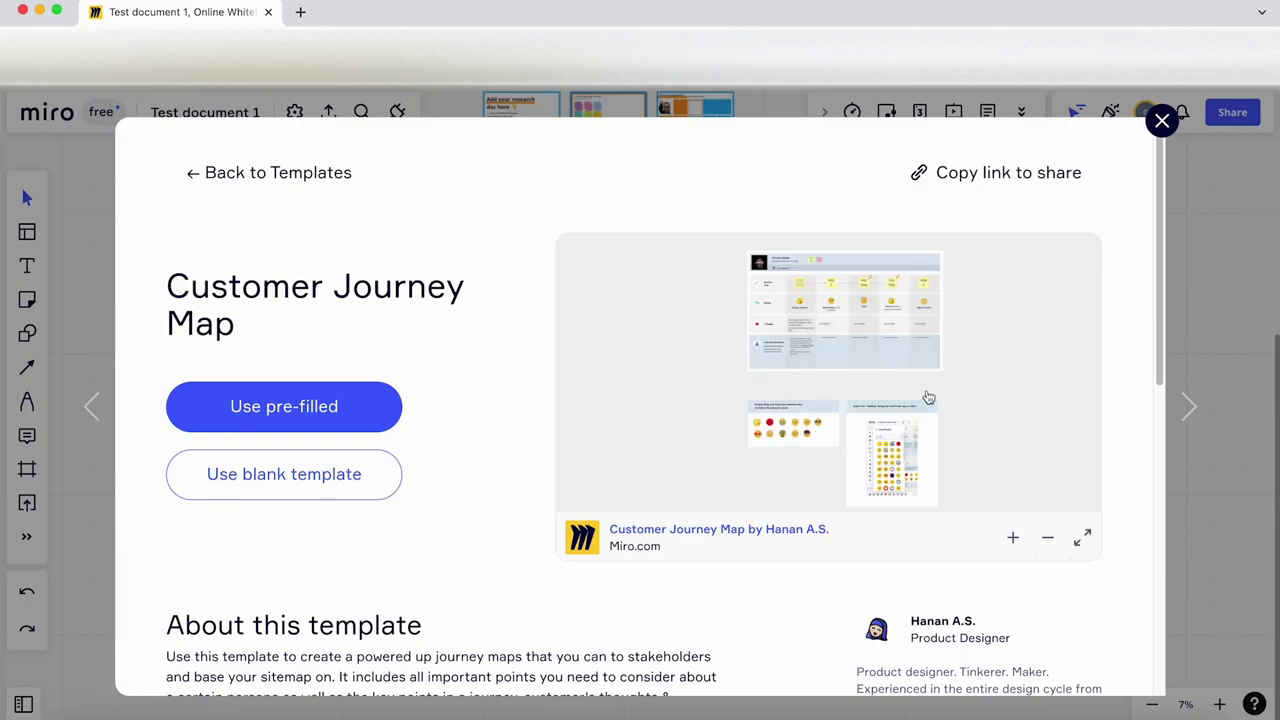
Examine the Customer Journey Map preview in full screen, including its journey rows and emotion icons, and return to the template list
left_click(1082, 538)
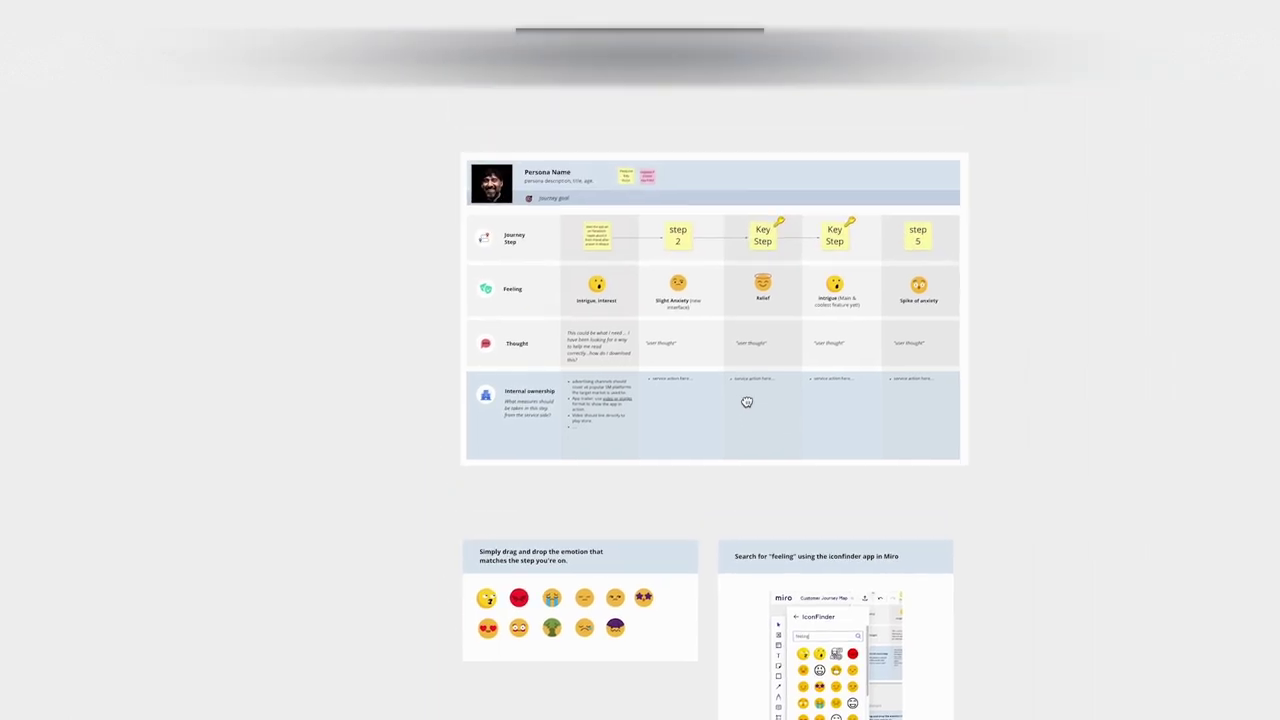
scroll(560, 232, "up", 5)
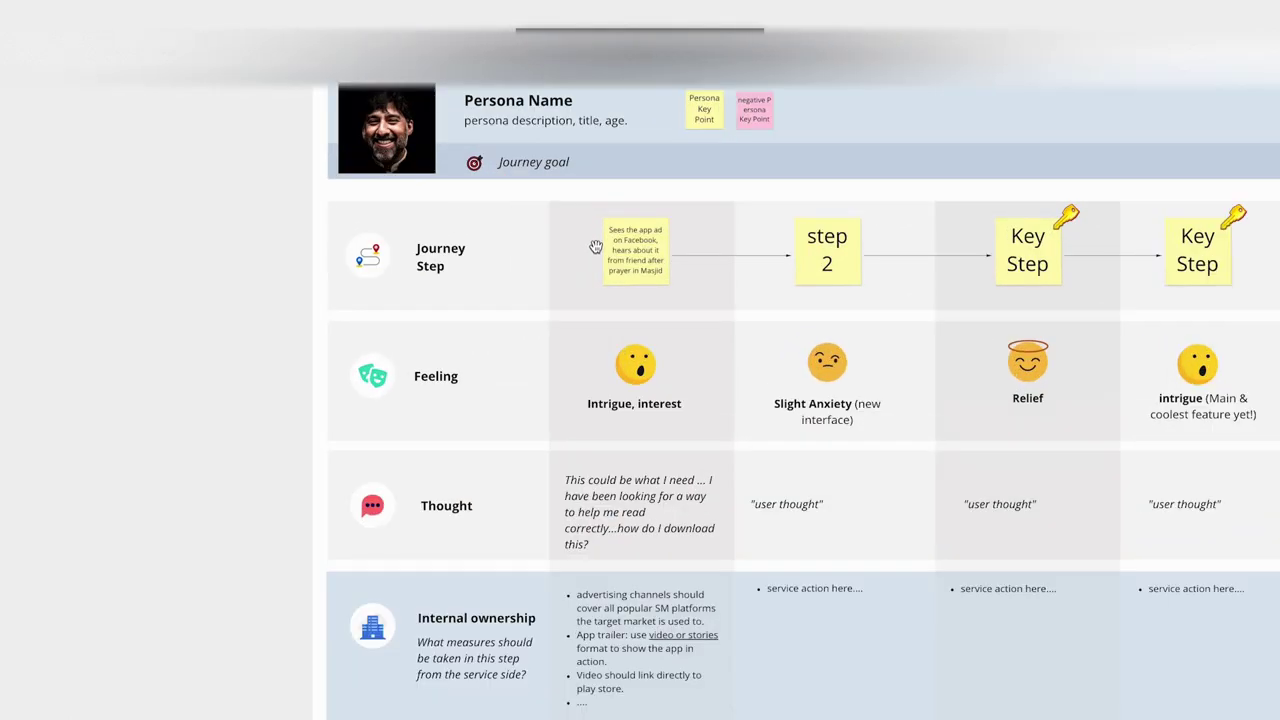
scroll(769, 274, "right", 4)
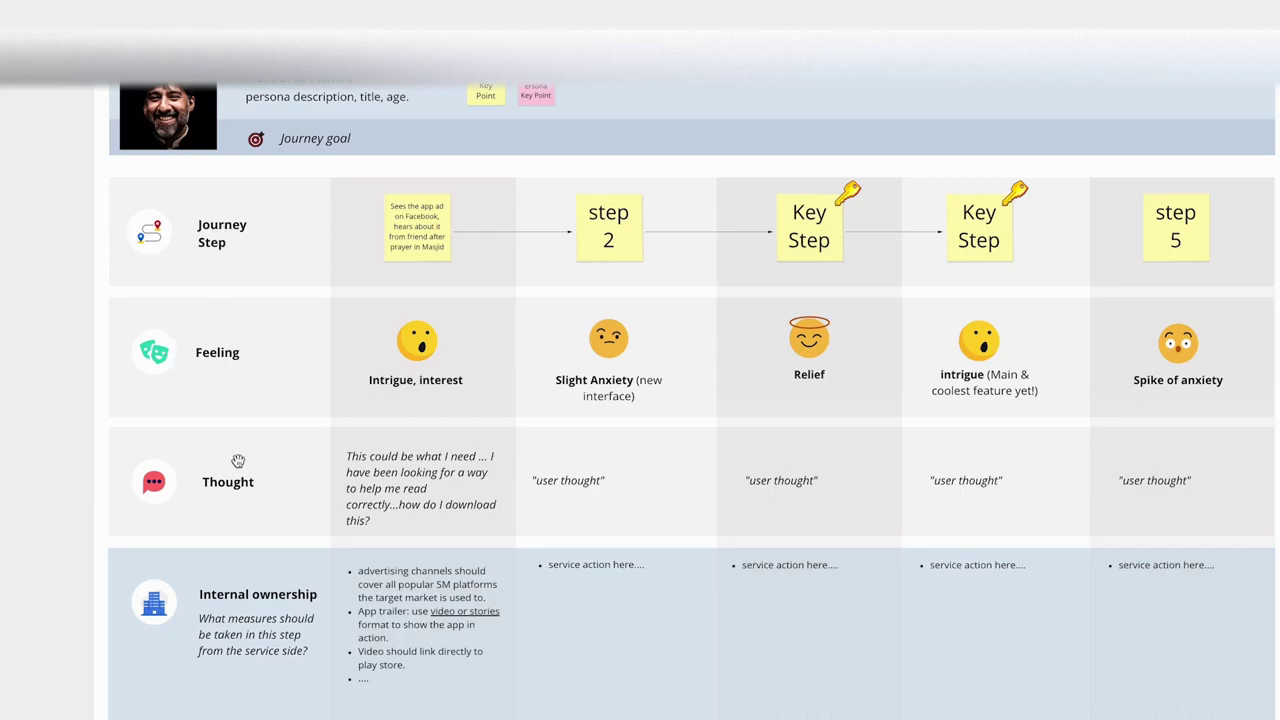
scroll(384, 455, "down", 2)
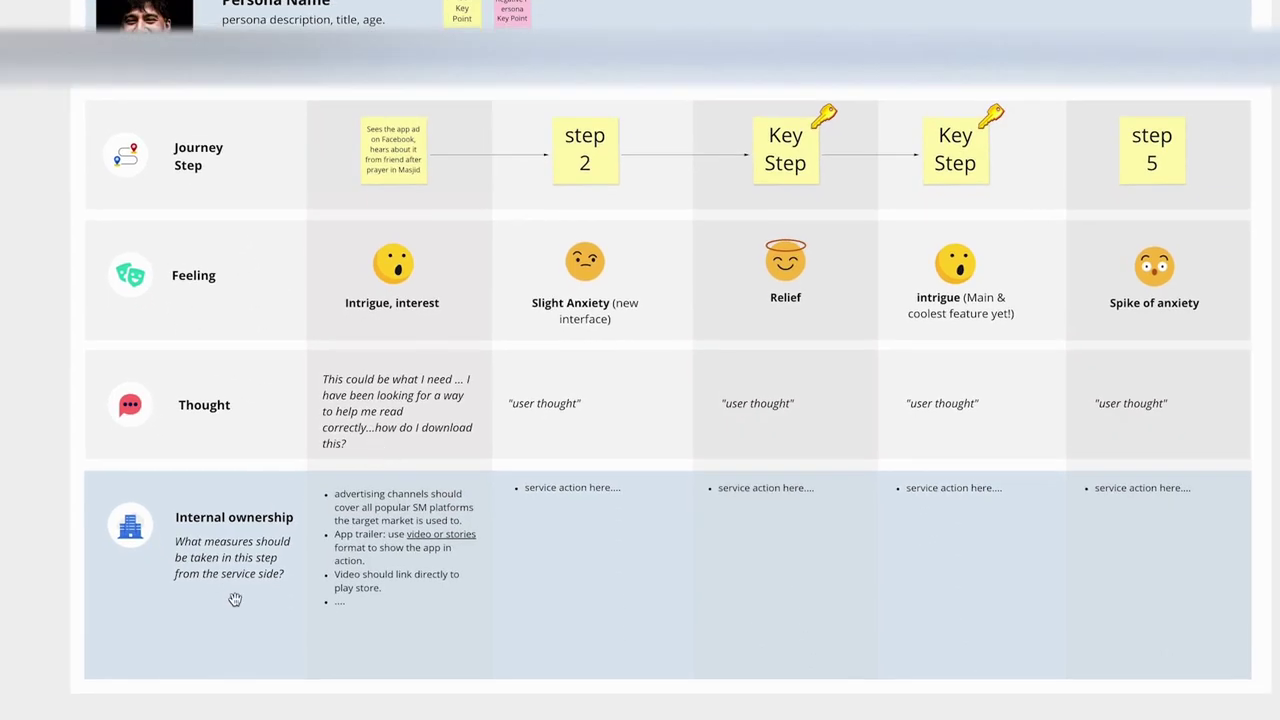
scroll(308, 494, "up", 2)
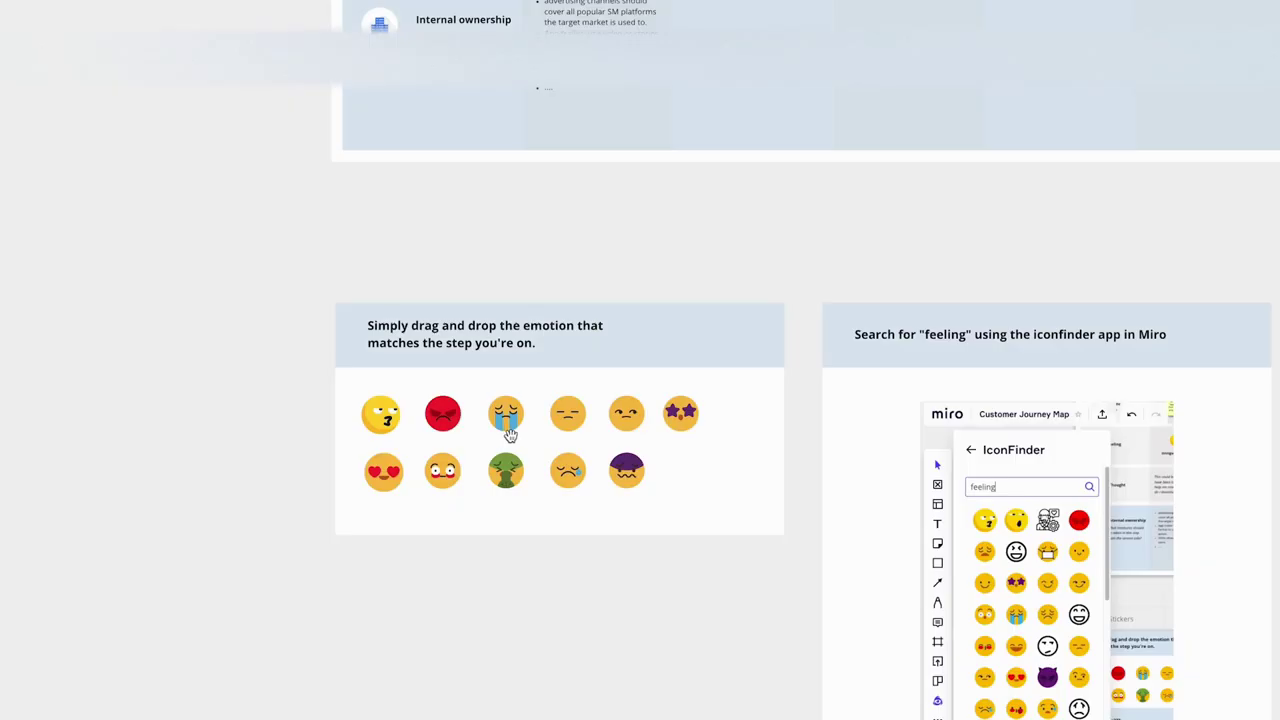
scroll(580, 446, "down", 5)
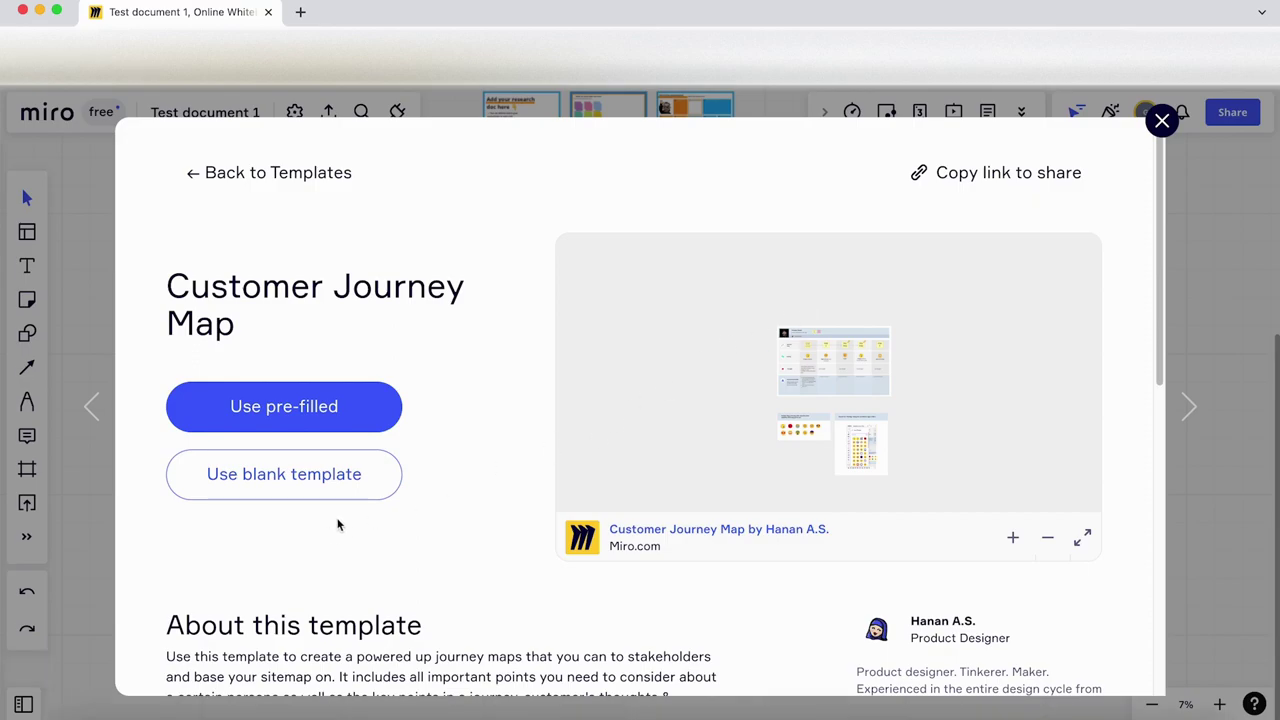
left_click(297, 174)
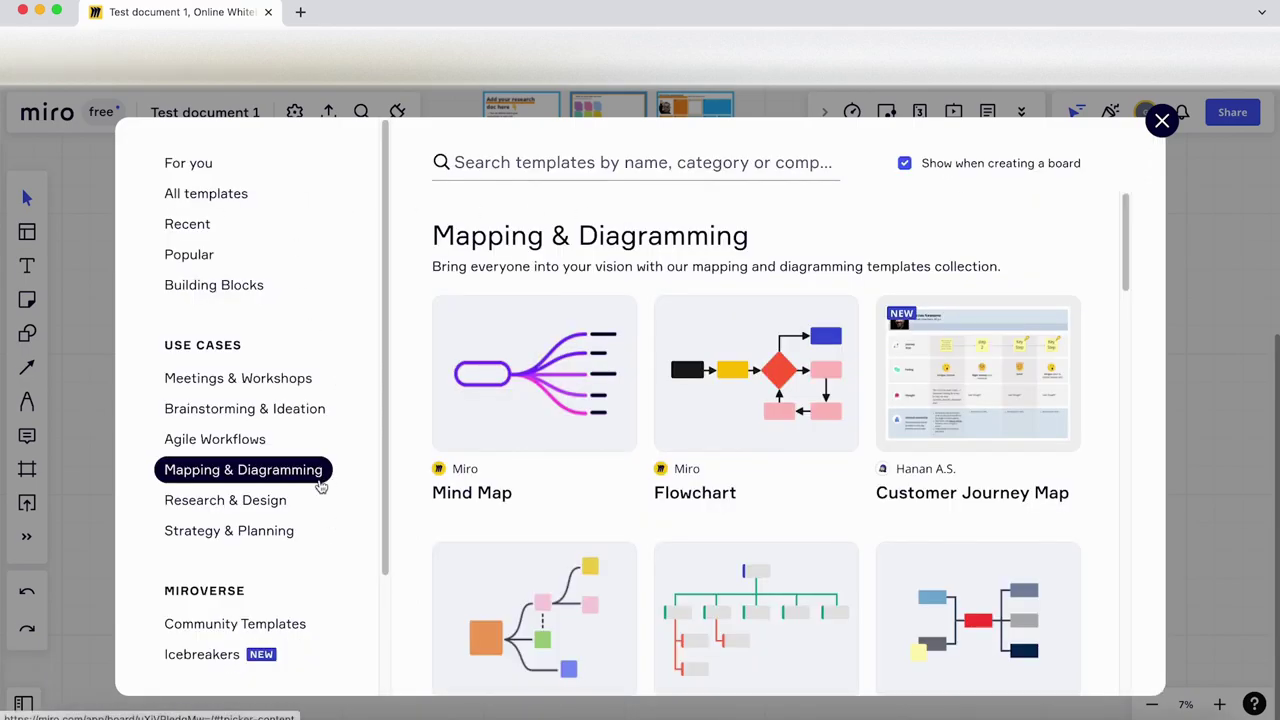
Preview the Design Sprint template from the Research & Design use case and add it to the board
left_click(280, 505)
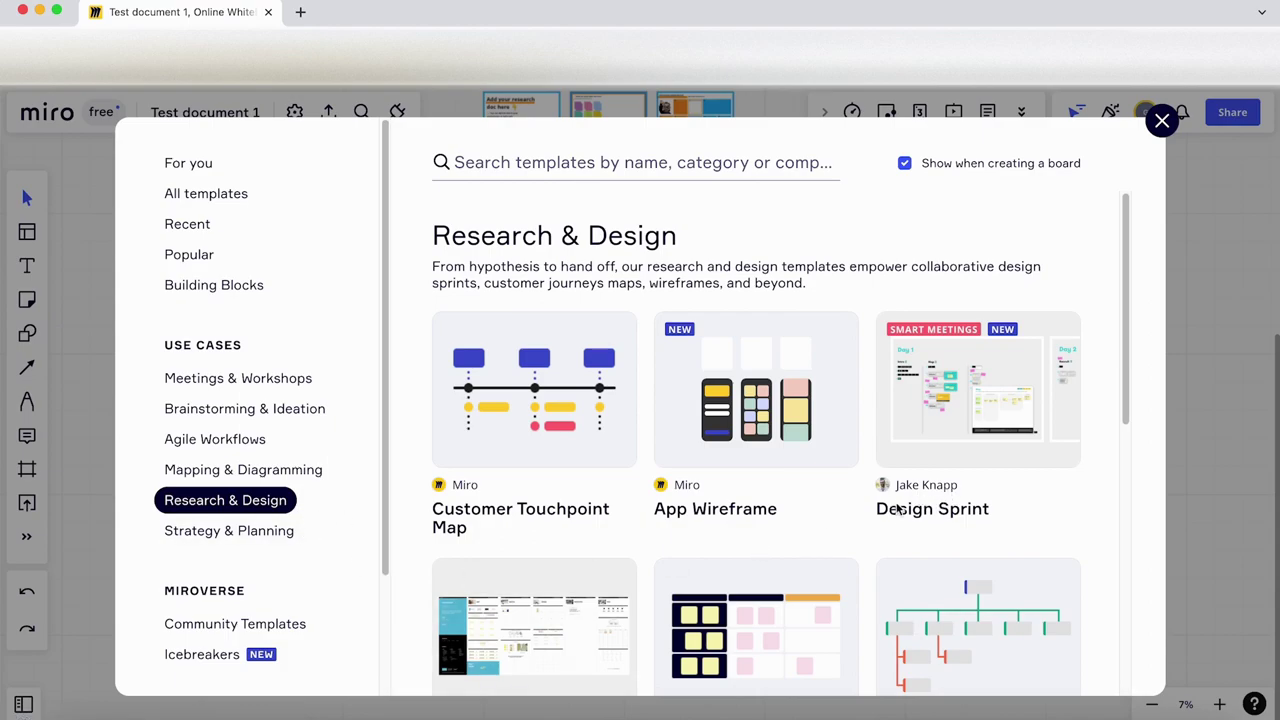
mouse_move(1009, 414)
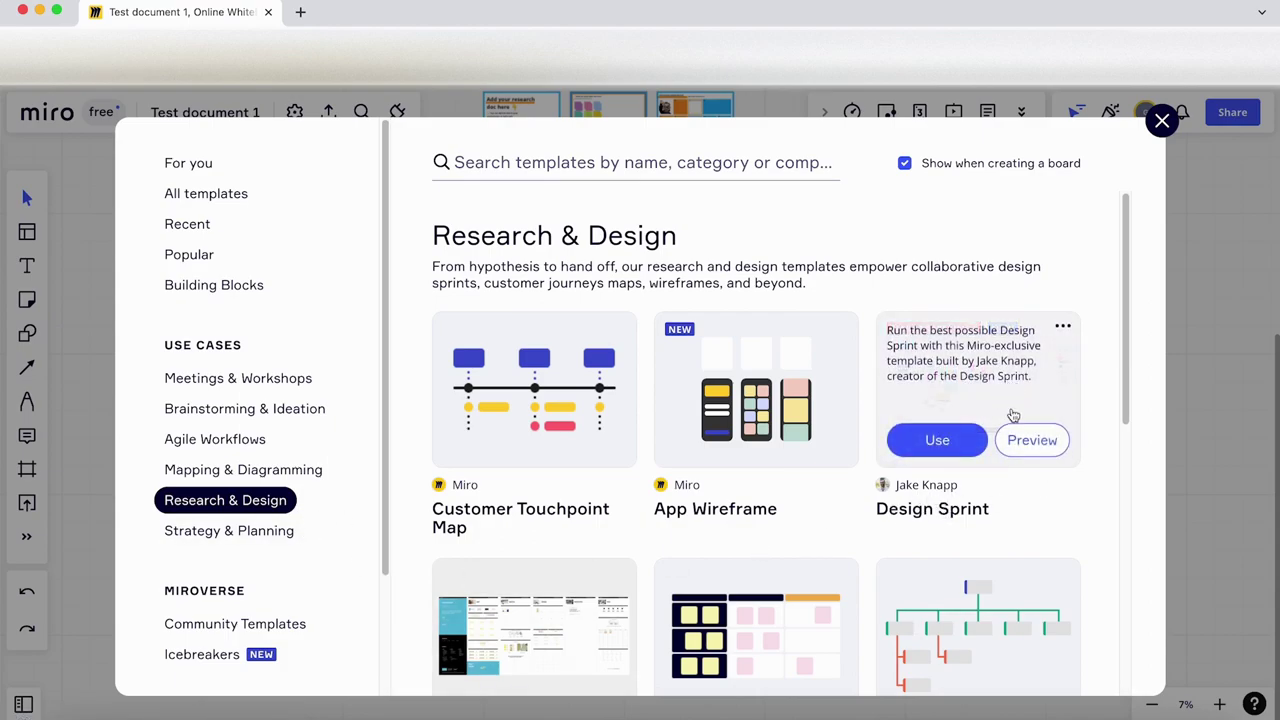
left_click(1037, 437)
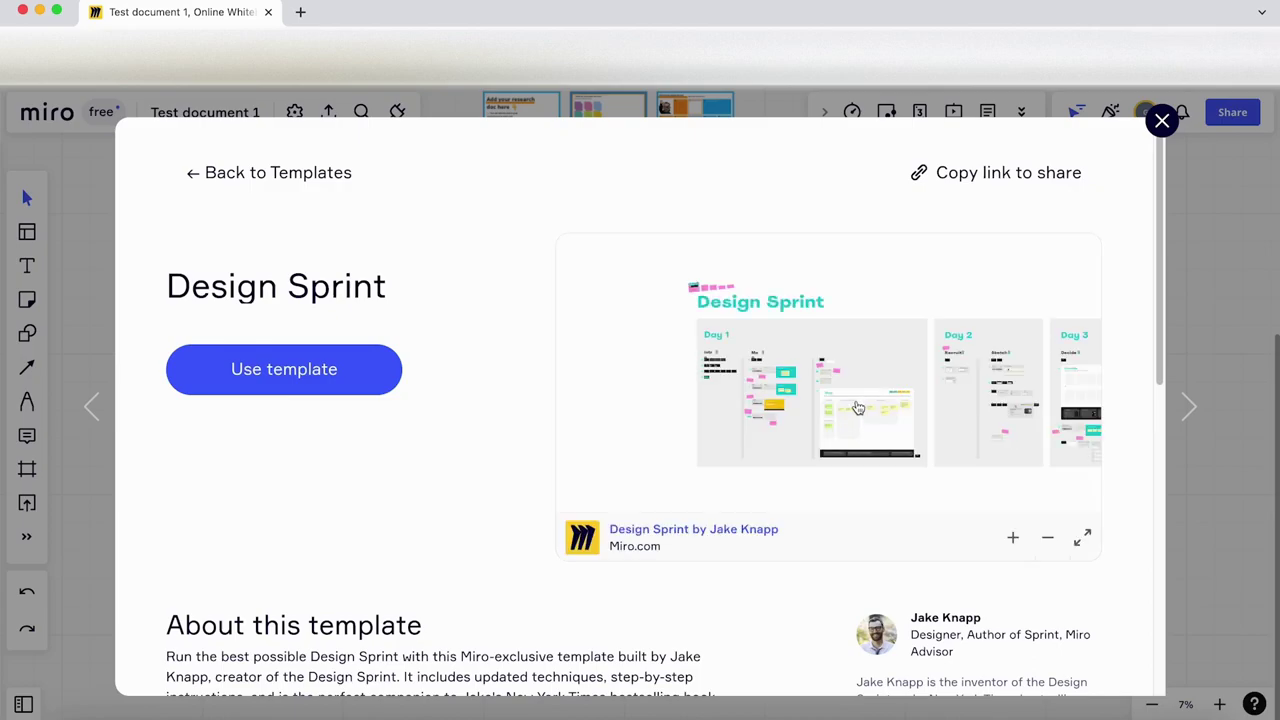
left_click(336, 372)
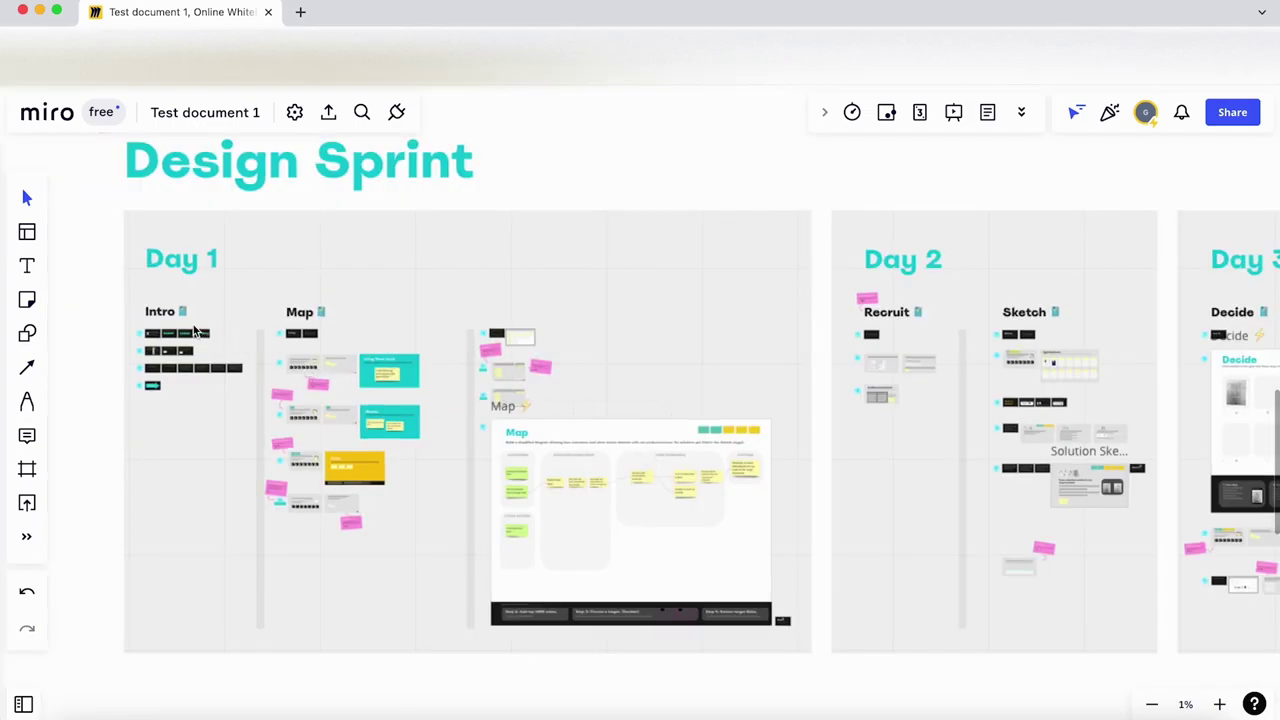
Examine the Design Sprint template's sections from Day 1 through Day 5 on the board
scroll(196, 330, "down", 2)
scroll(198, 330, "up", 3)
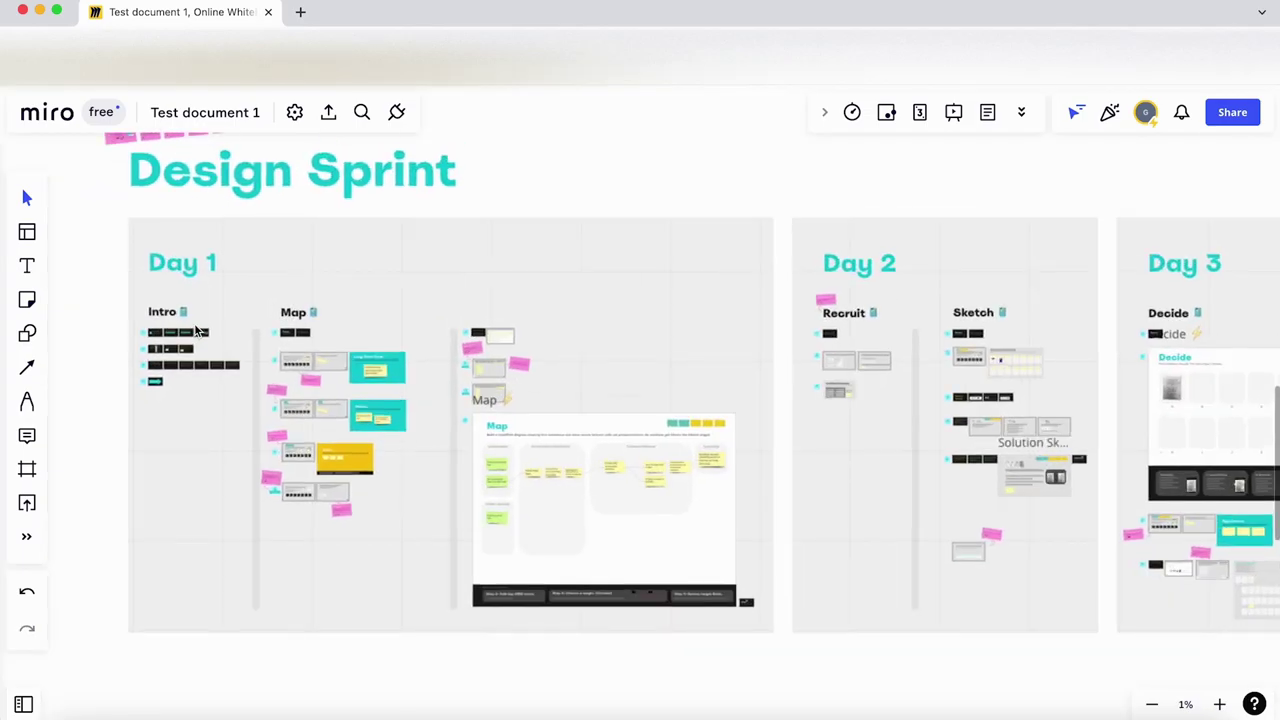
scroll(419, 345, "up", 3)
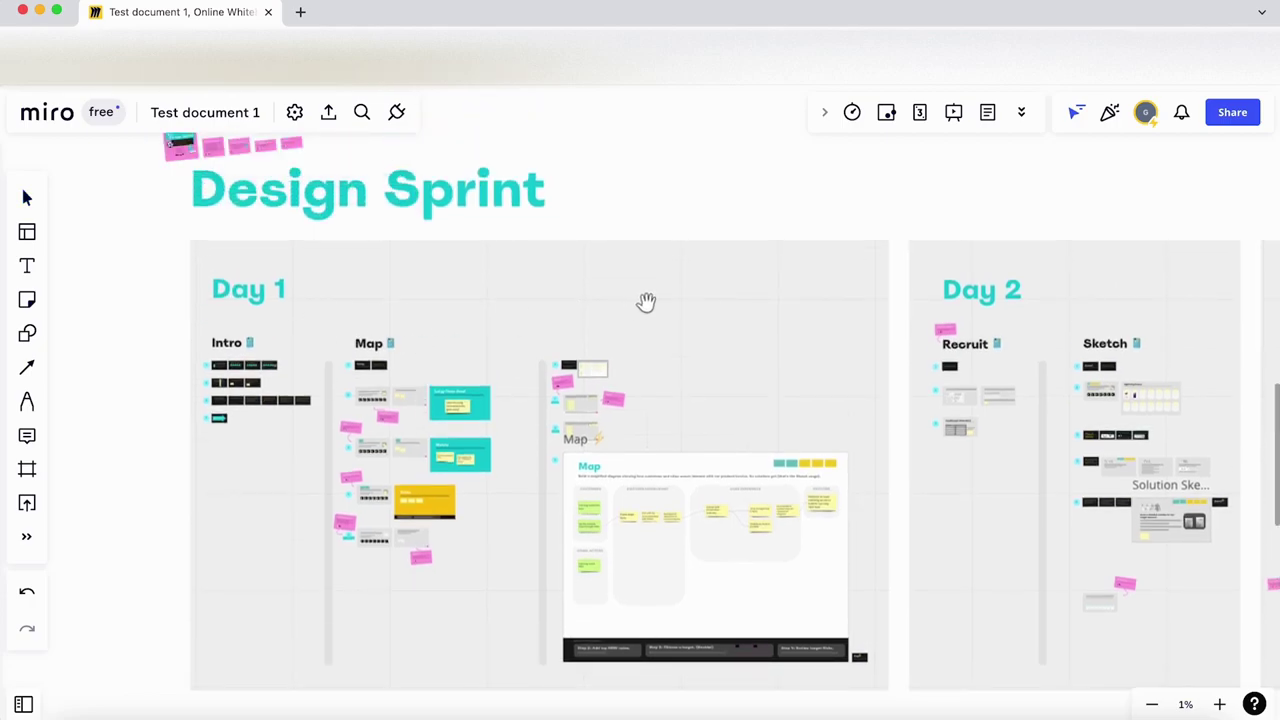
left_click_drag(646, 300, 311, 266)
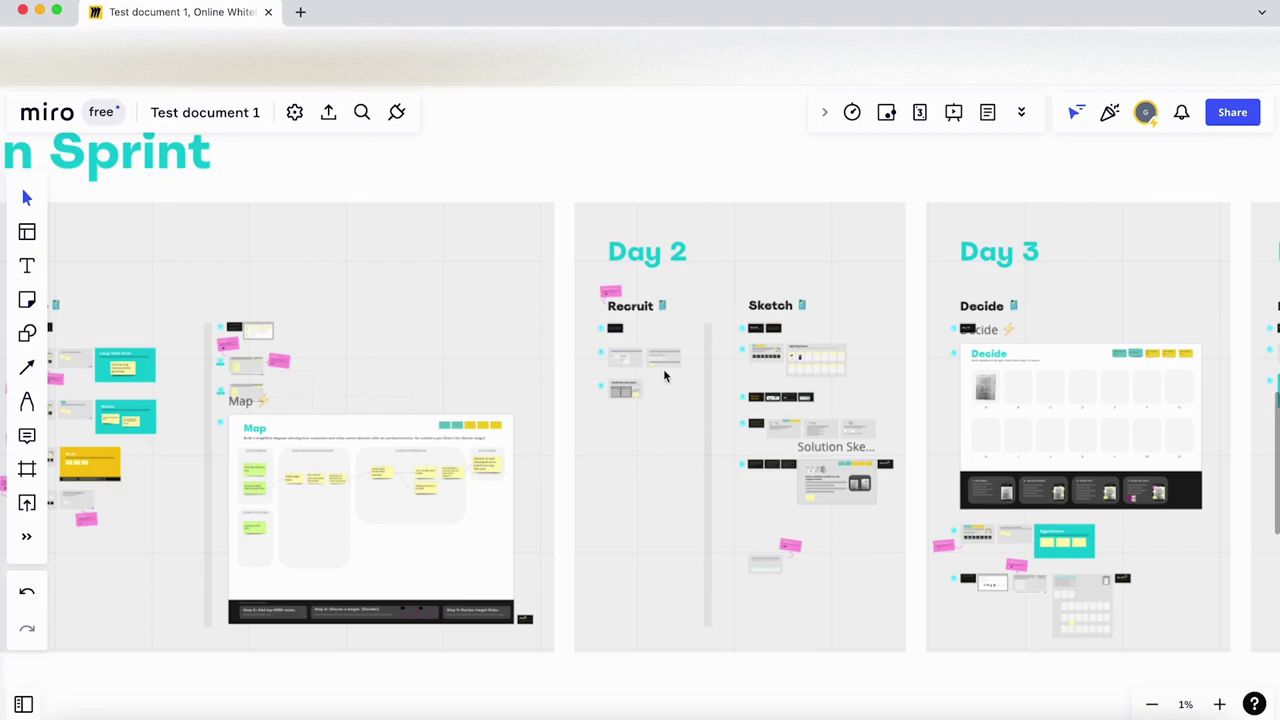
left_click_drag(863, 331, 360, 309)
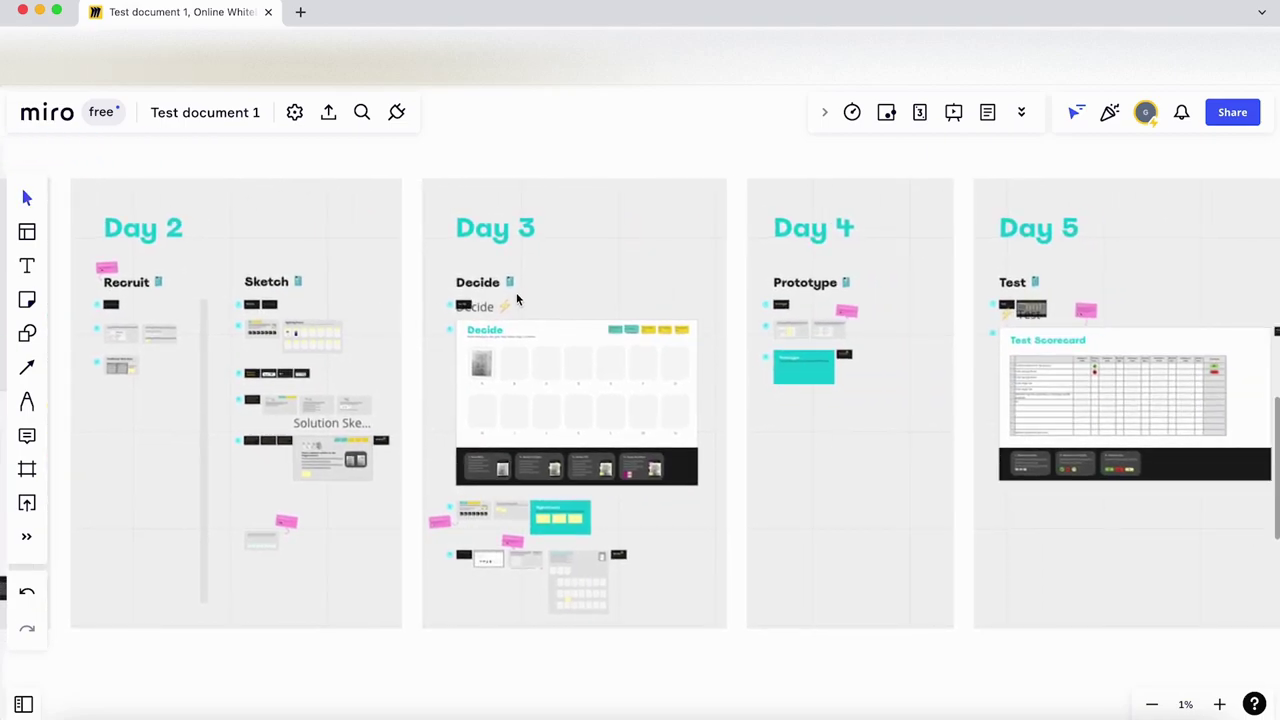
left_click_drag(632, 357, 363, 337)
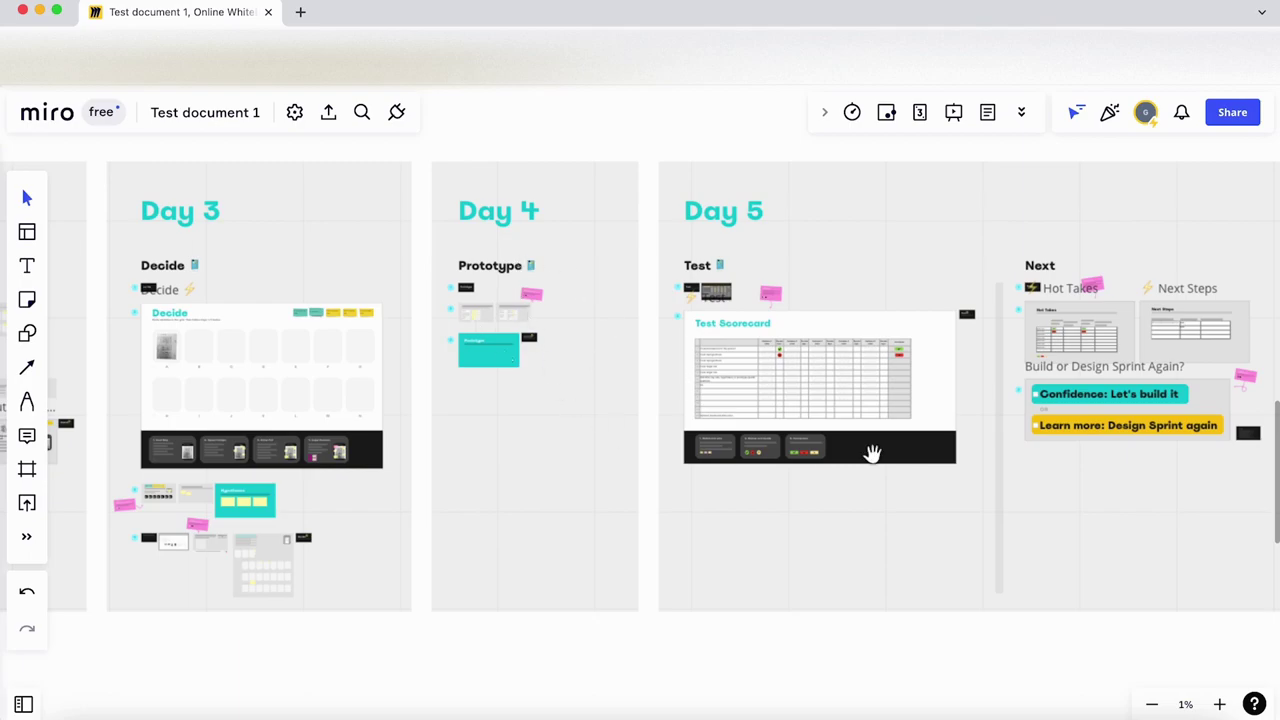
left_click_drag(871, 451, 578, 487)
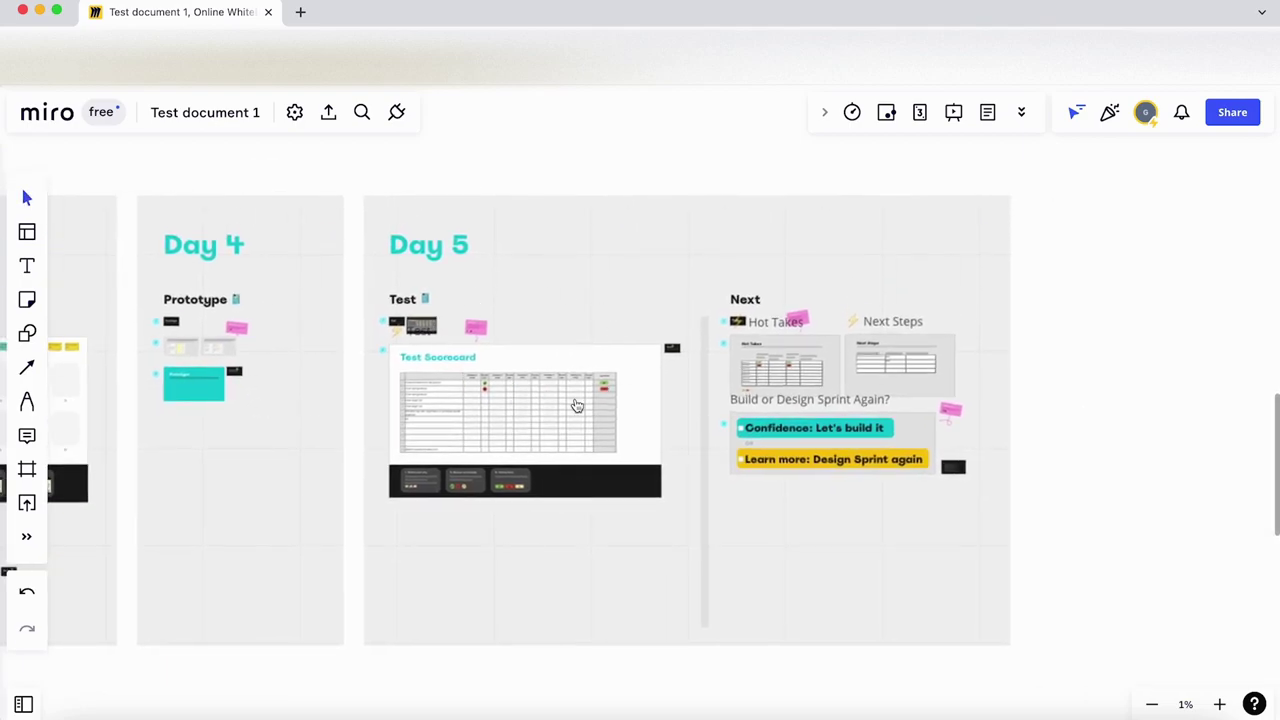
scroll(577, 405, "up", 5)
scroll(429, 417, "down", 5)
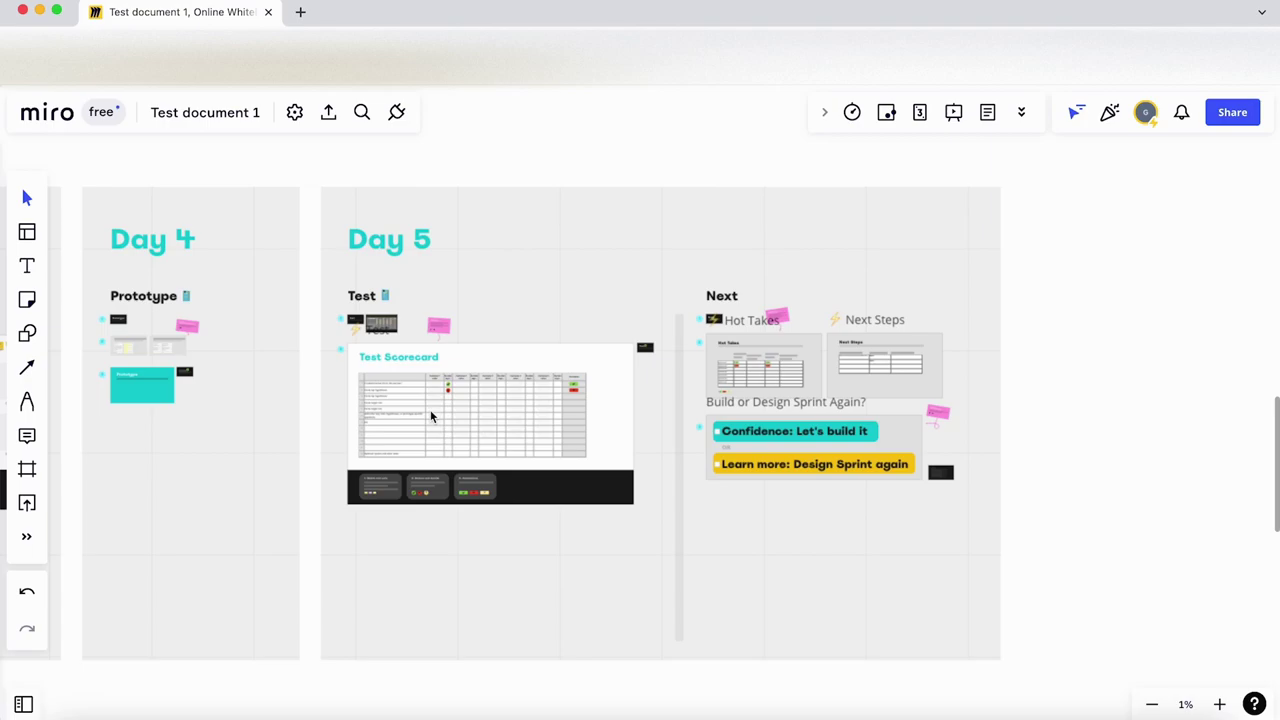
Browse the Strategy & Planning use case in the template gallery and open the preview of the Project Organizational Chart template
scroll(560, 417, "down", 5)
left_click_drag(223, 531, 469, 543)
scroll(335, 505, "up", 2)
scroll(480, 546, "down", 3)
left_click(39, 237)
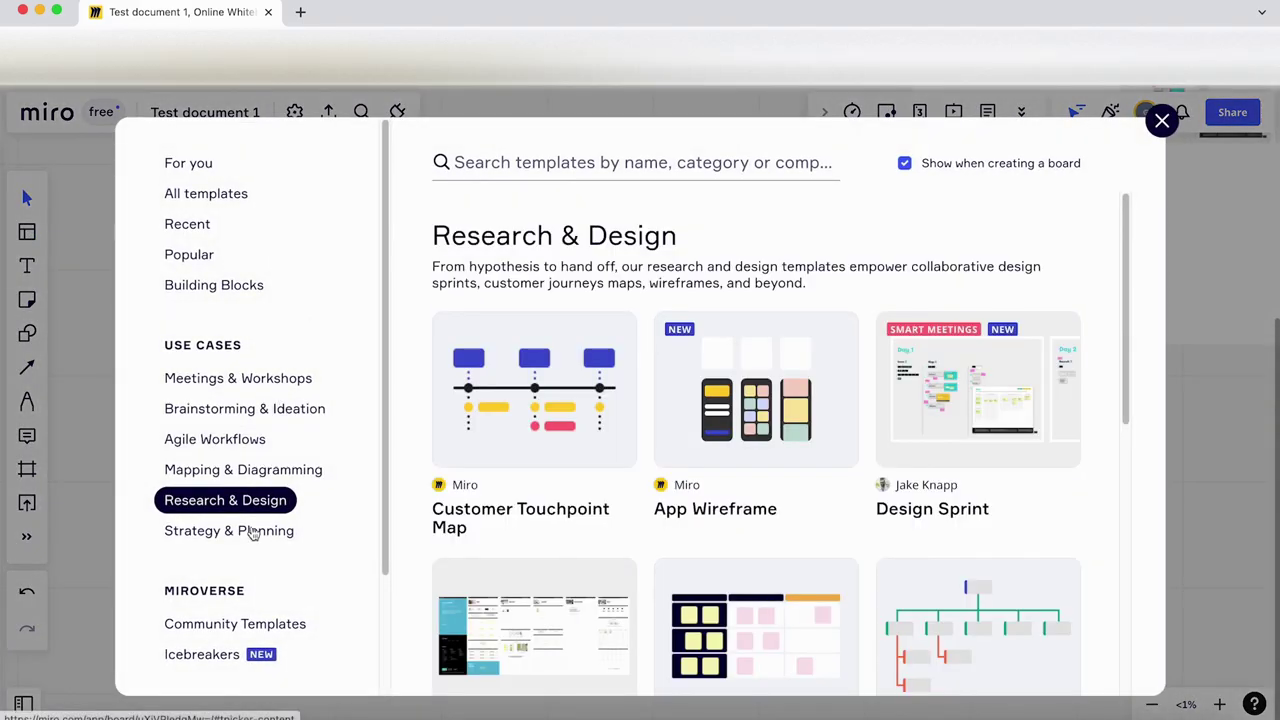
left_click(253, 533)
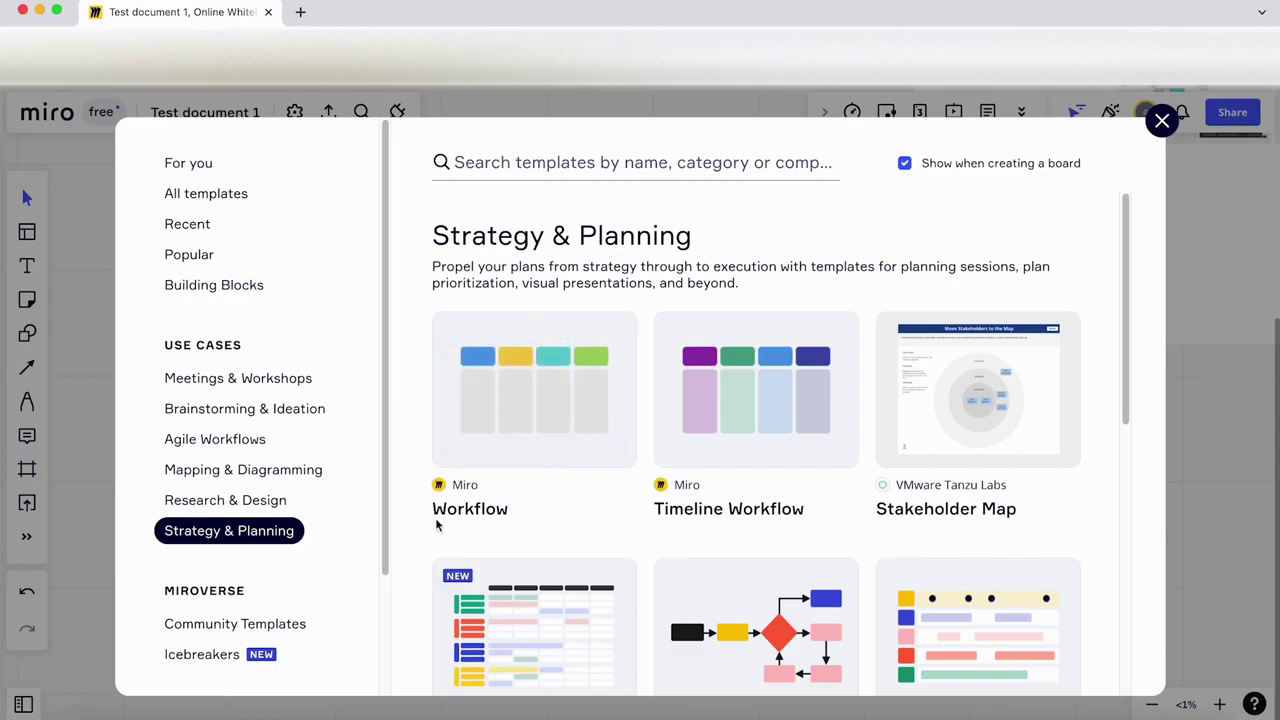
scroll(436, 525, "down", 1)
scroll(437, 523, "down", 2)
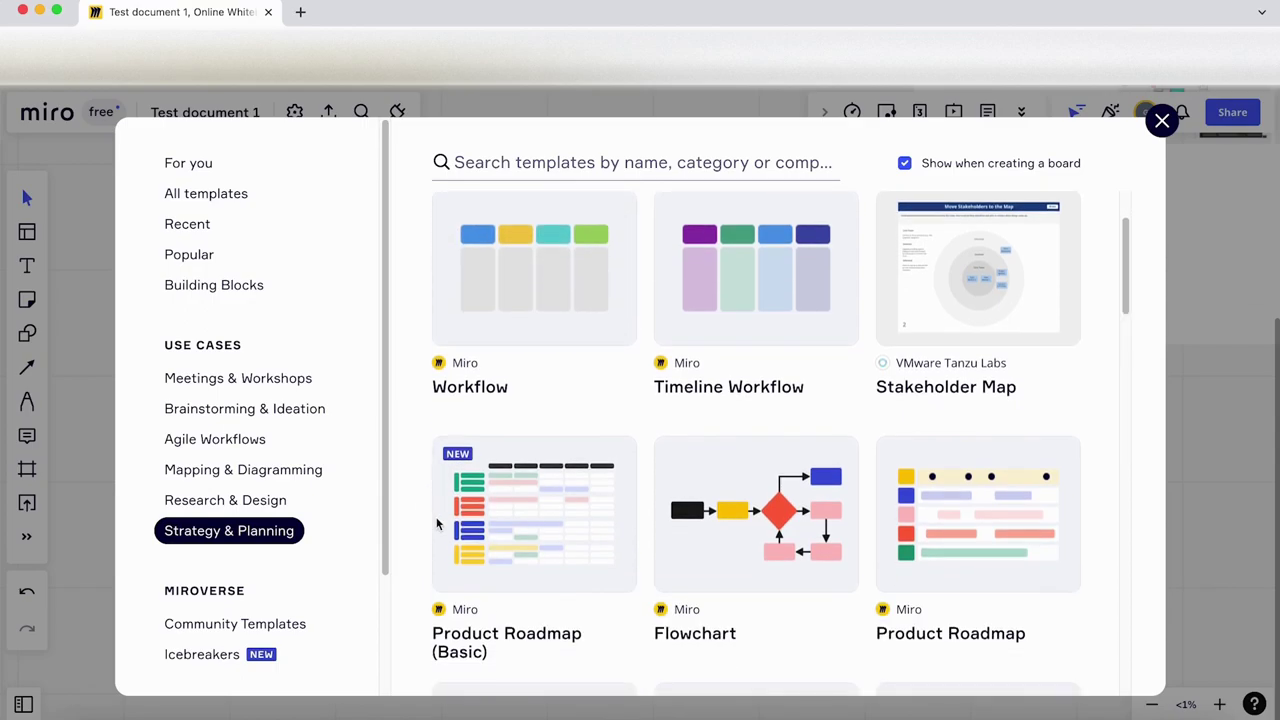
scroll(437, 523, "down", 4)
left_click(810, 420)
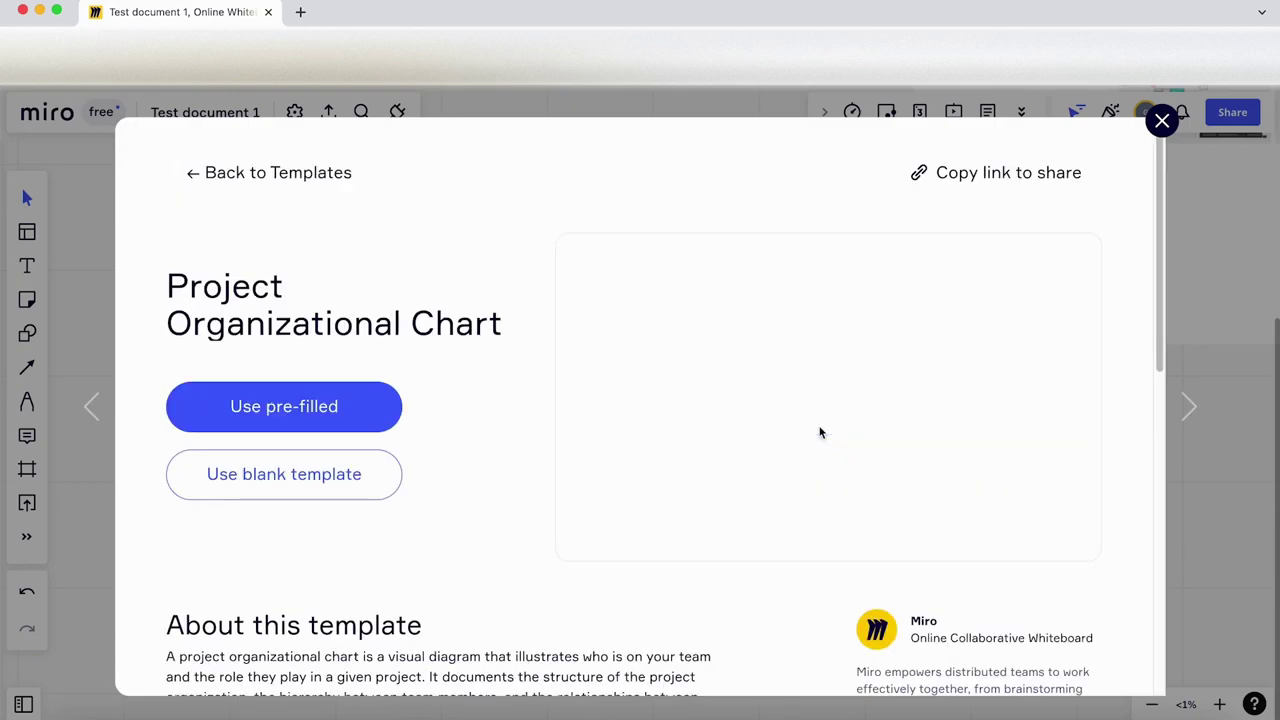
View the Project Organizational Chart preview in full screen and add the blank version of the template to the board
left_click(1083, 541)
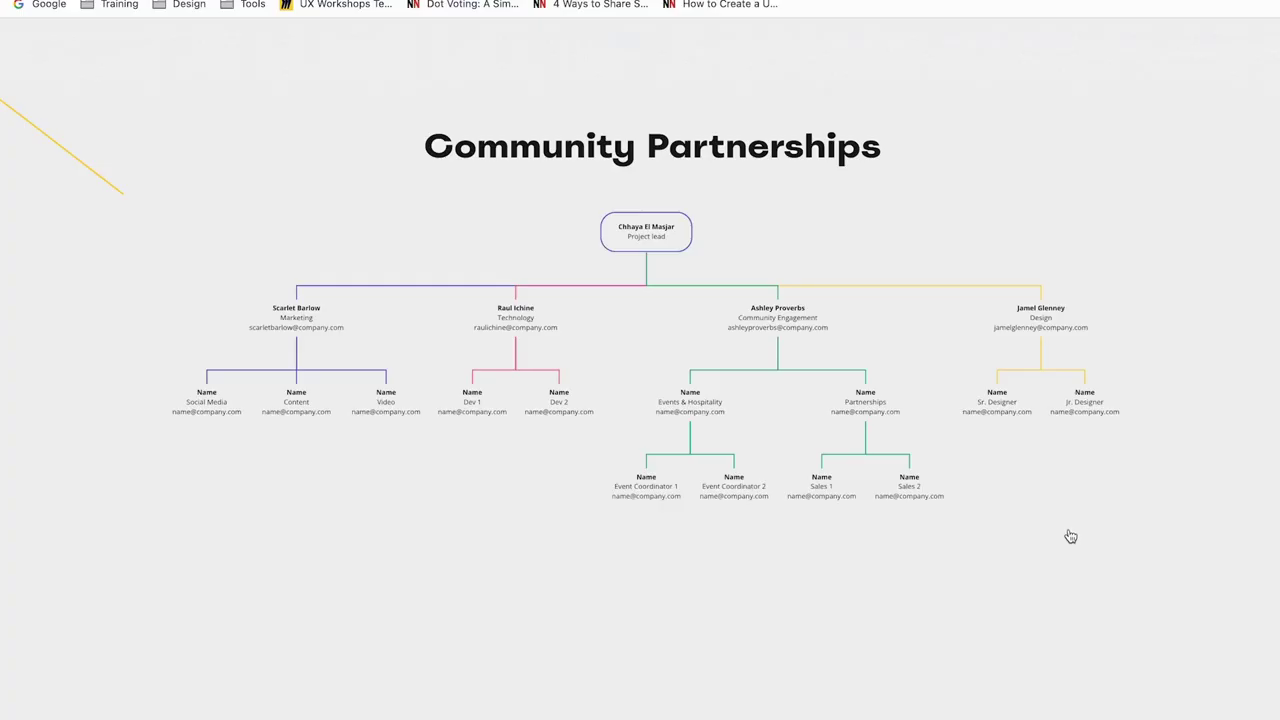
key("Escape")
key("Escape")
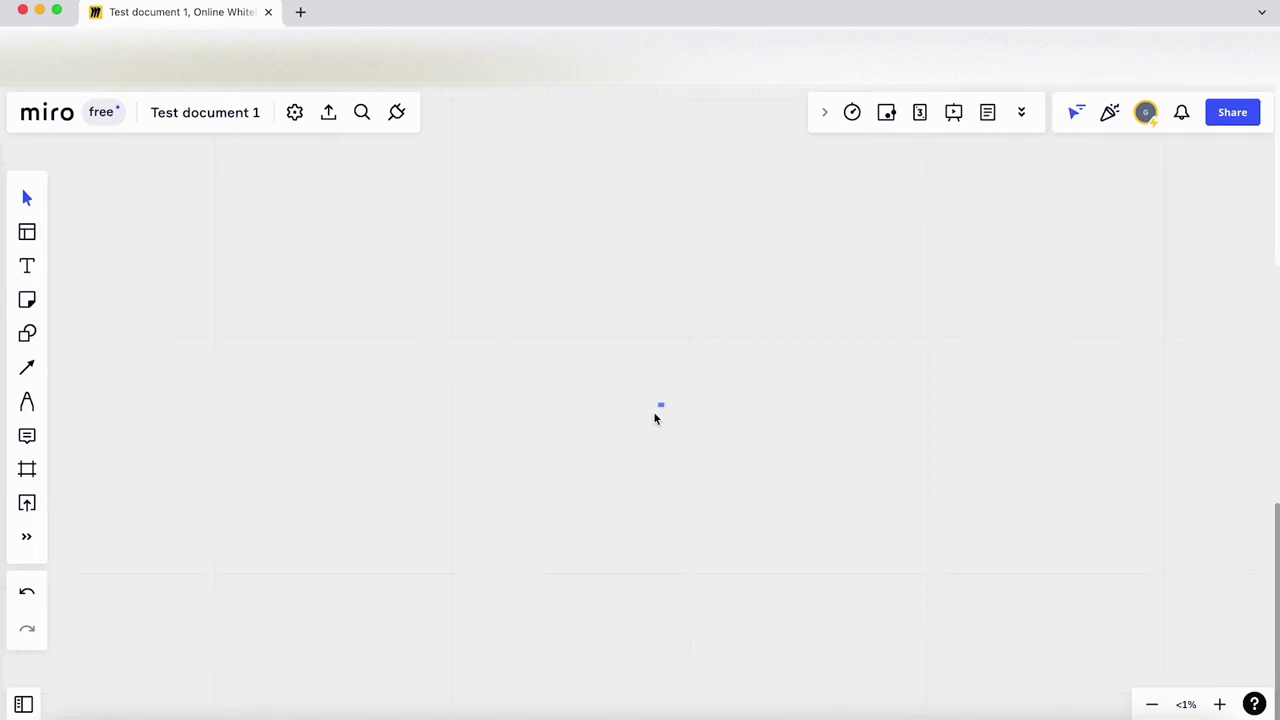
Examine the Community Partnerships organizational chart on the board, from its title down to the lowest role boxes
scroll(654, 414, "up", 10)
scroll(560, 232, "up", 8)
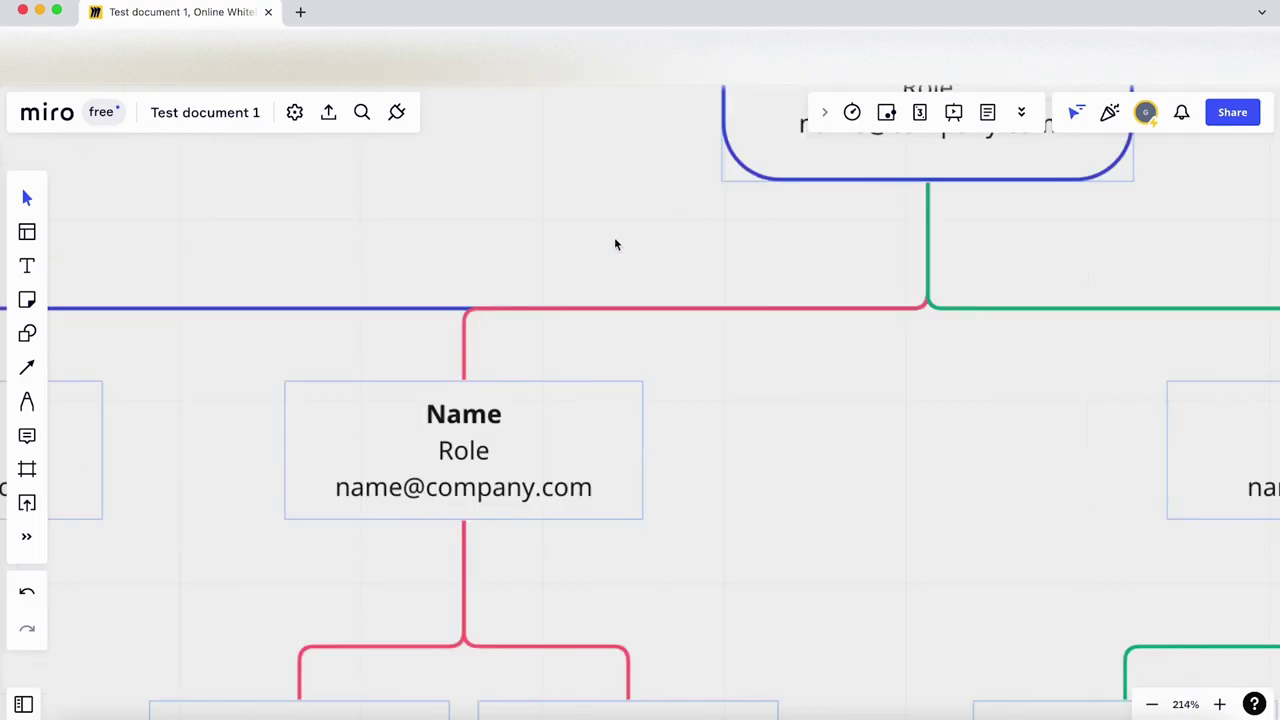
scroll(650, 255, "down", 6)
scroll(540, 270, "up", 3)
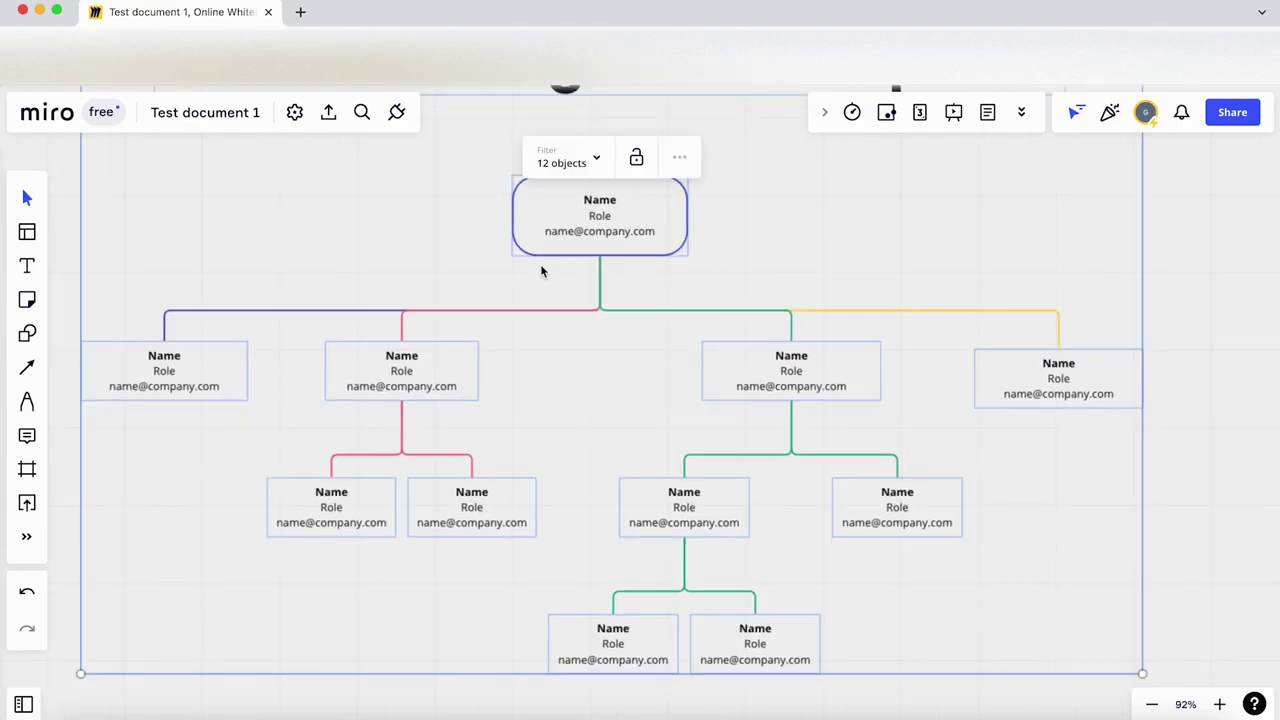
scroll(541, 270, "up", 2)
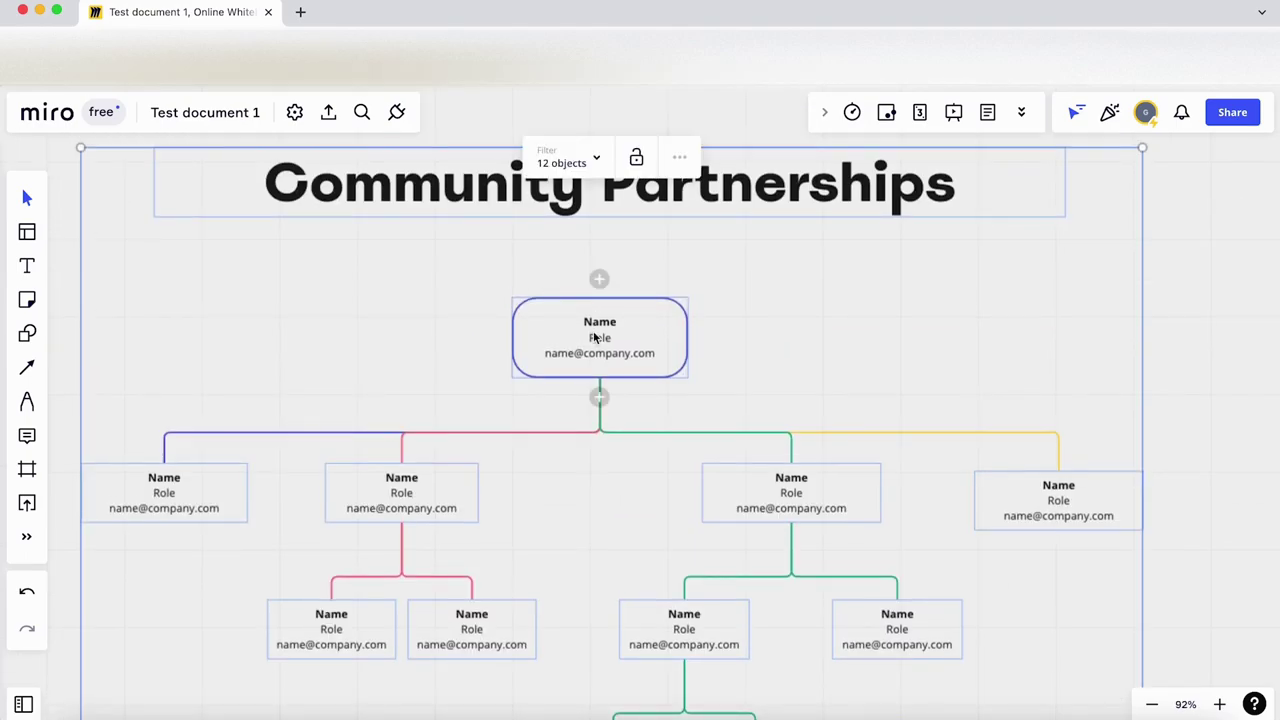
Zoom out to the whole Community Partnerships chart and open the Community Templates category in the template gallery
scroll(585, 322, "down", 2)
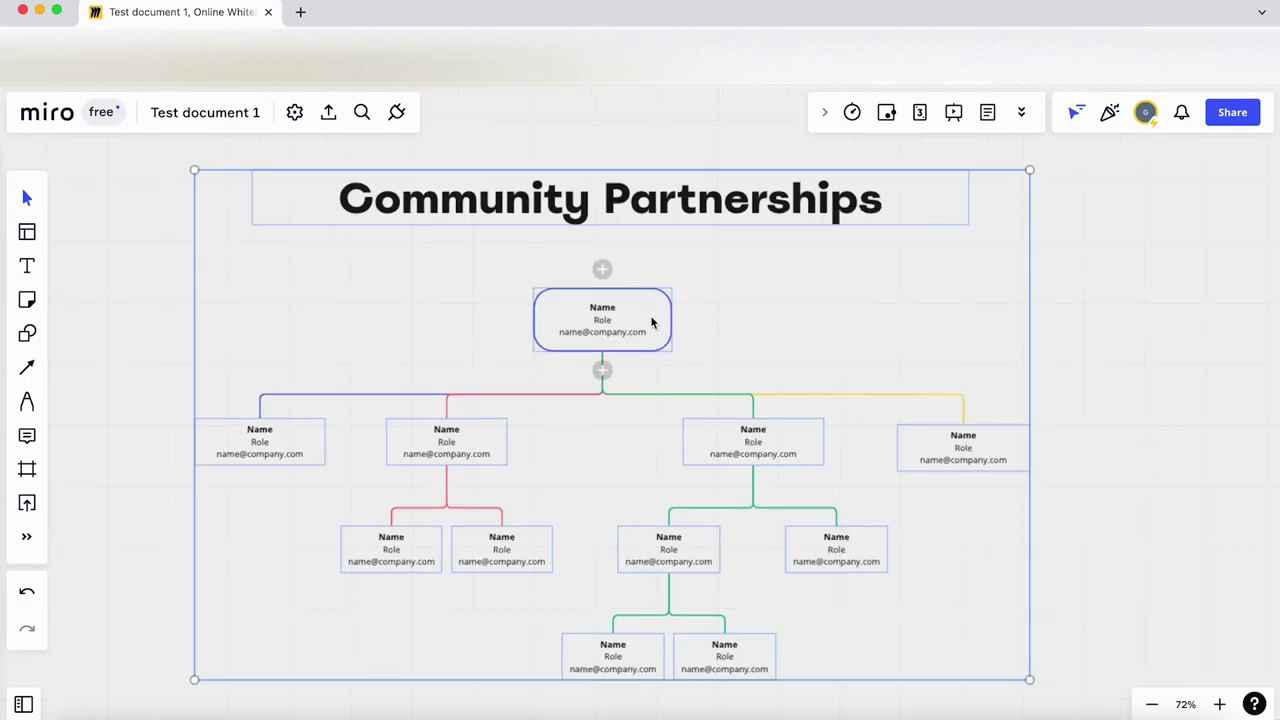
scroll(443, 614, "down", 5)
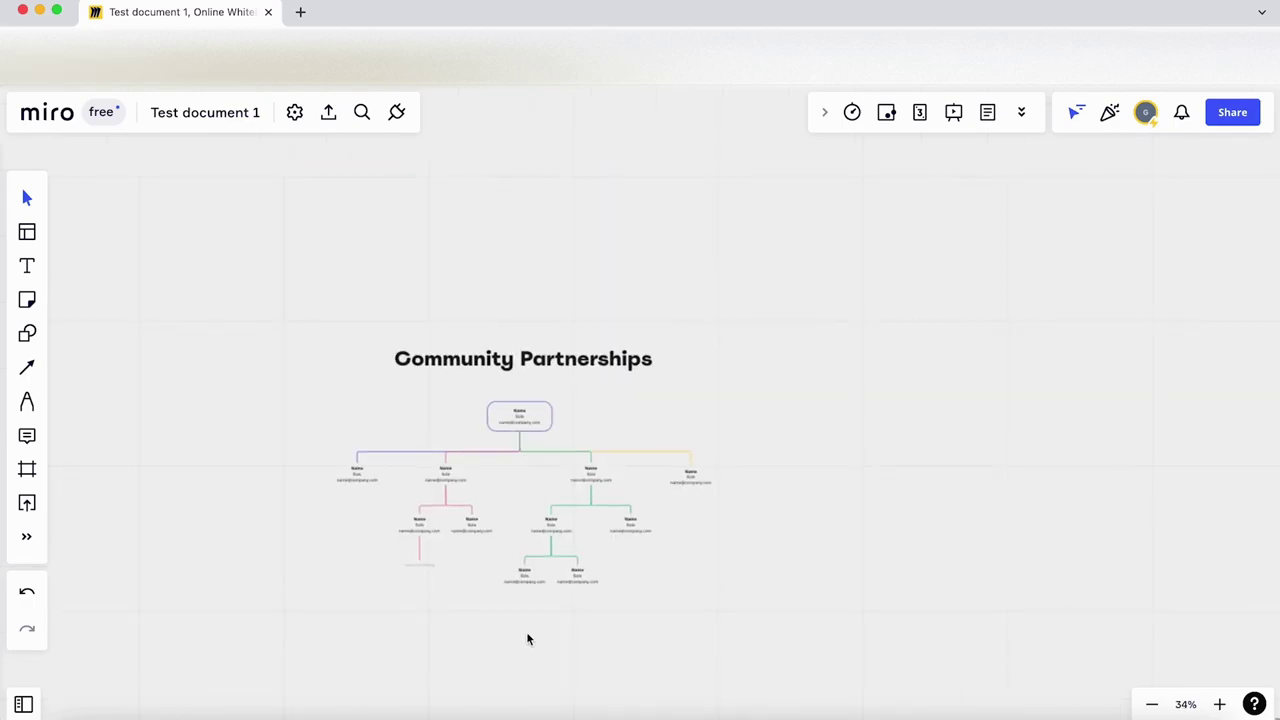
left_click_drag(526, 637, 600, 569)
scroll(597, 580, "down", 3)
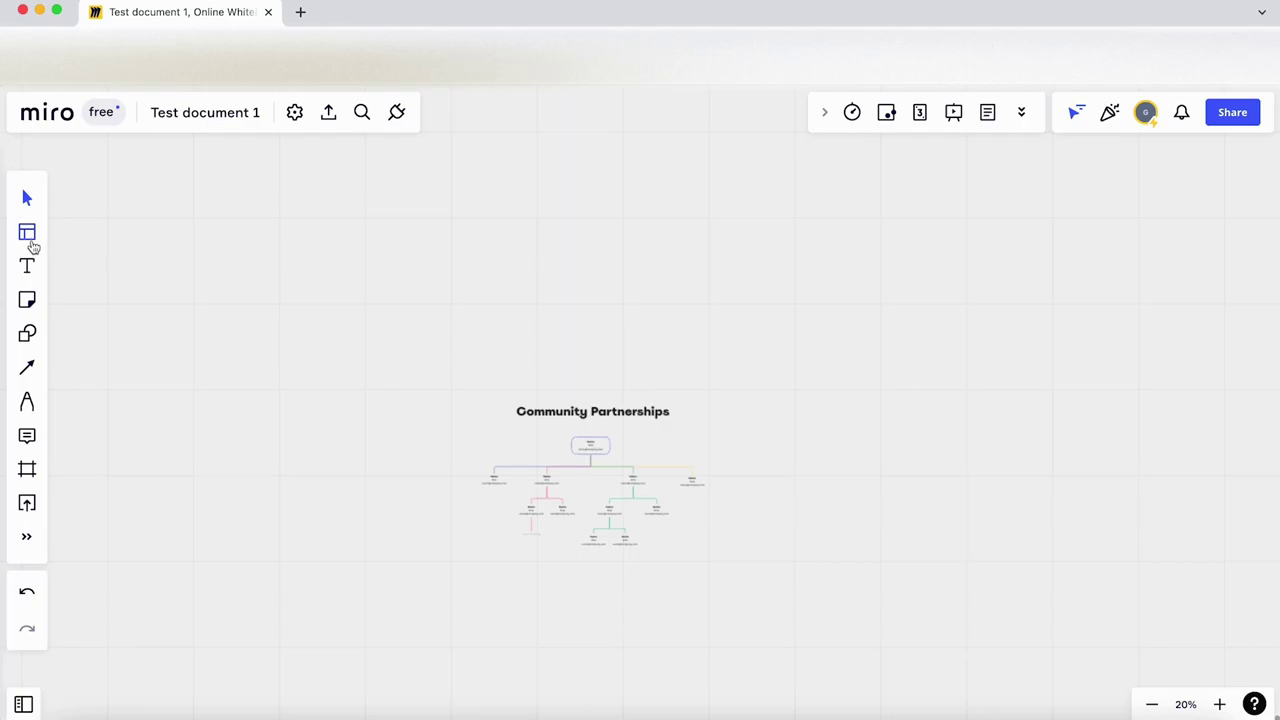
left_click(28, 236)
scroll(268, 550, "down", 3)
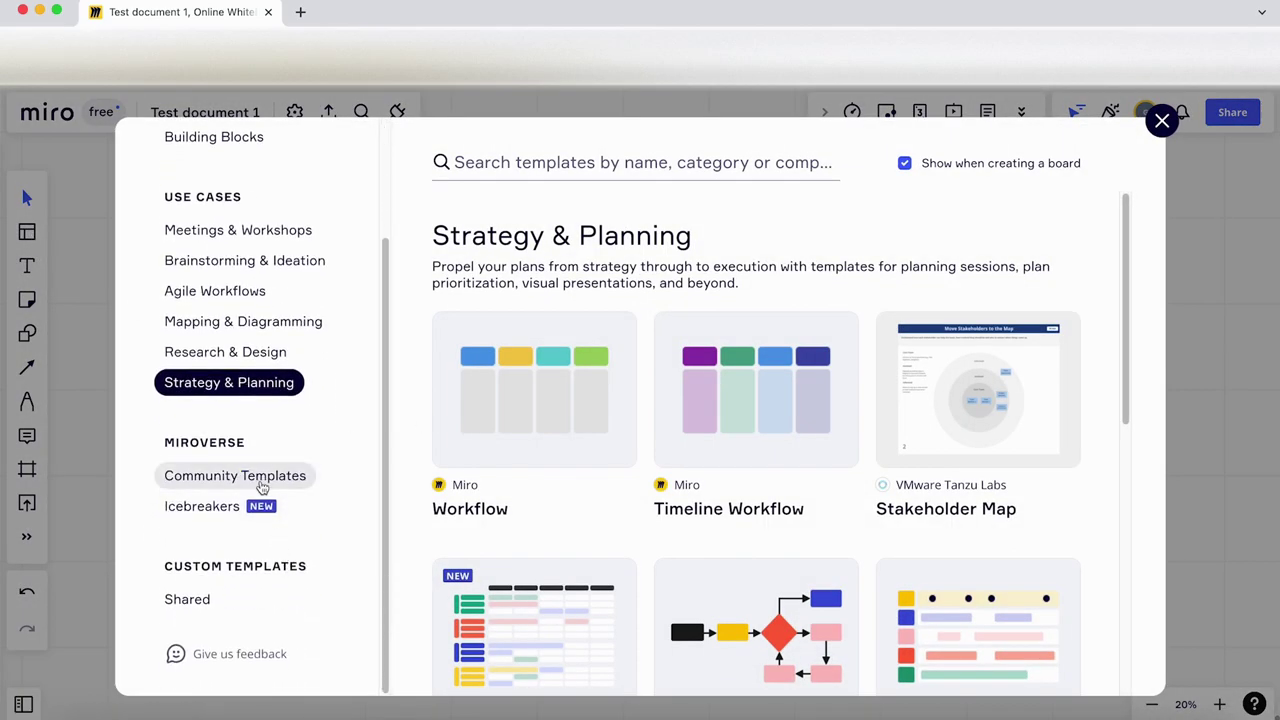
left_click(280, 478)
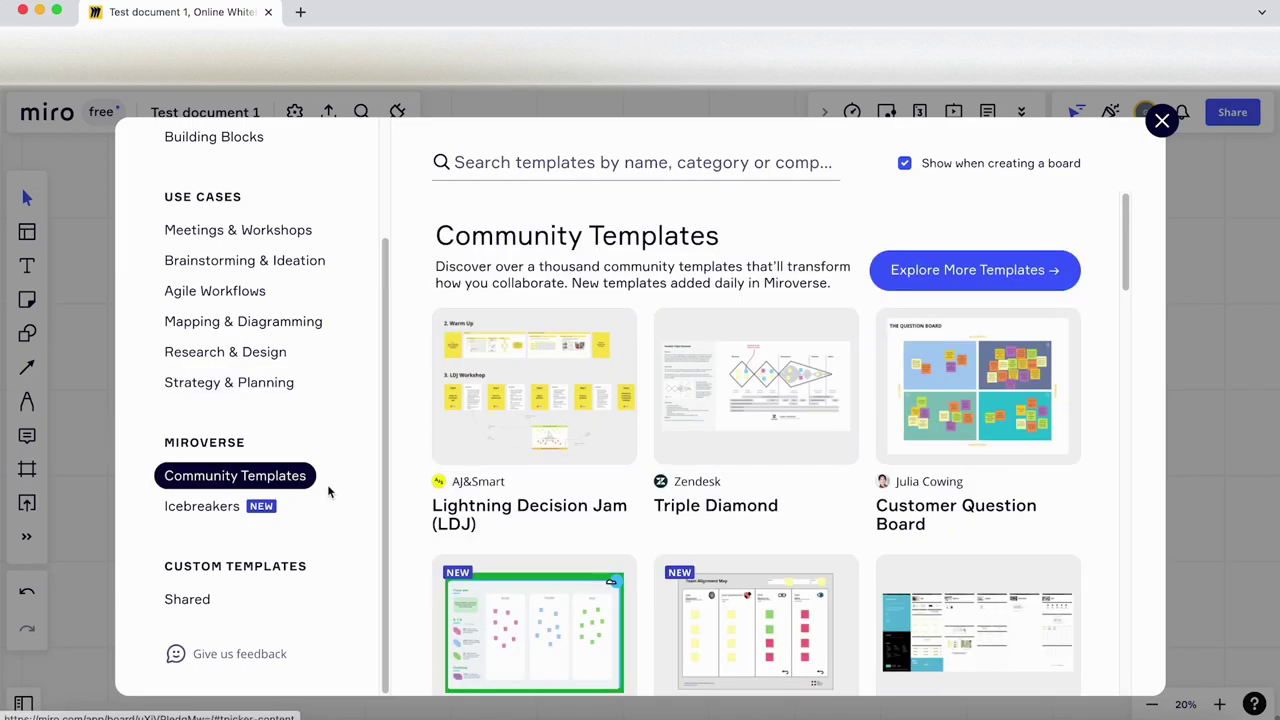
Preview the Lightning Decision Jam (LDJ) template, including in full screen, read its description and return to the template list
mouse_move(543, 429)
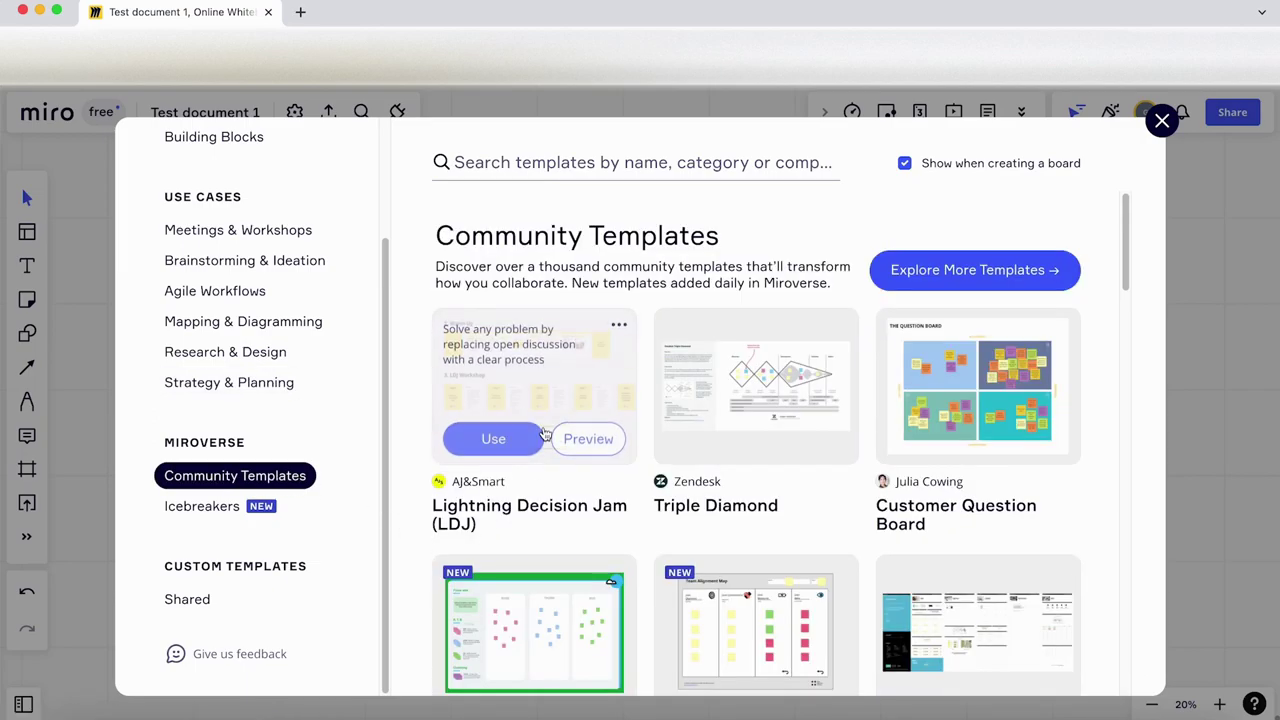
left_click(589, 436)
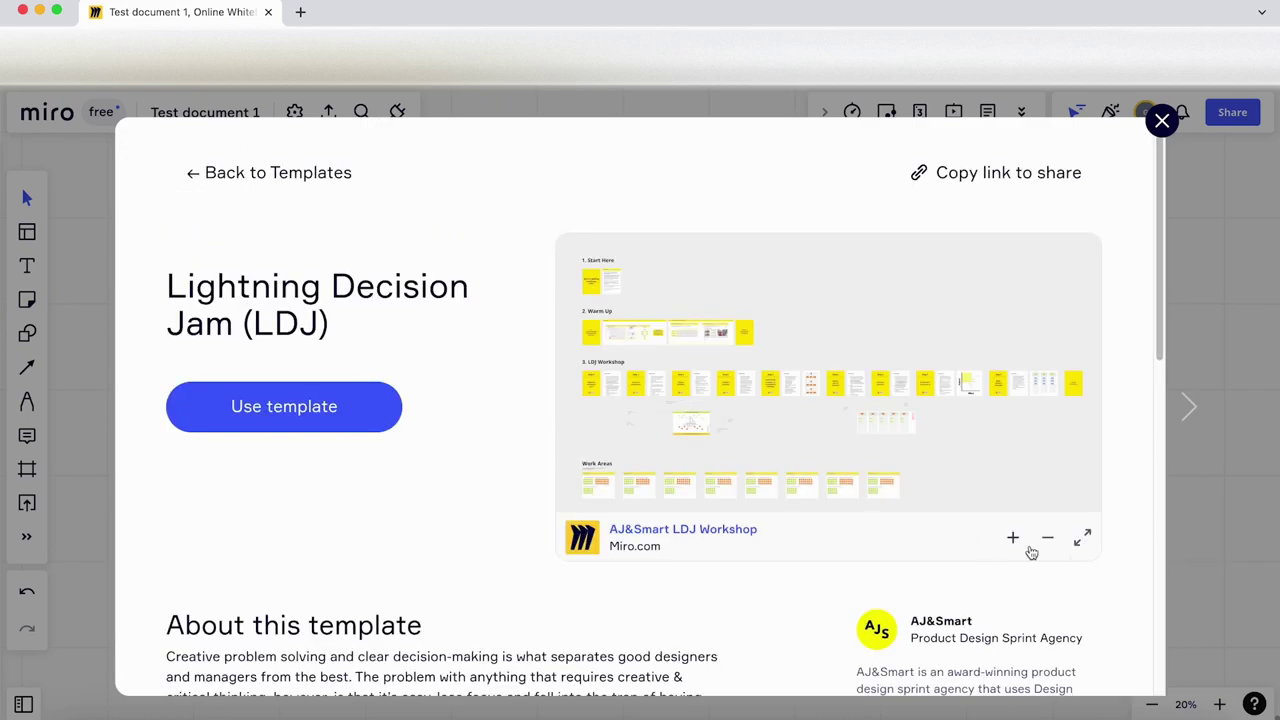
left_click(1081, 537)
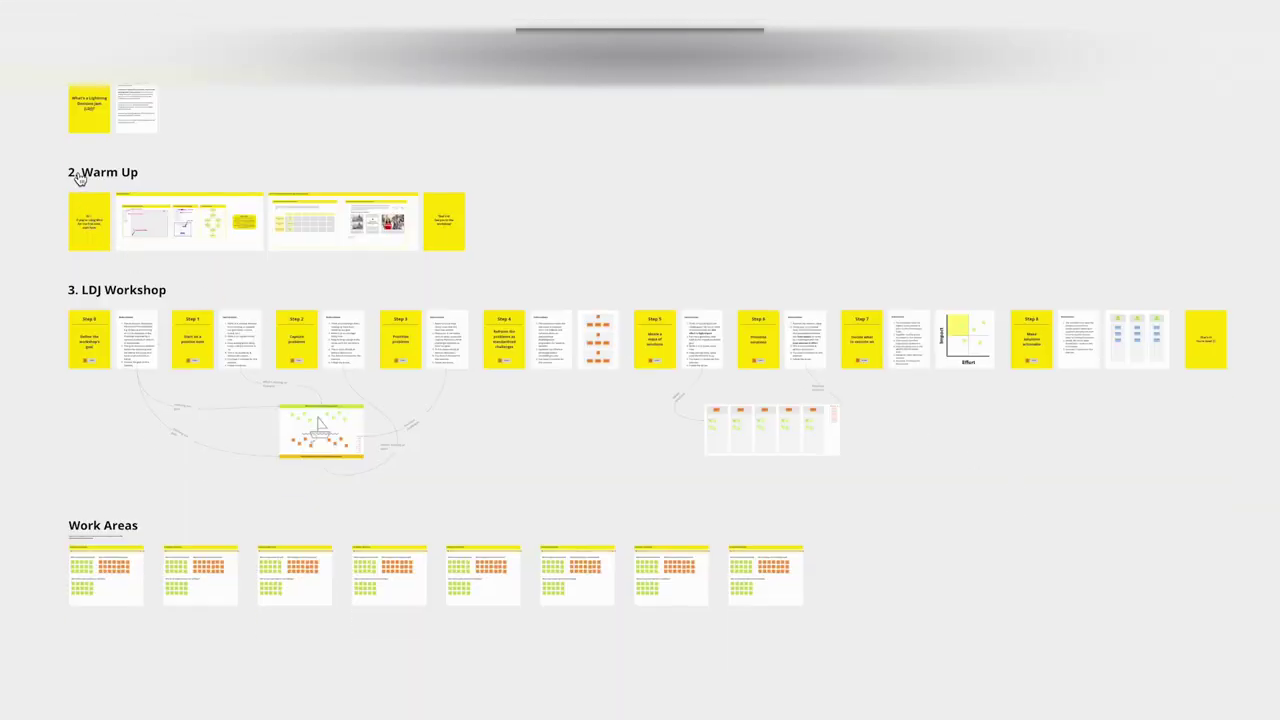
key("Escape")
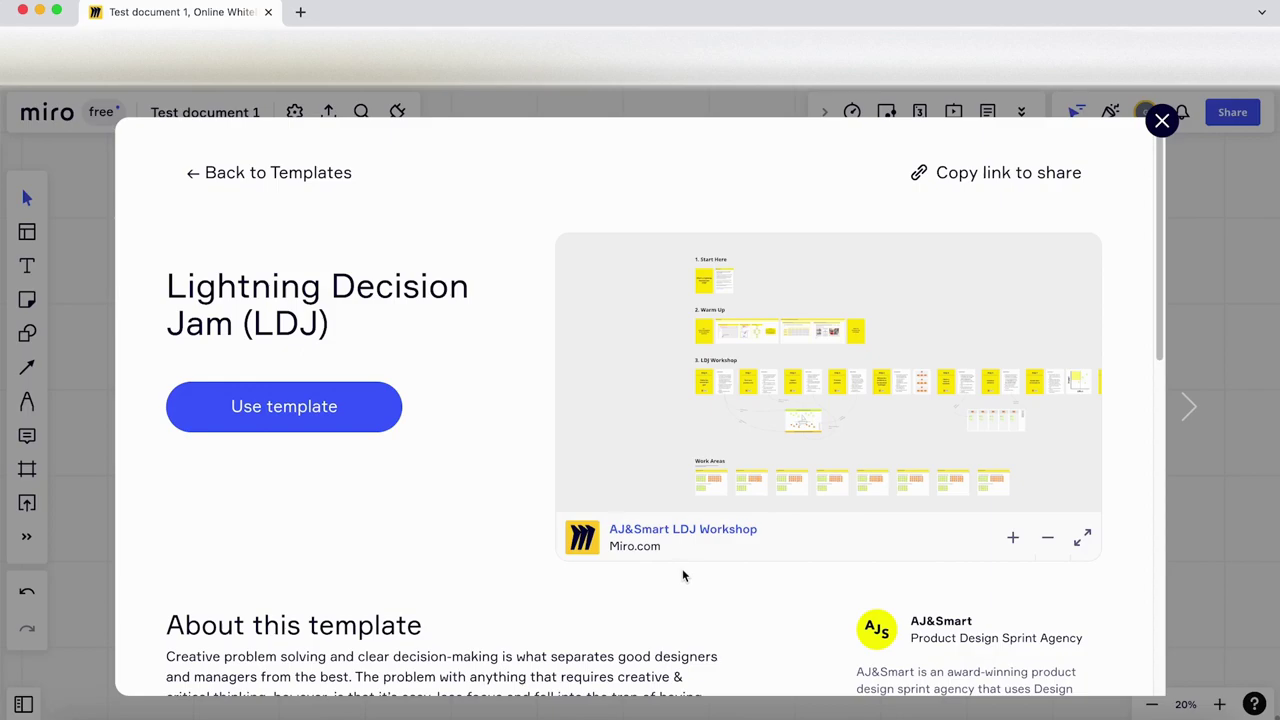
scroll(682, 575, "down", 5)
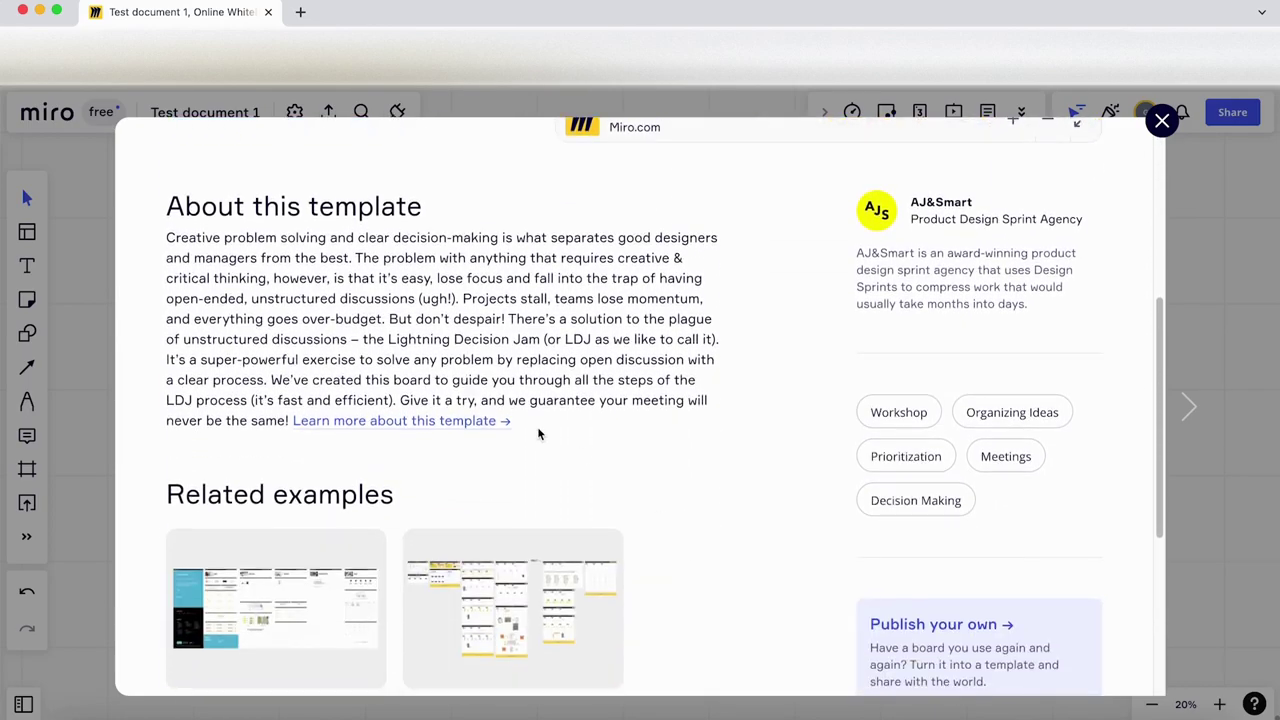
scroll(658, 488, "up", 5)
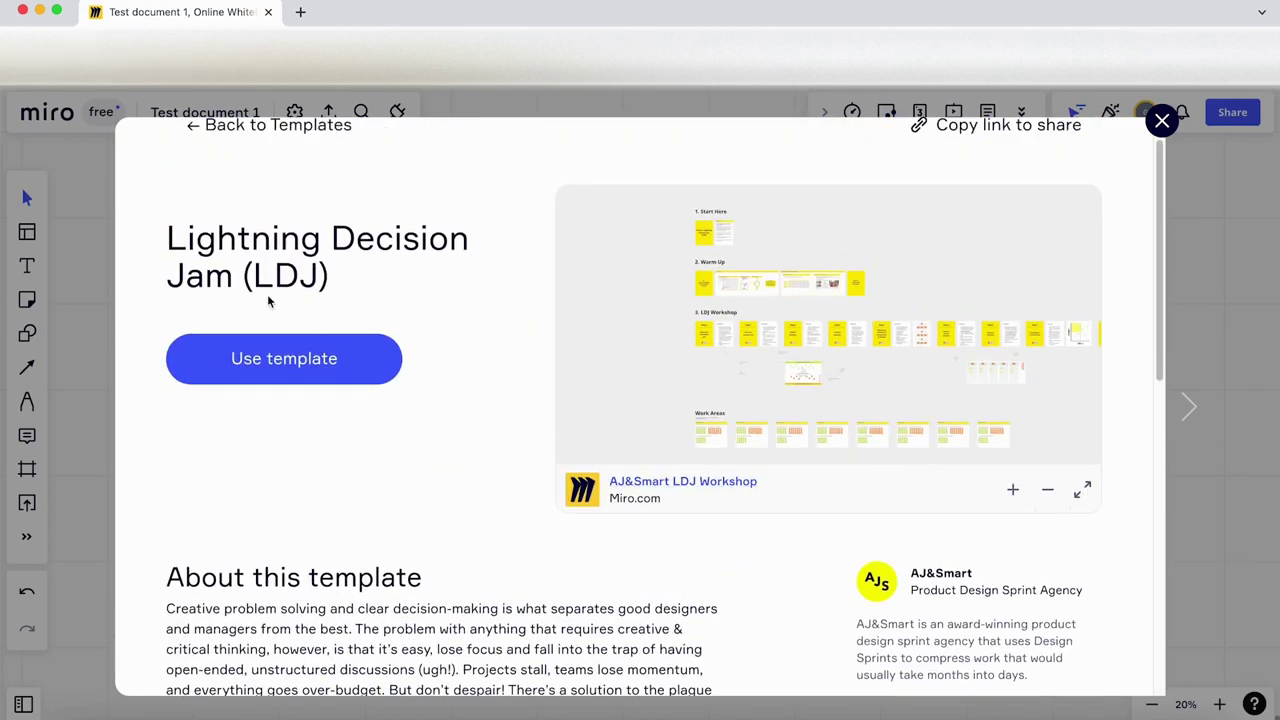
scroll(270, 260, "up", 1)
left_click(260, 186)
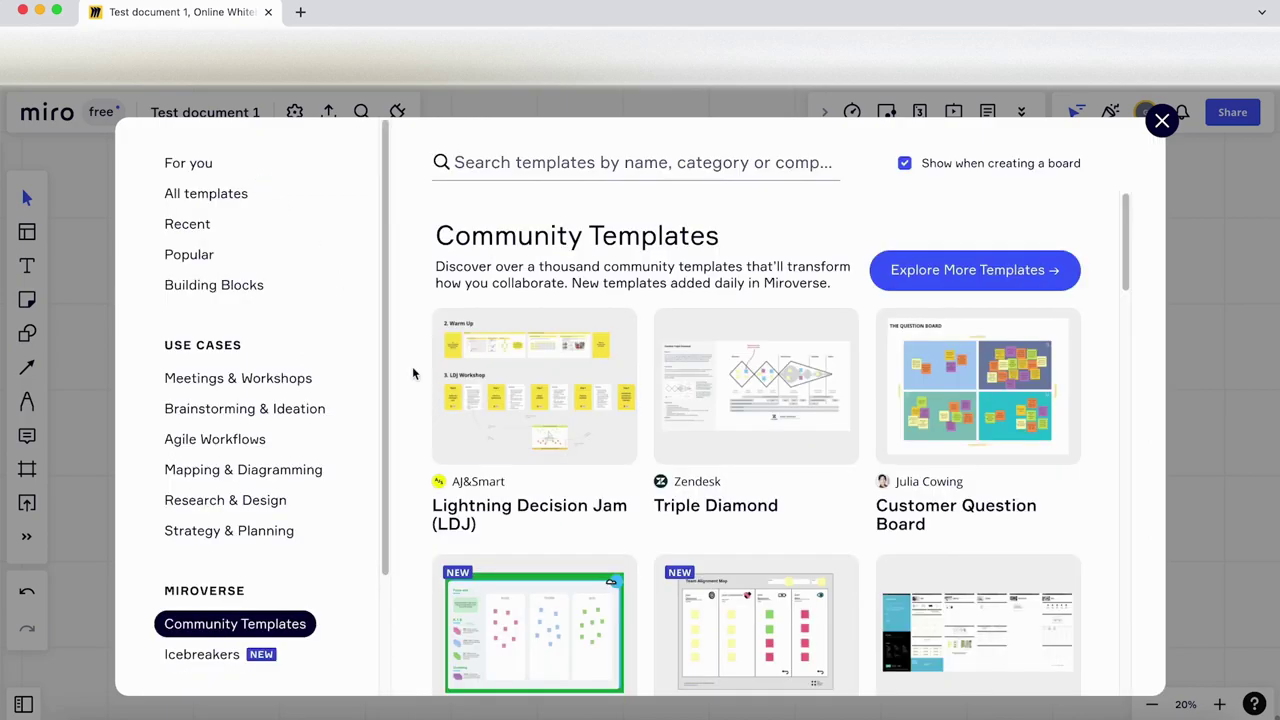
Browse the Icebreakers templates in the gallery down to the end of the list
scroll(285, 535, "down", 1)
left_click(203, 638)
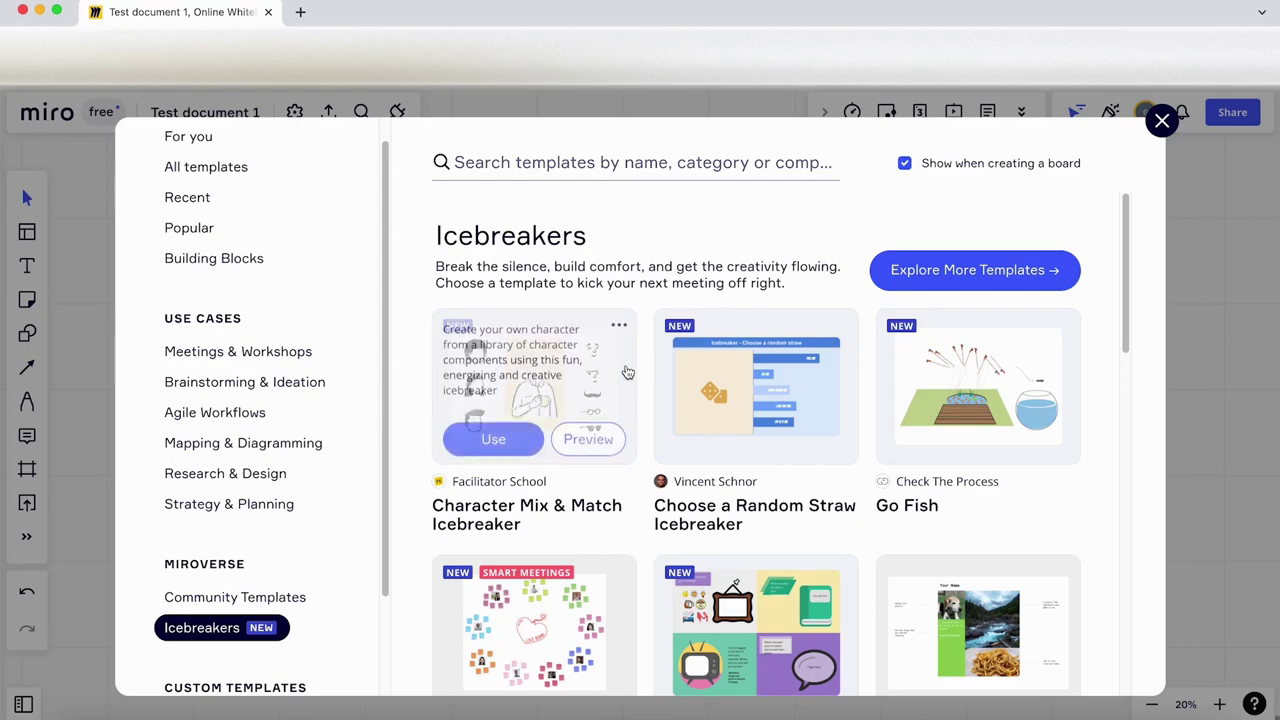
scroll(1096, 403, "down", 2)
scroll(1096, 403, "down", 3)
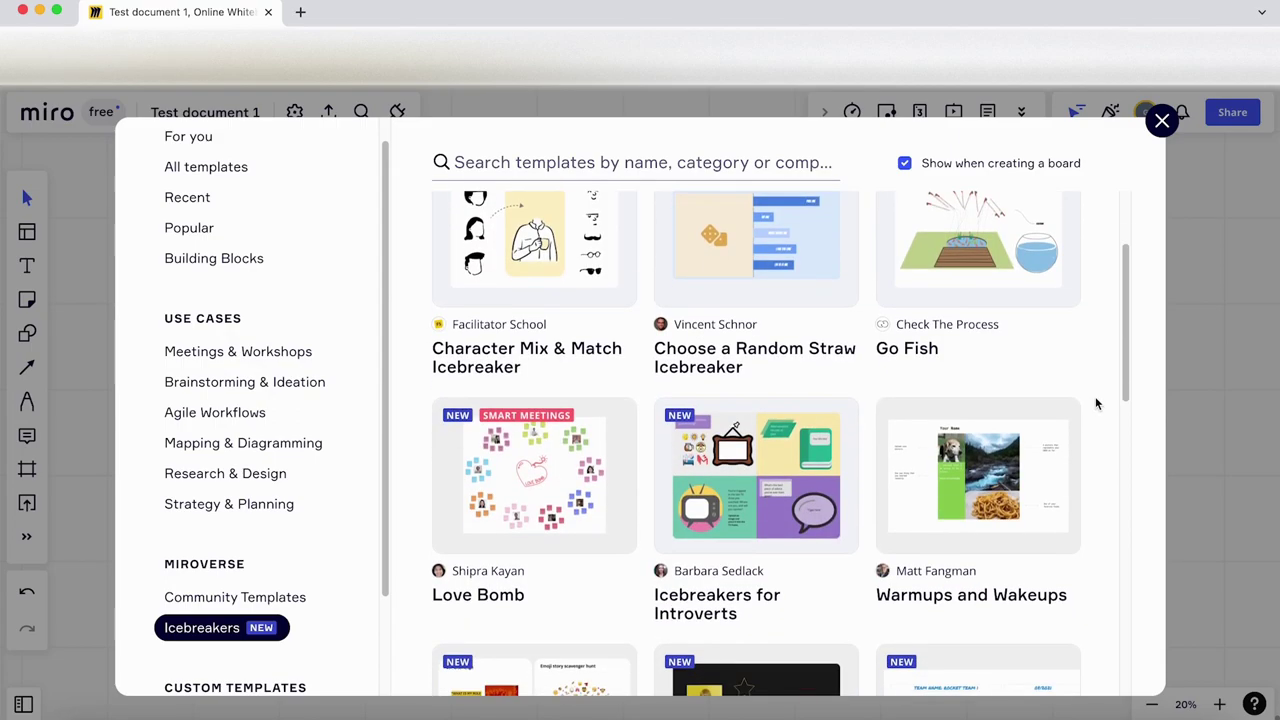
scroll(1098, 398, "down", 1)
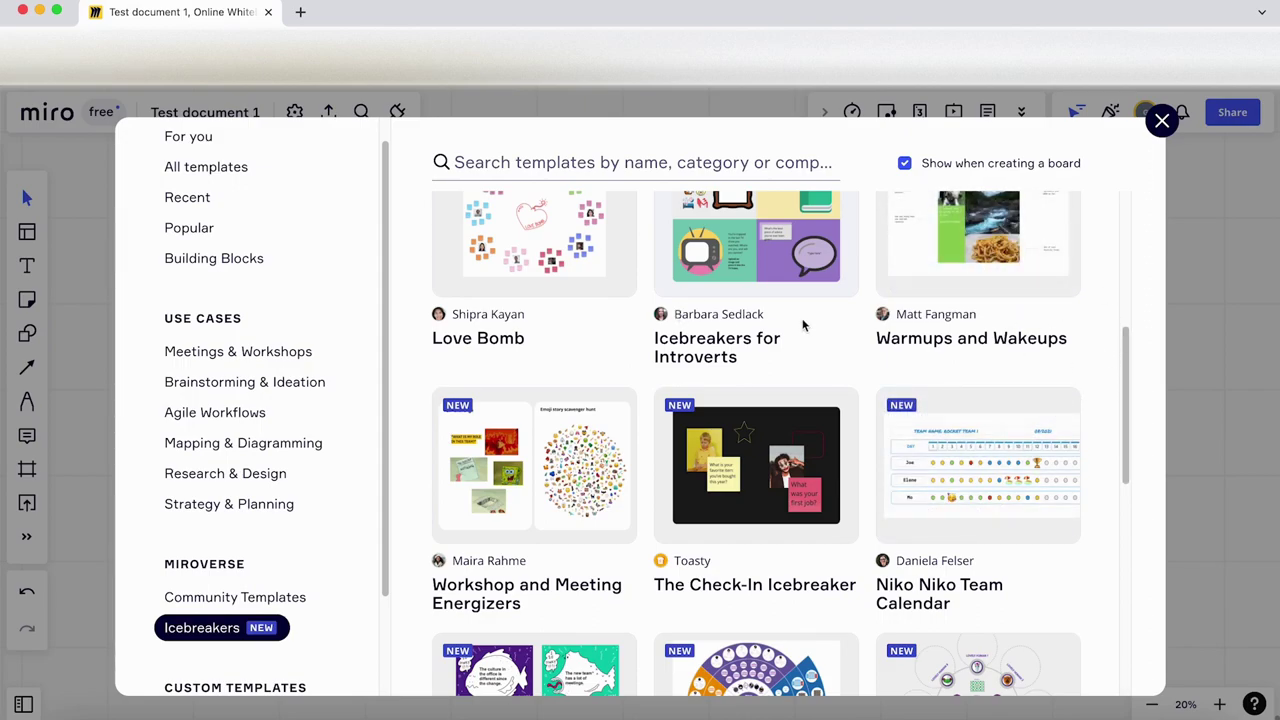
scroll(1057, 361, "down", 5)
scroll(257, 586, "down", 1)
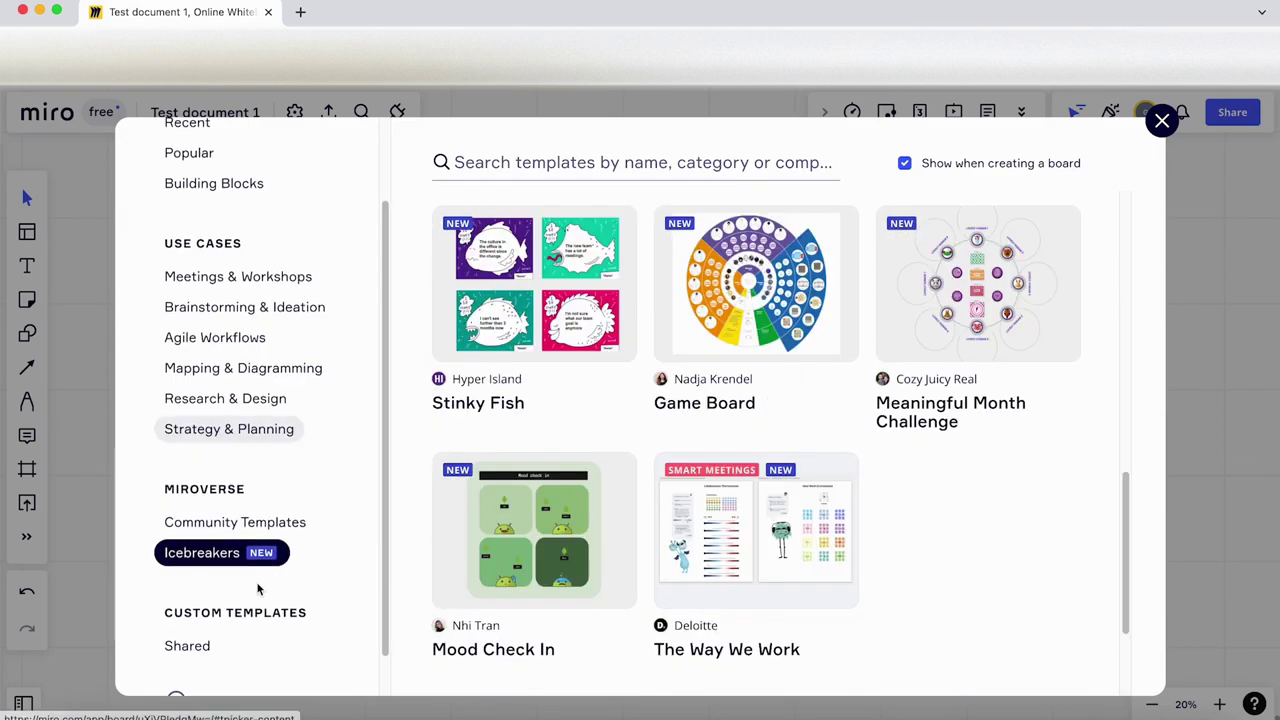
View the Shared section of the custom templates and close the template gallery
left_click(200, 646)
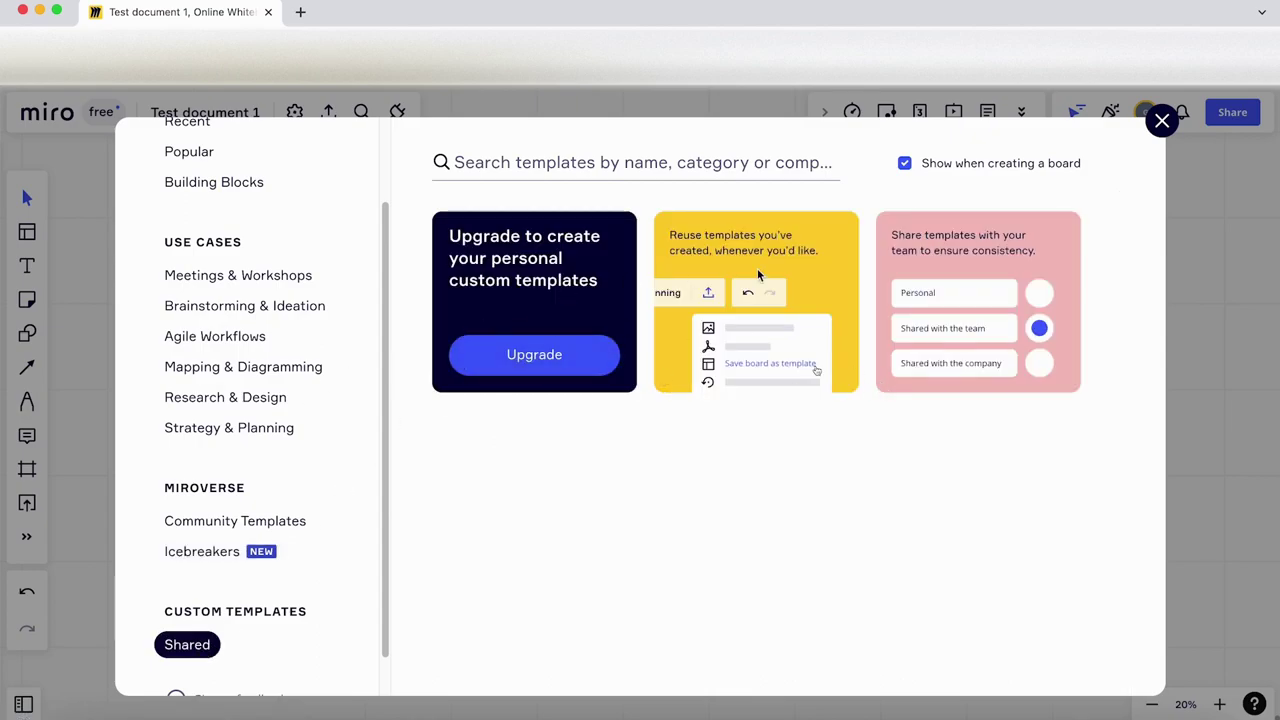
scroll(283, 517, "down", 1)
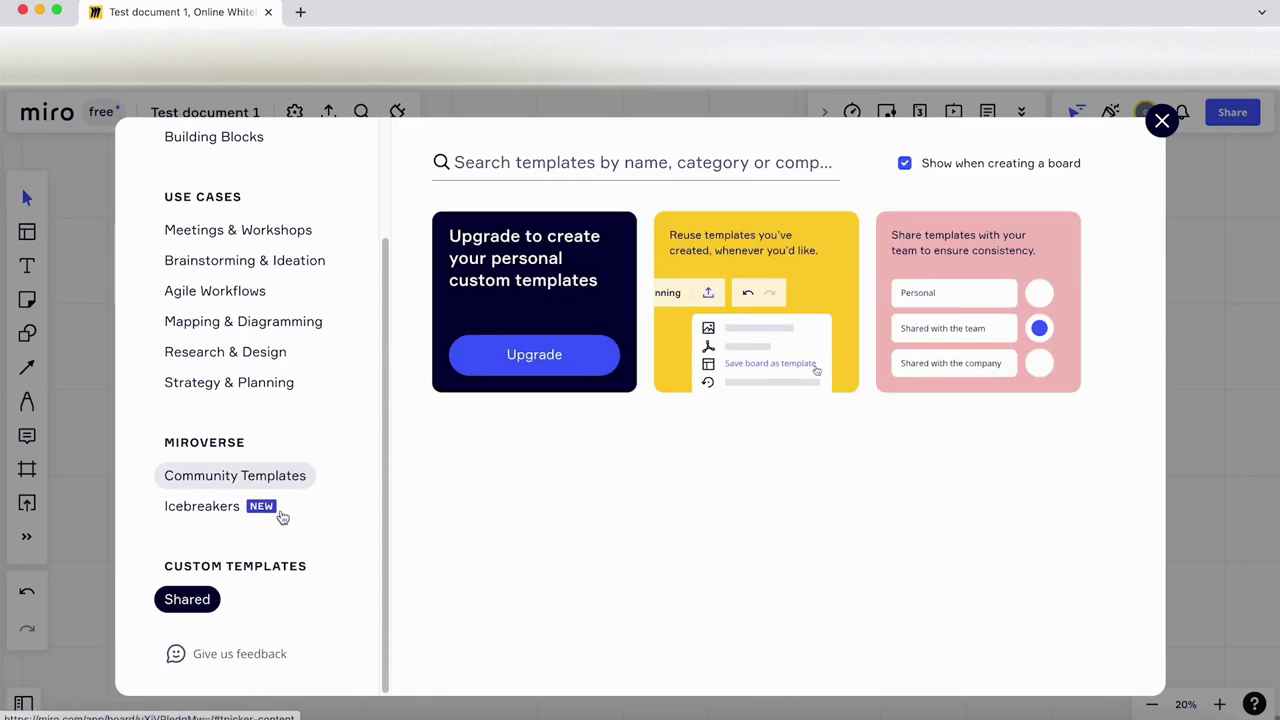
left_click(1161, 121)
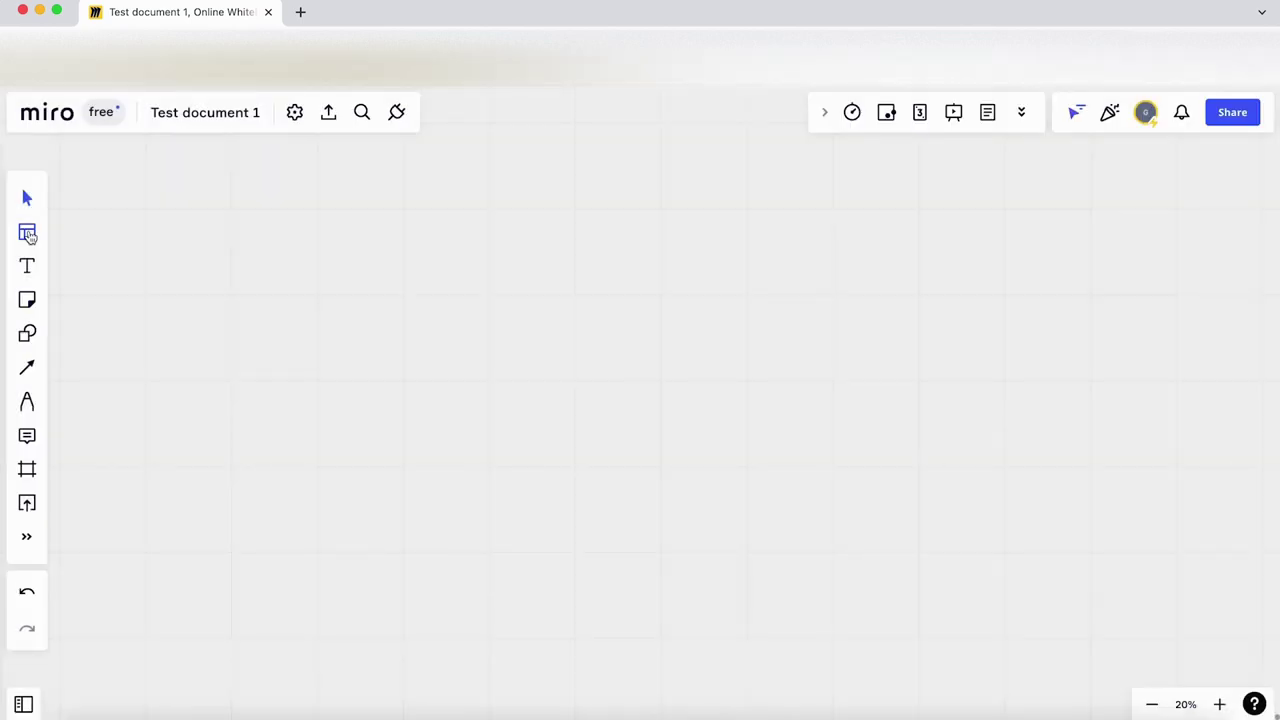